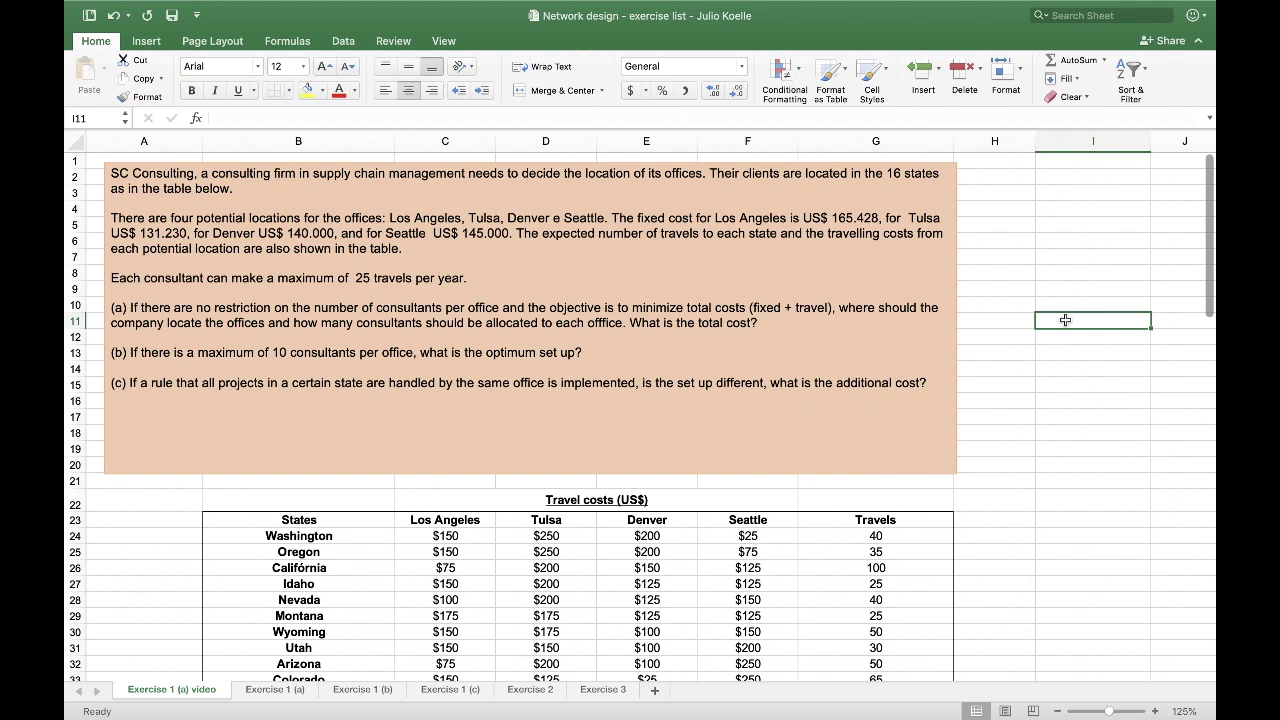
# Review the exercise text, travel cost table and fixed costs row, marking the "minimize total costs" objective in question (a).
pyautogui.scroll(-4, 600, 450)
pyautogui.click(144, 589)
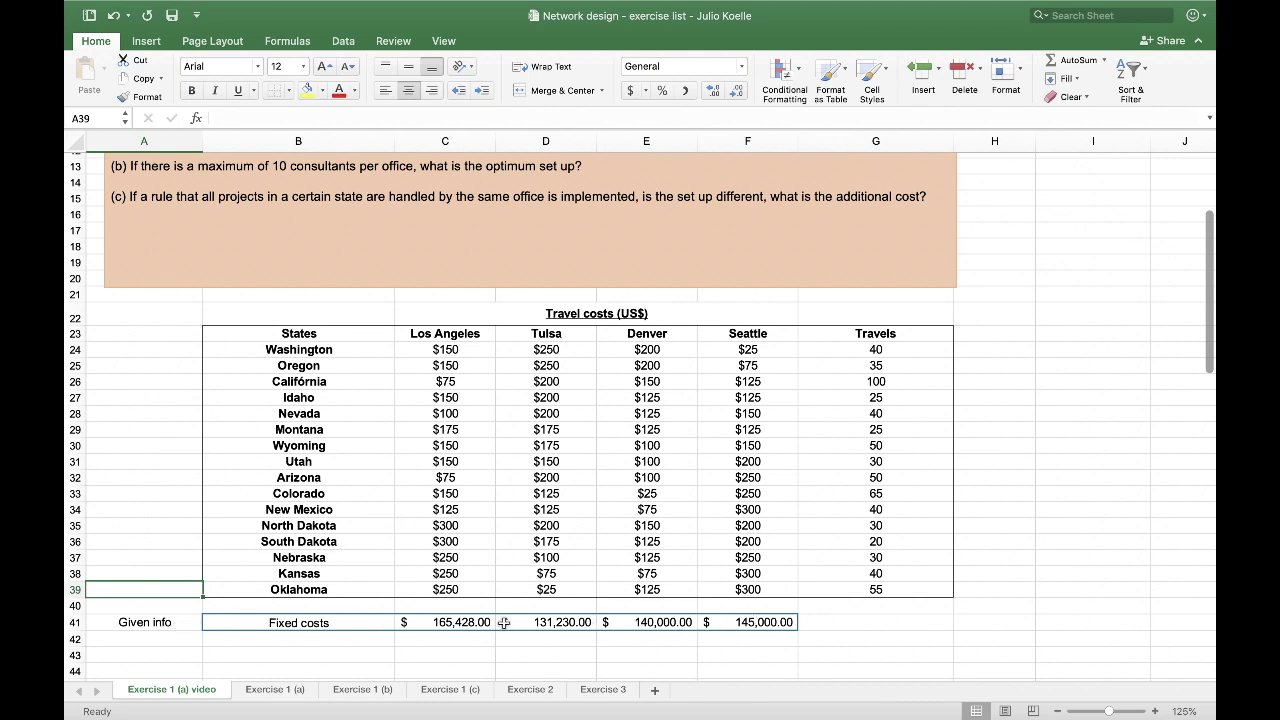
pyautogui.moveTo(372, 622); pyautogui.dragTo(745, 622)
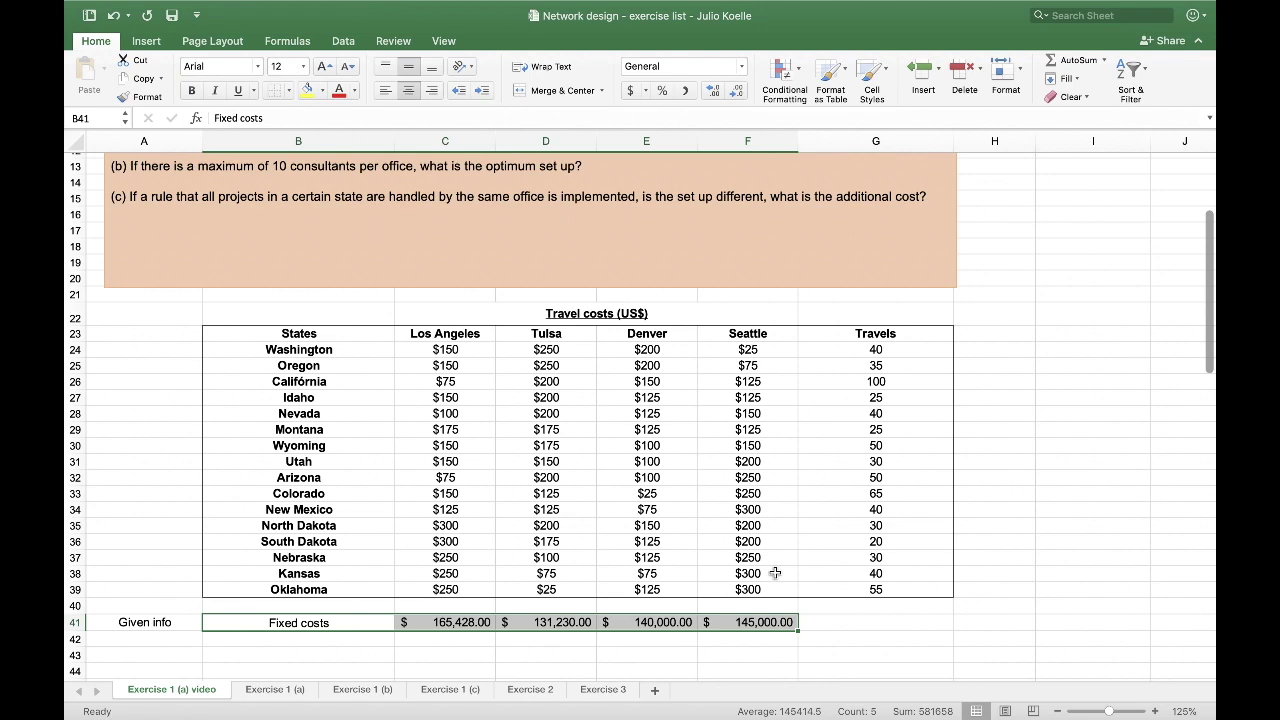
pyautogui.scroll(4, 775, 572)
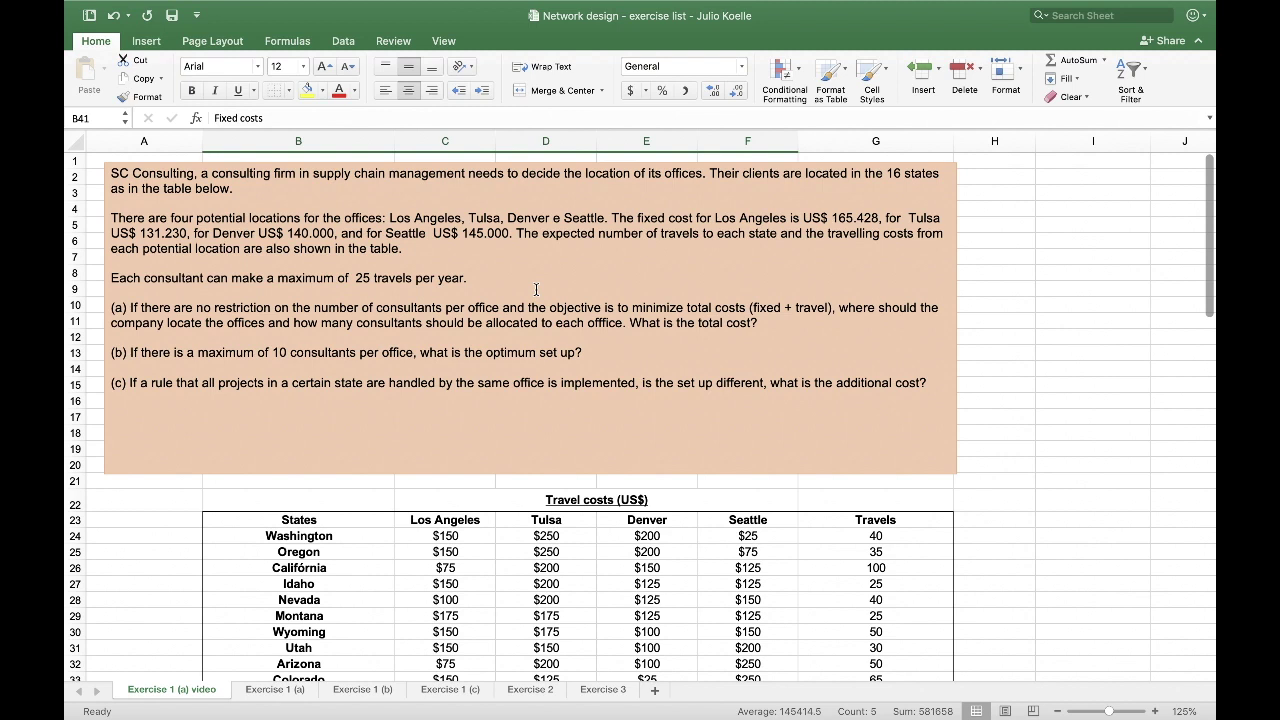
pyautogui.click(636, 308)
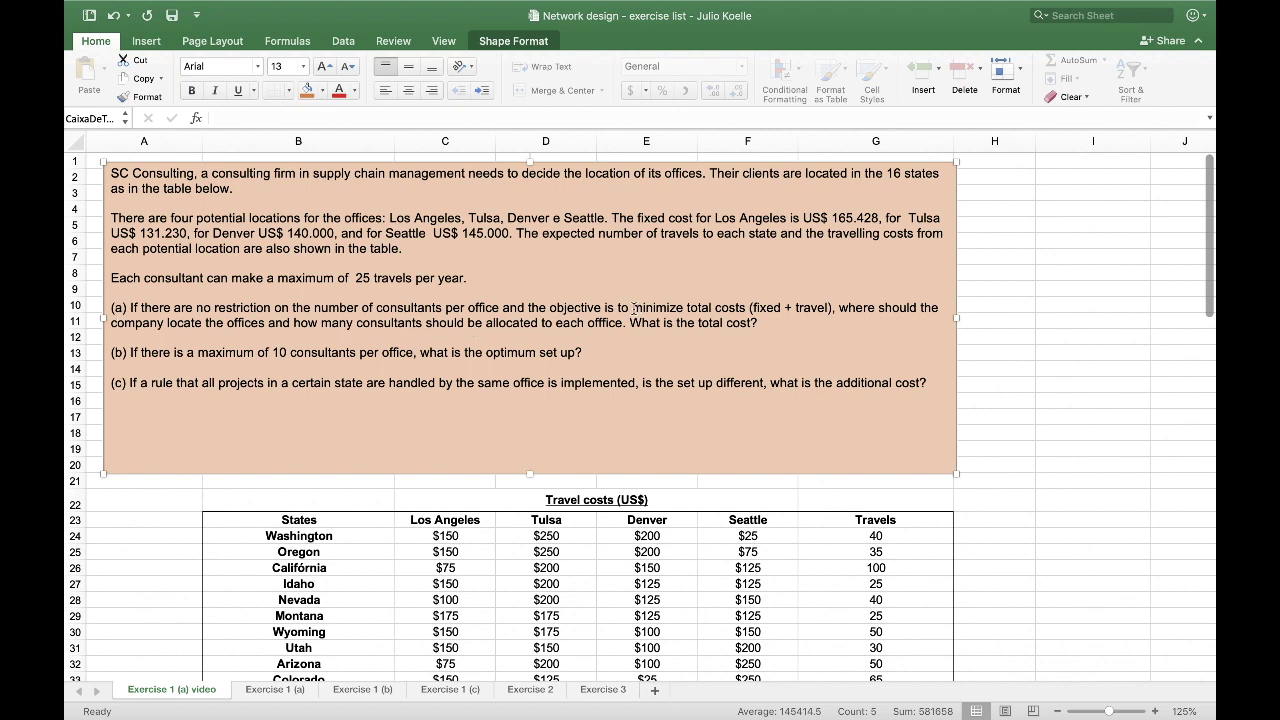
pyautogui.moveTo(632, 308); pyautogui.dragTo(745, 305)
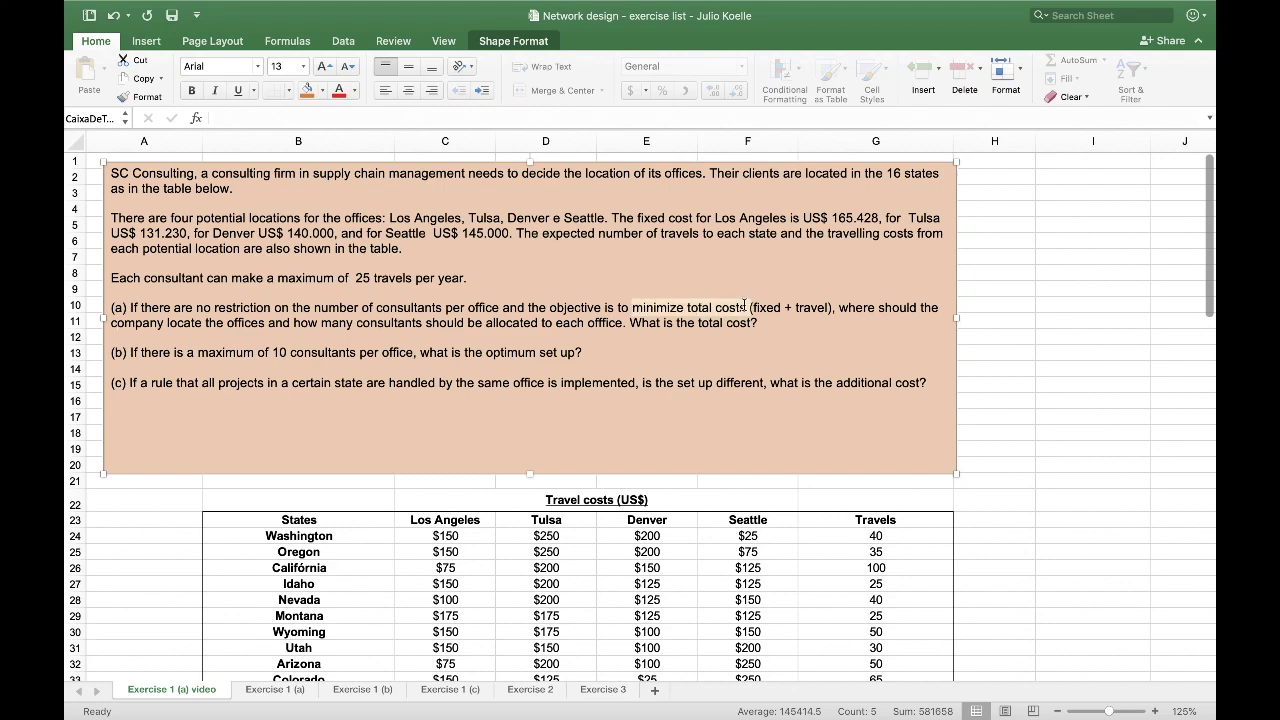
# Enter the section label "Decision variables" in cell A43, below the fixed costs.
pyautogui.scroll(-10, 745, 310)
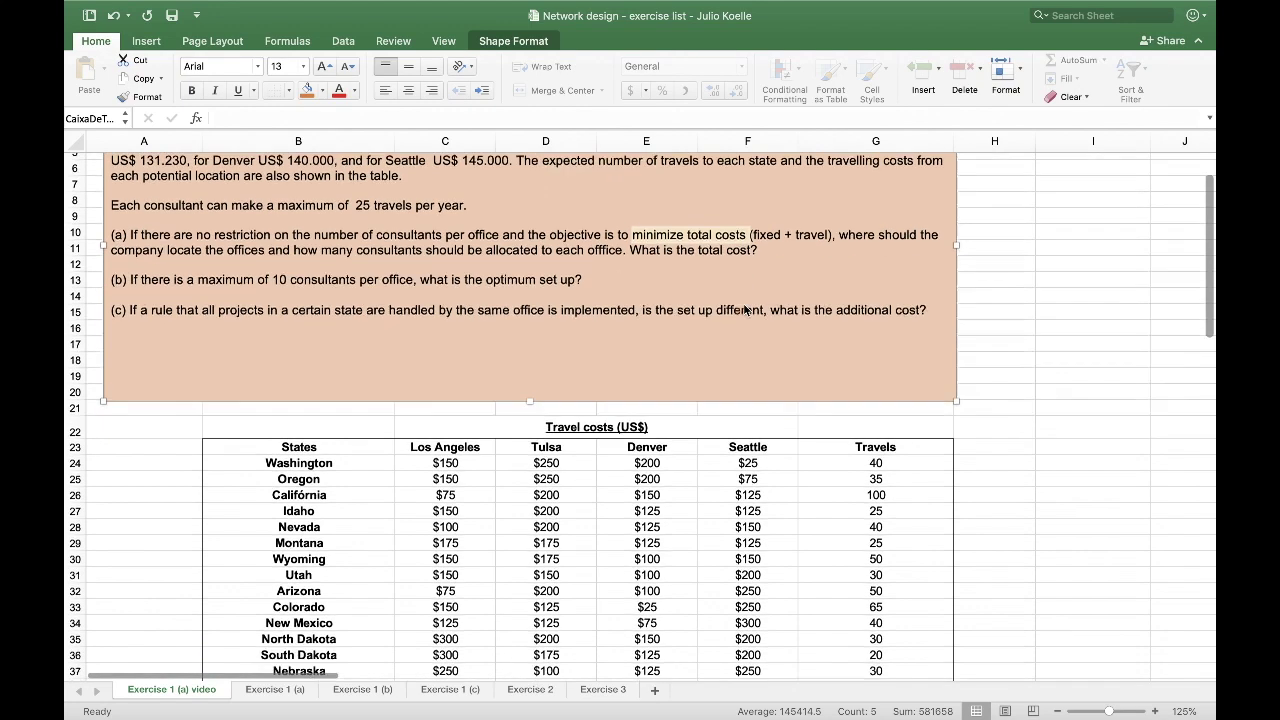
pyautogui.click(175, 427)
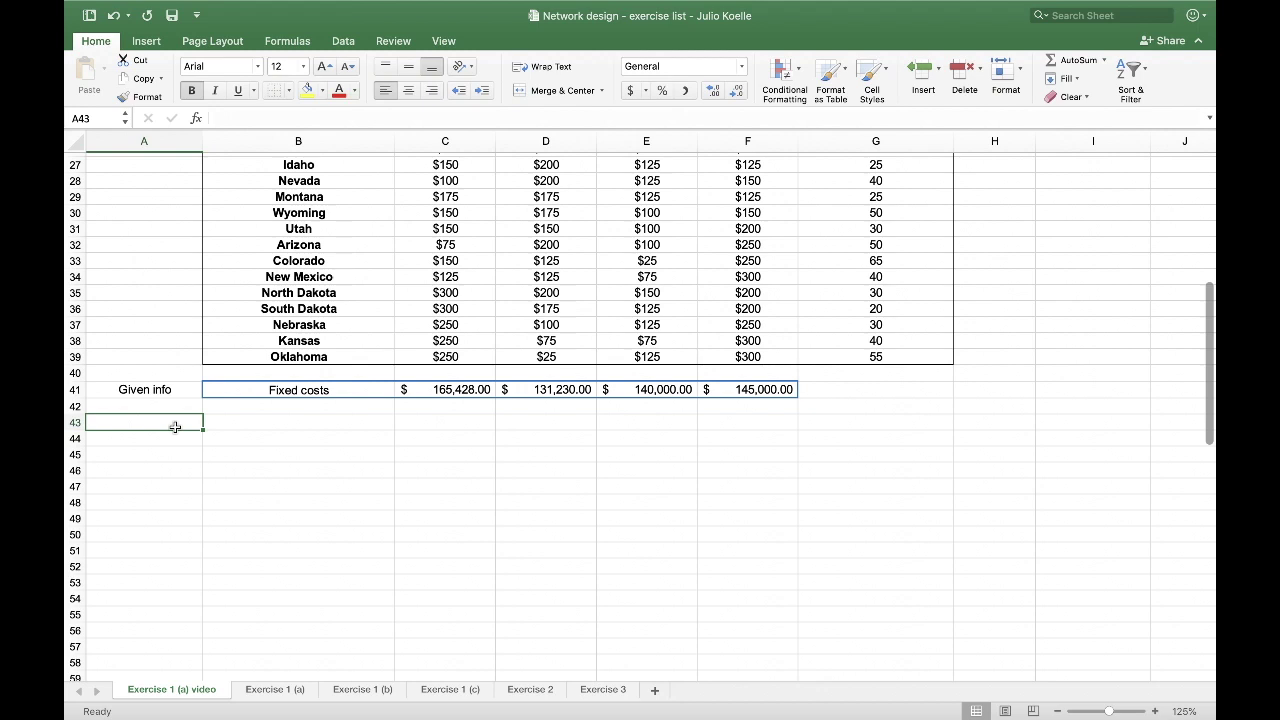
pyautogui.write('Decision ')
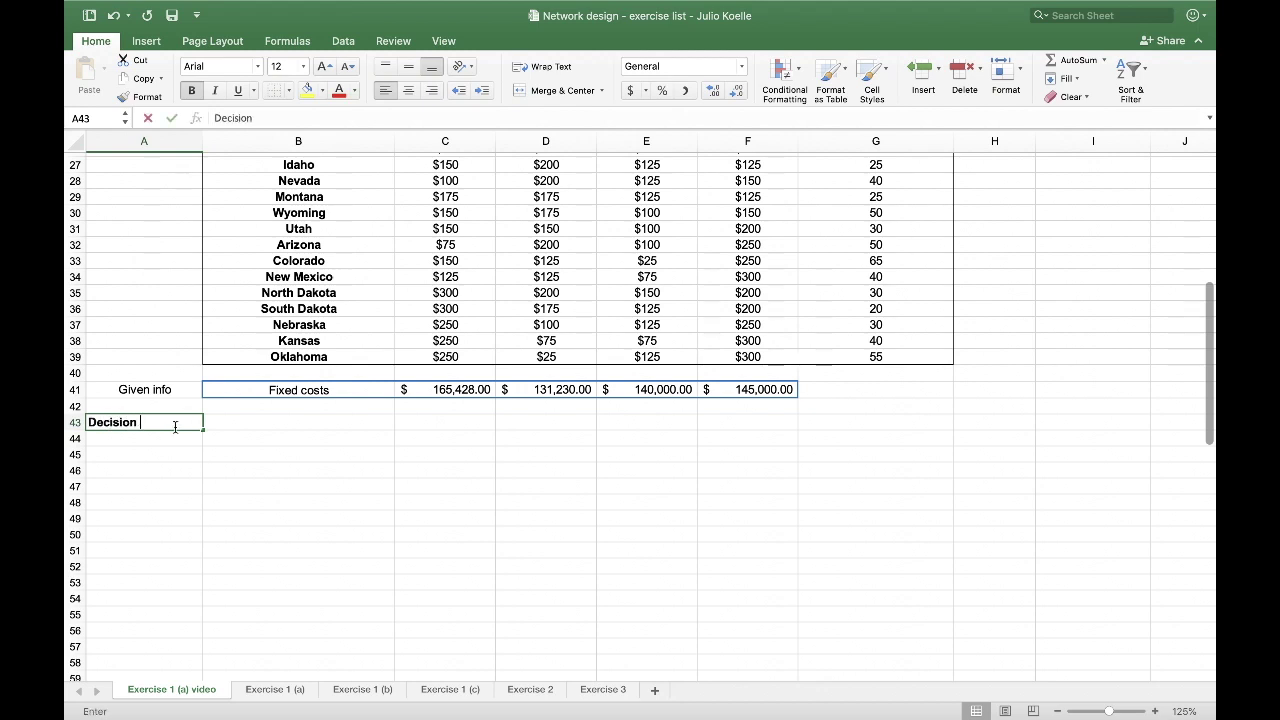
pyautogui.write('varia')
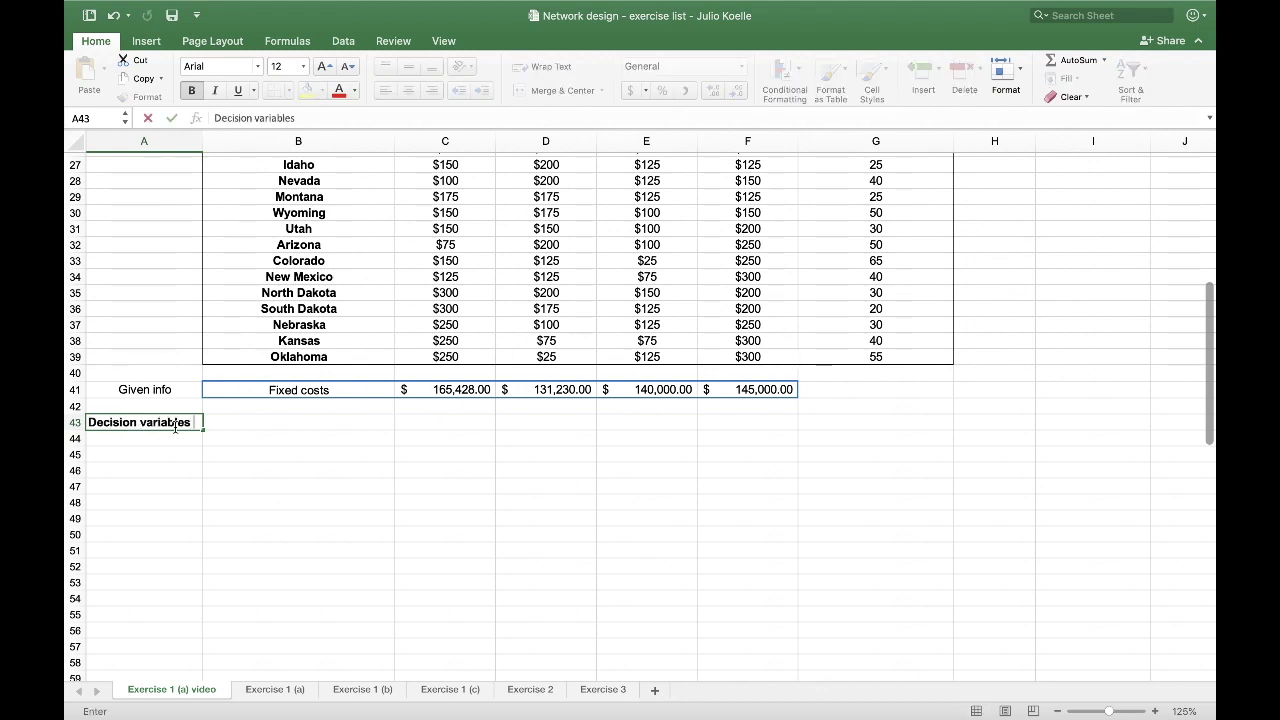
pyautogui.write('bles')
pyautogui.scroll(1, 297, 437)
pyautogui.click(297, 437)
# Copy the states and office travel cost table B23:F39 and paste it starting at cell B46.
pyautogui.scroll(5, 297, 442)
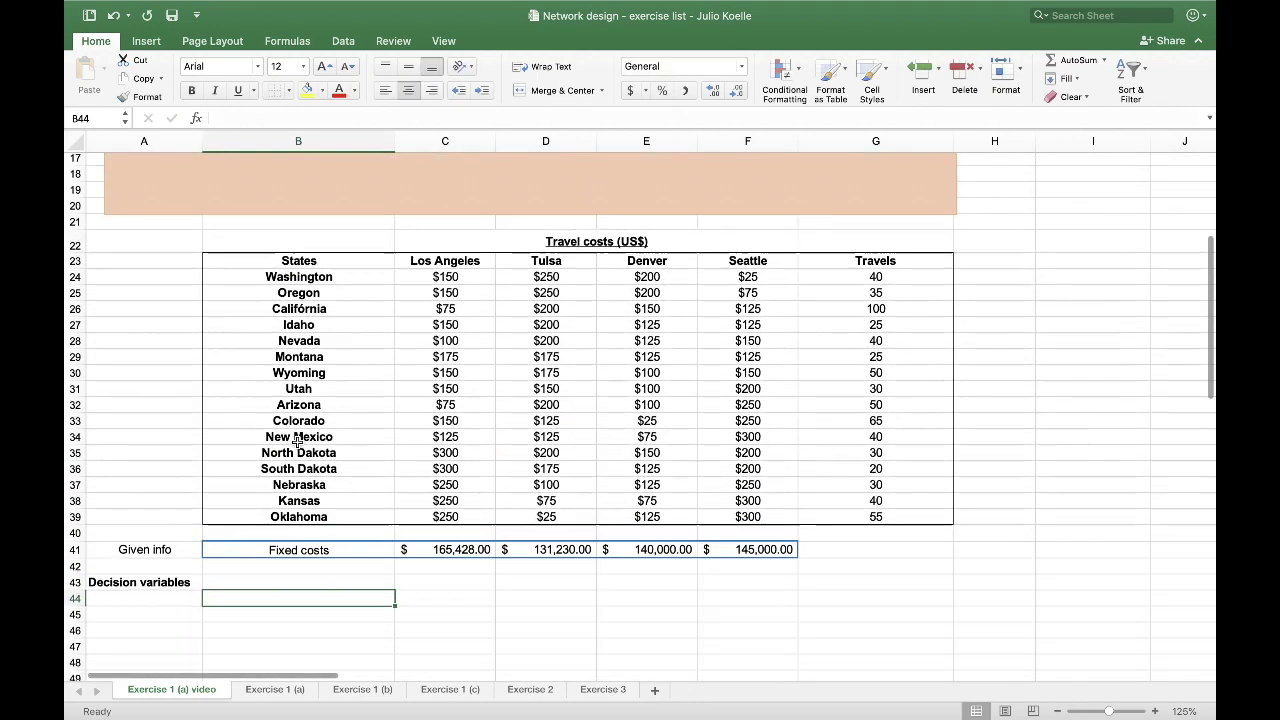
pyautogui.moveTo(337, 269); pyautogui.dragTo(723, 524)
pyautogui.press('super+c')
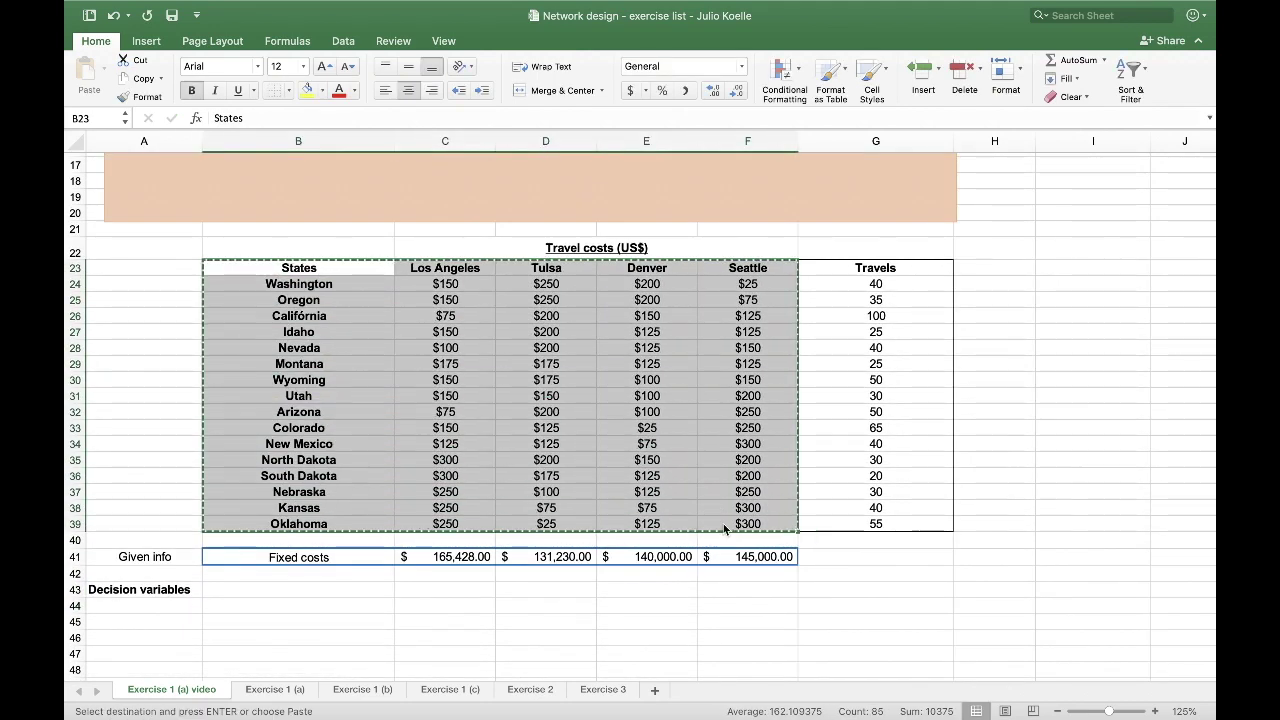
pyautogui.scroll(-5, 523, 563)
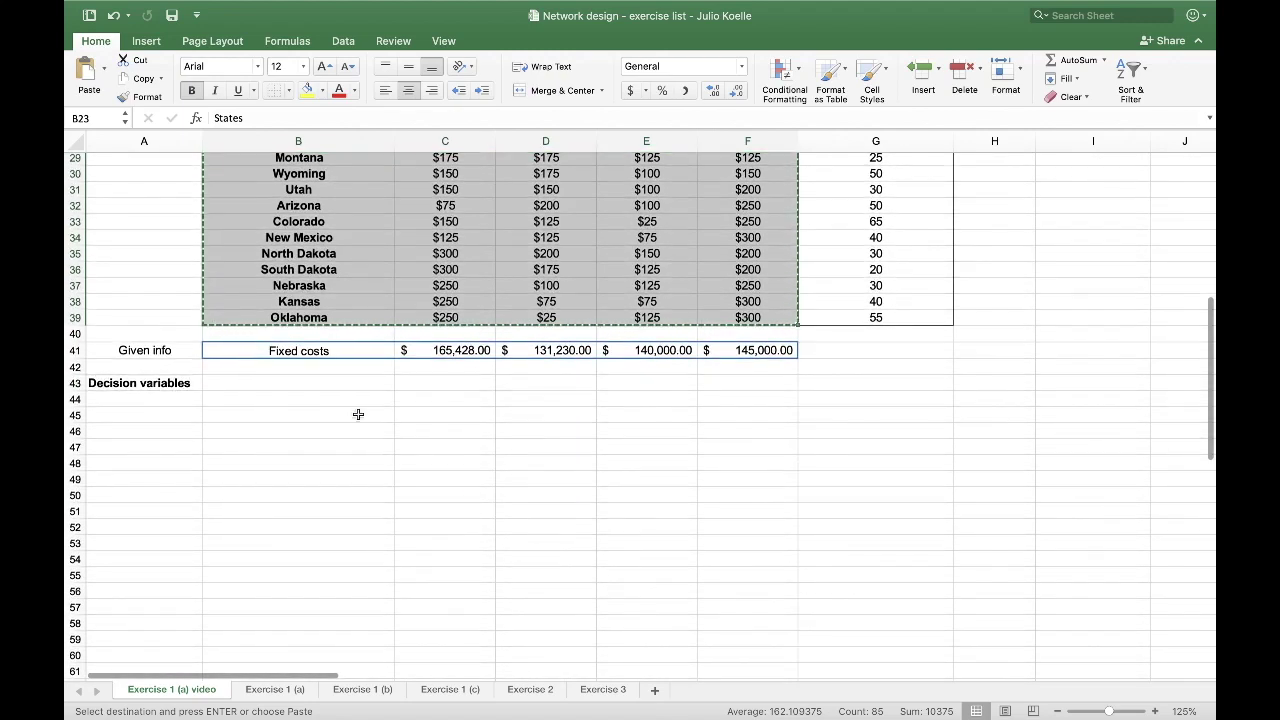
pyautogui.click(364, 424)
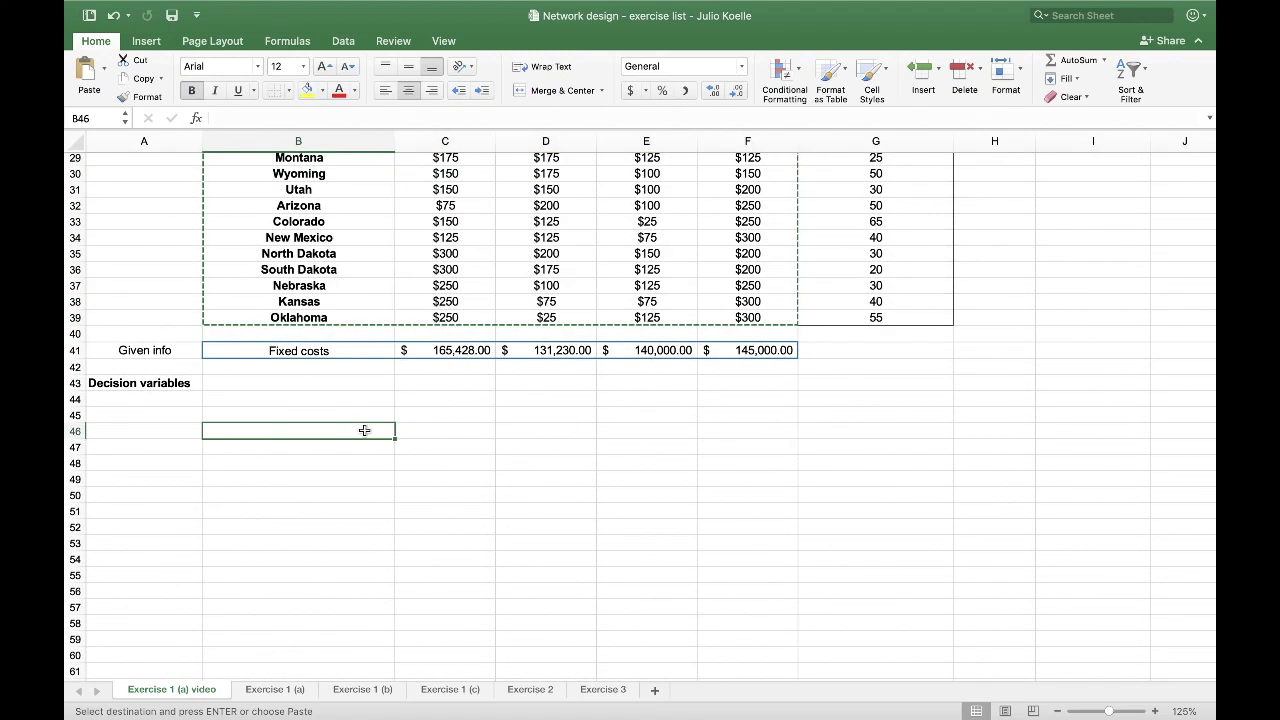
pyautogui.press('super+v')
pyautogui.press('Escape')
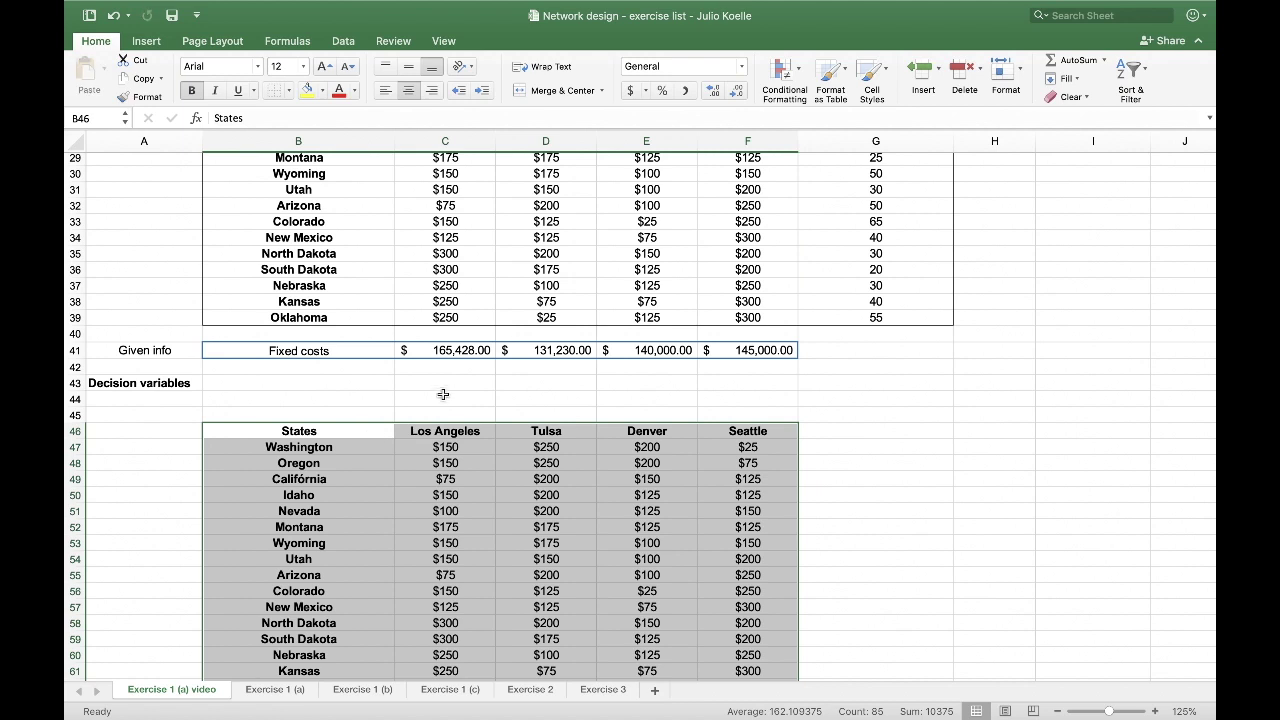
# Add the heading "From" in C45 above the offices and replace the States heading in B46 with "To".
pyautogui.click(436, 413)
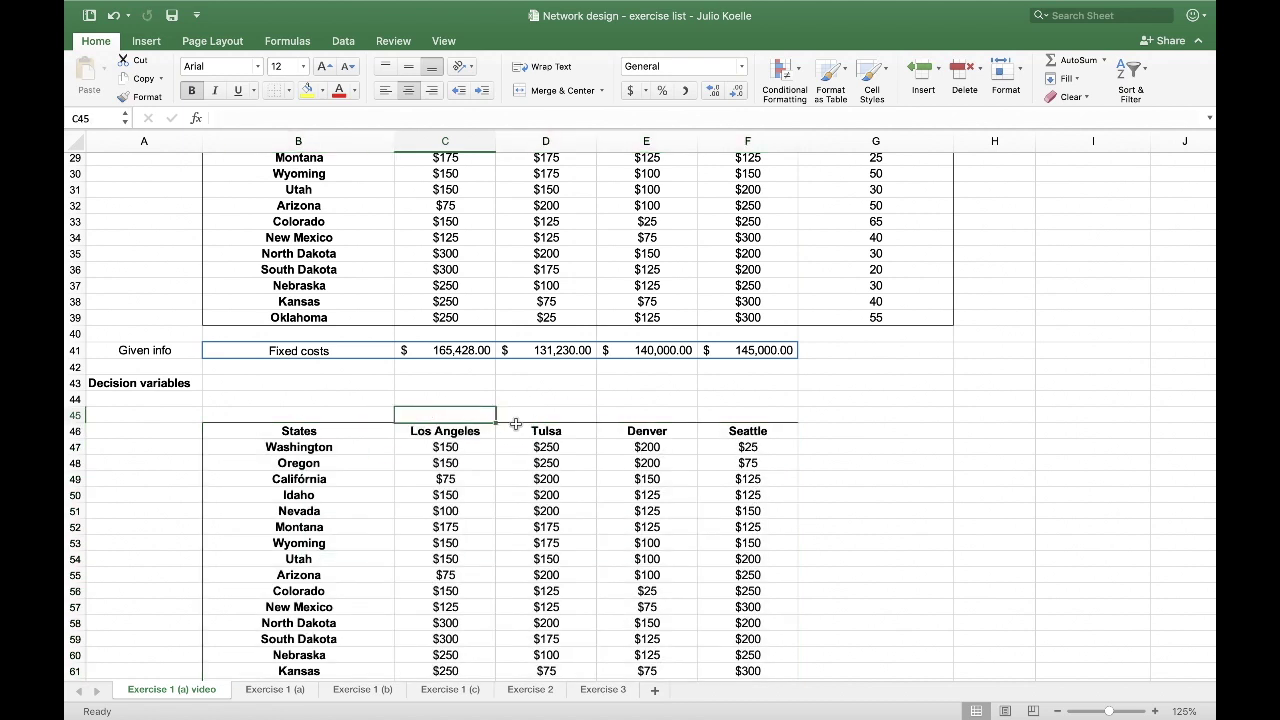
pyautogui.write('From')
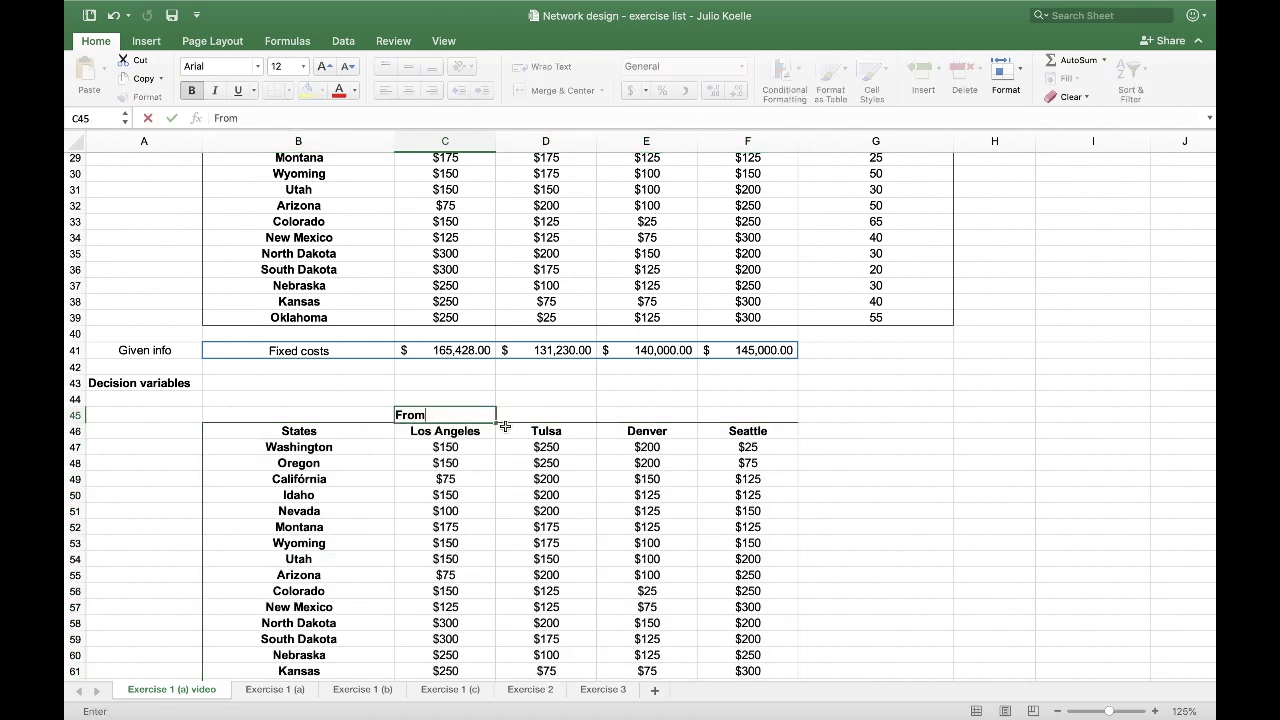
pyautogui.press('Return')
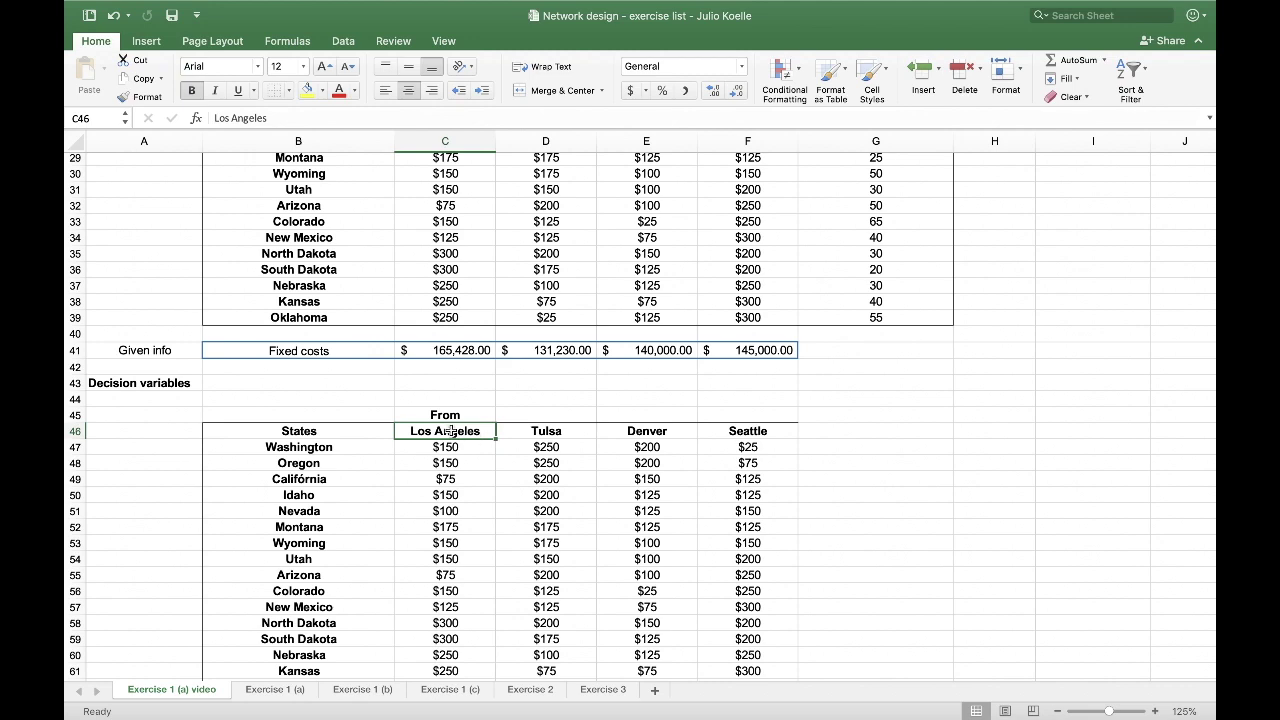
pyautogui.scroll(-1, 451, 431)
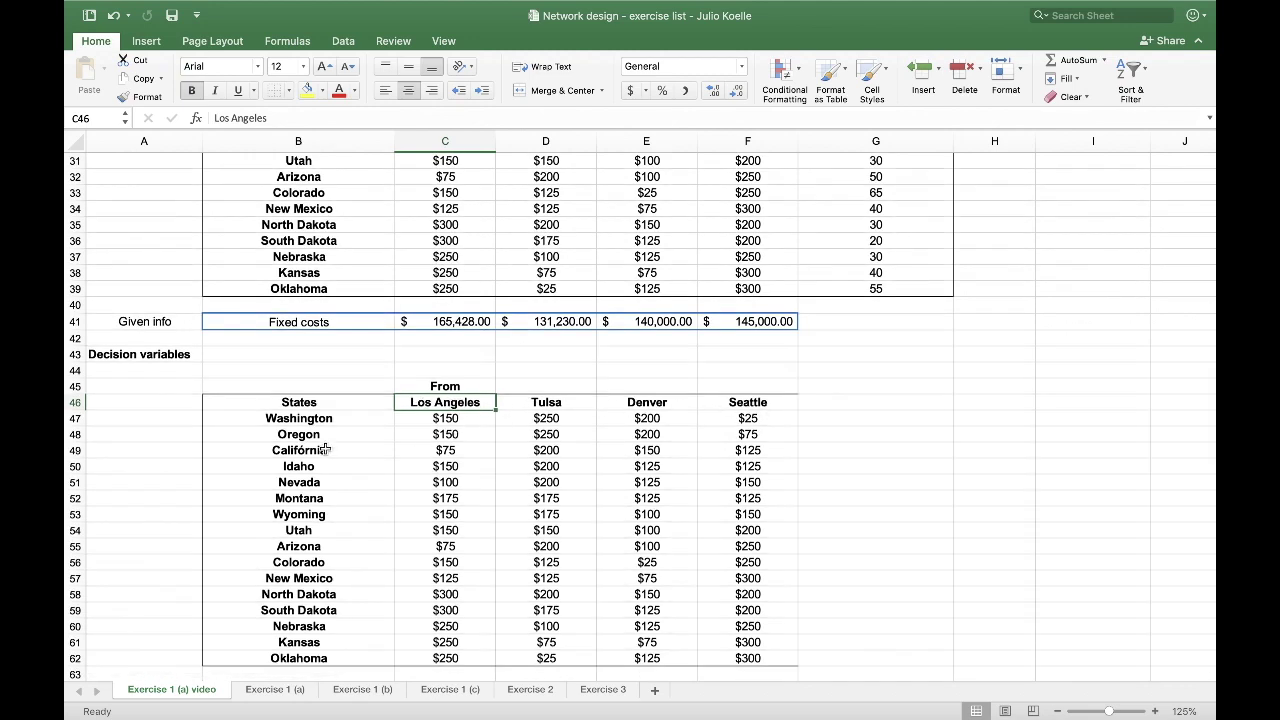
pyautogui.click(321, 403)
pyautogui.write('To')
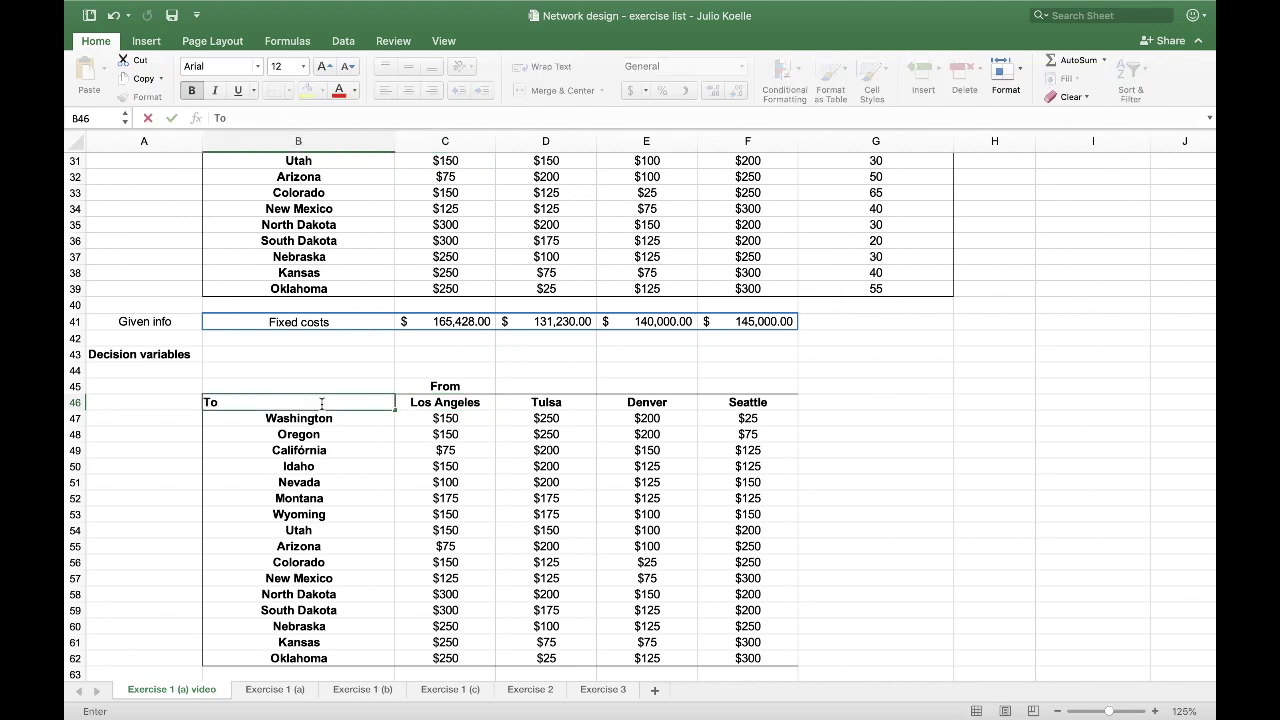
pyautogui.press('Return')
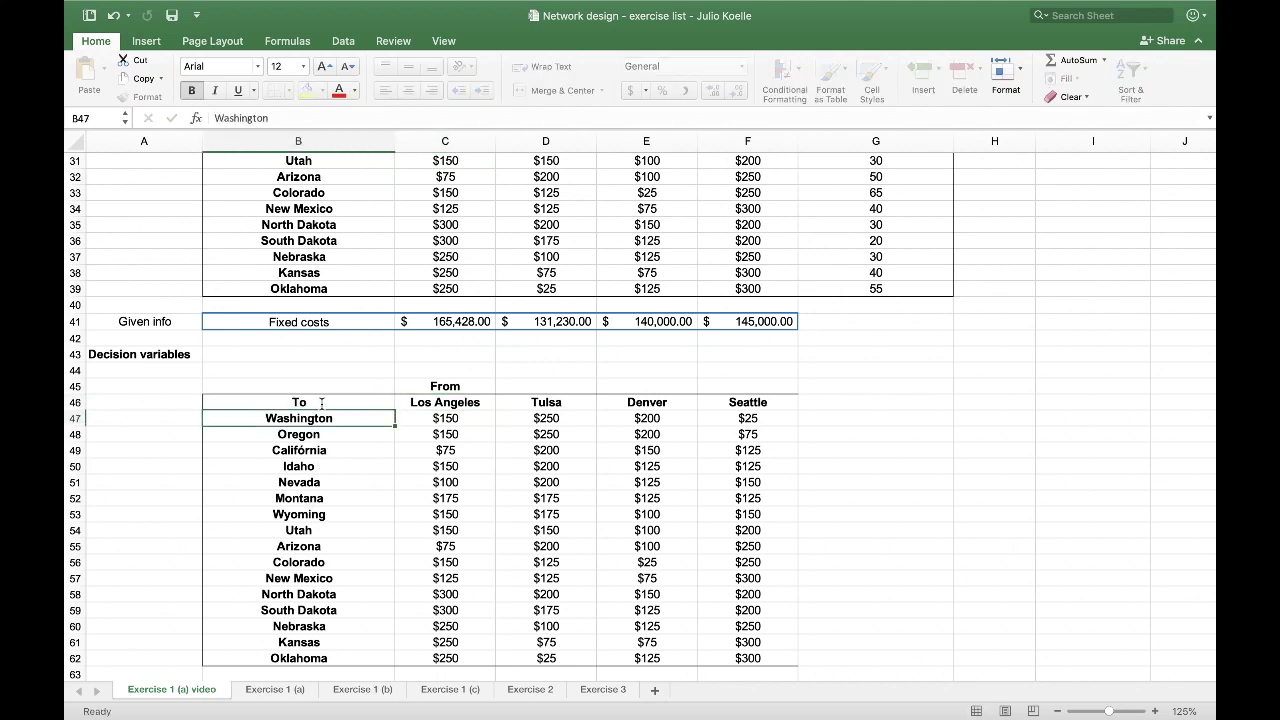
# Remove the bold formatting and borders from the copied table, keeping only the From and To headings bold.
pyautogui.scroll(-2, 380, 360)
pyautogui.press('super+z')
pyautogui.click(420, 314)
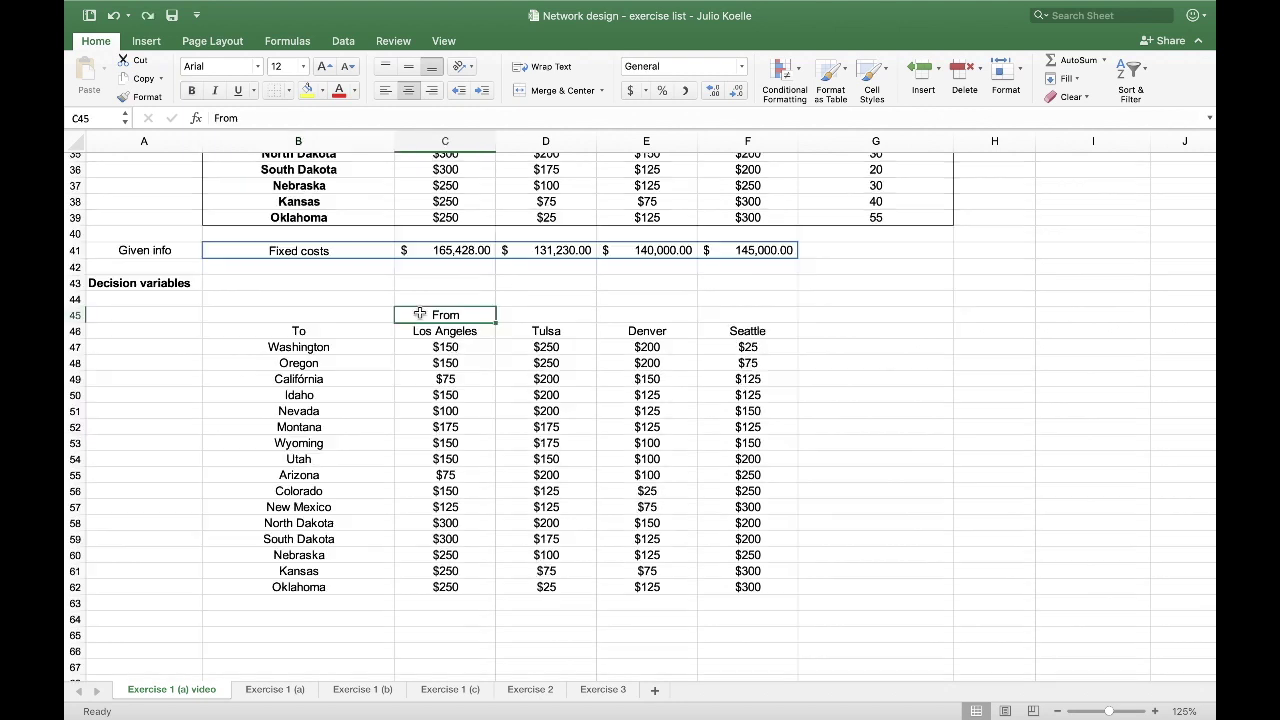
pyautogui.click(191, 91)
pyautogui.click(326, 331)
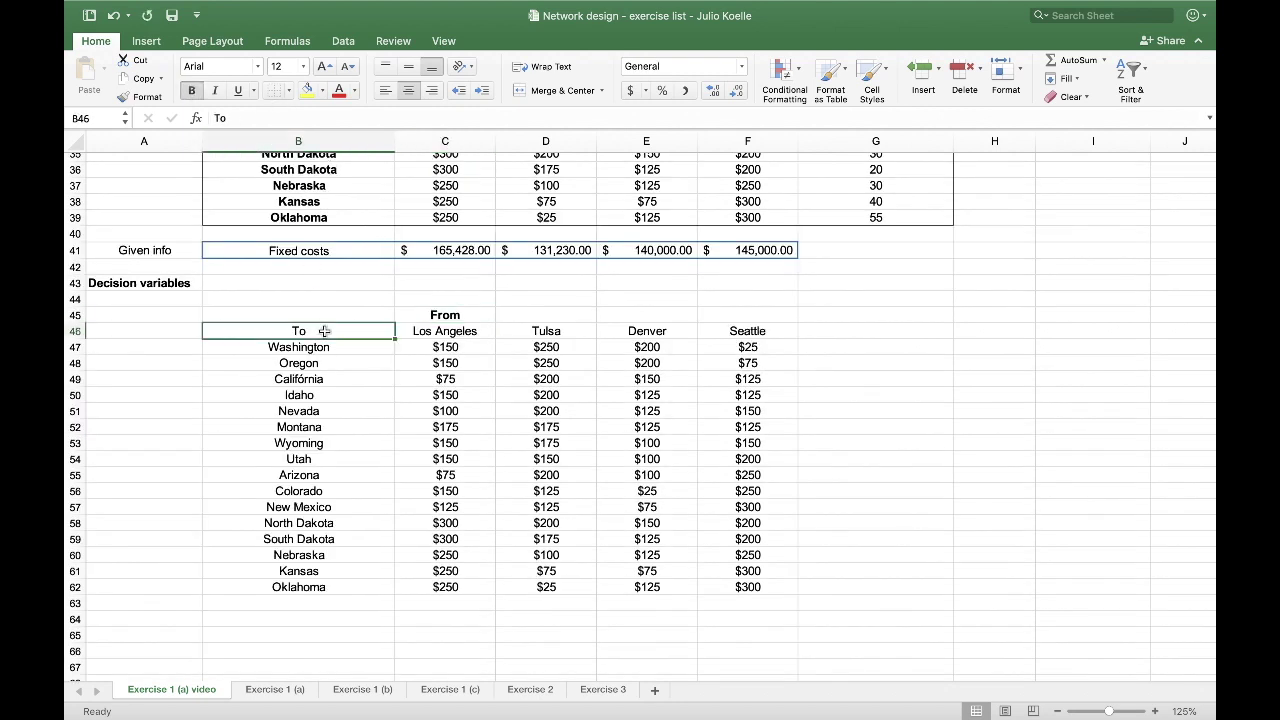
pyautogui.click(192, 91)
# Clear the copied costs from C47:F62 and outline the empty range with a solid red border.
pyautogui.moveTo(426, 341); pyautogui.dragTo(729, 587)
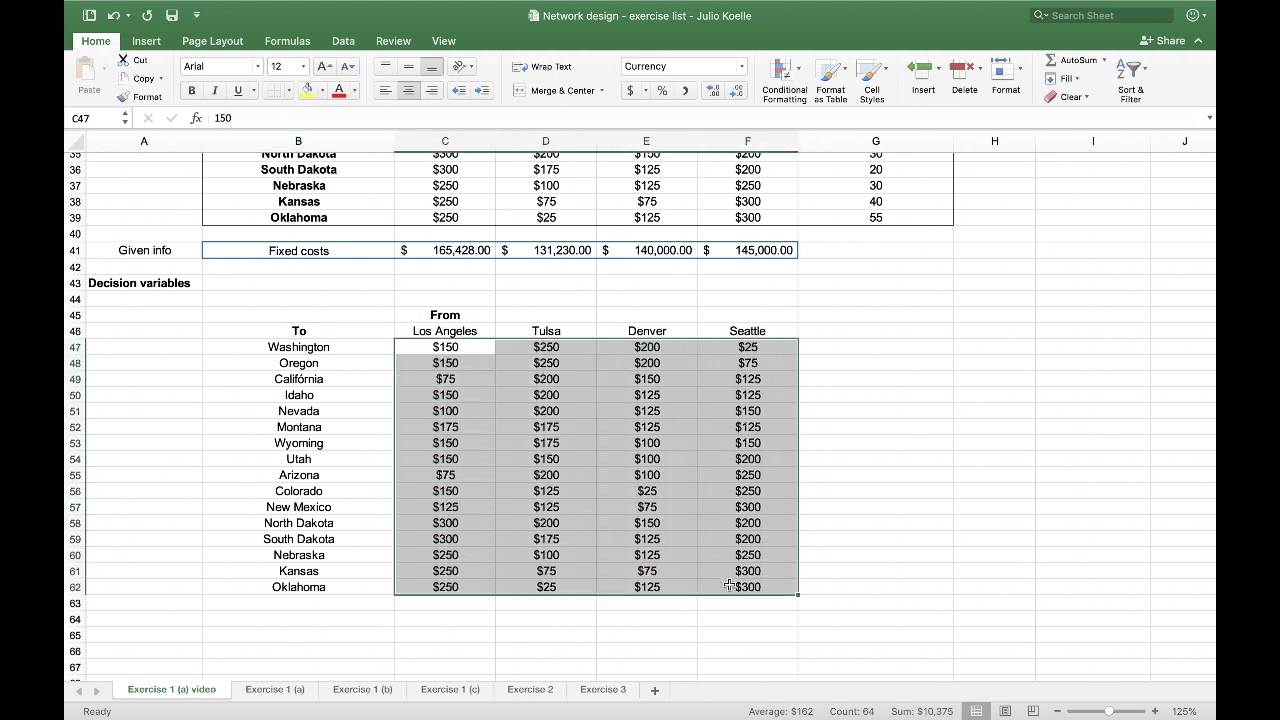
pyautogui.press('Delete')
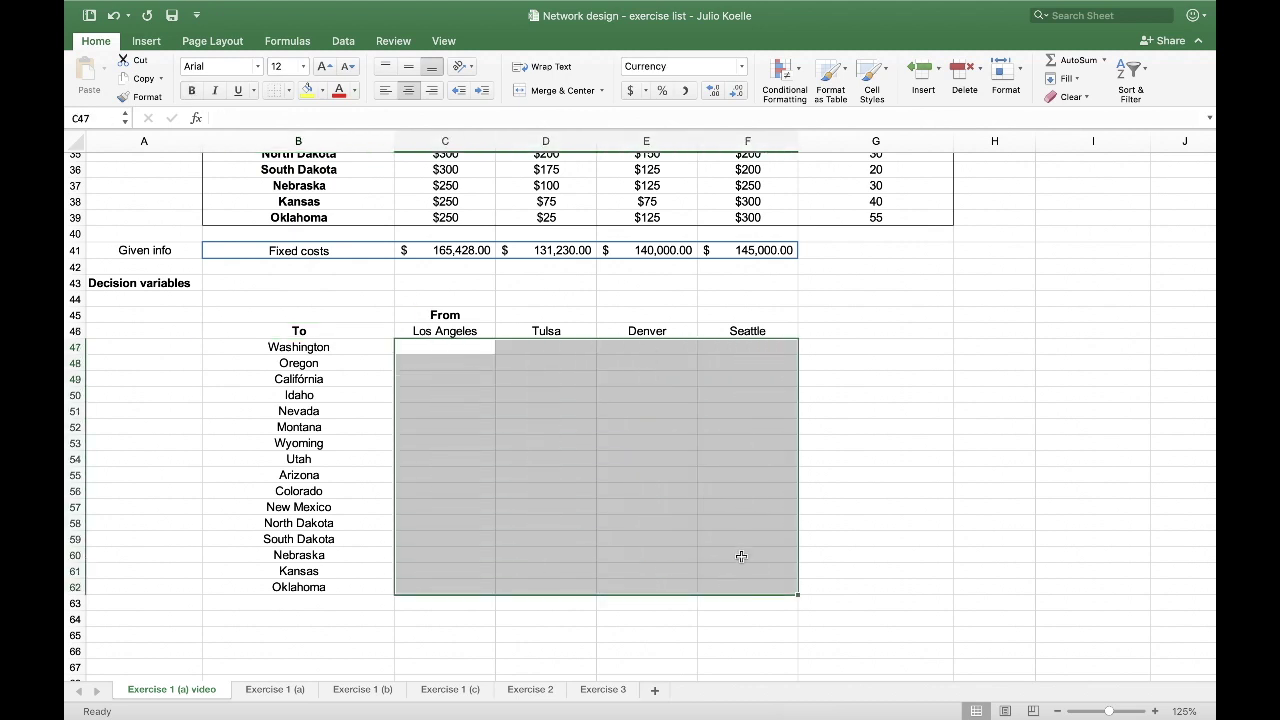
pyautogui.scroll(-1, 594, 506)
pyautogui.click(289, 90)
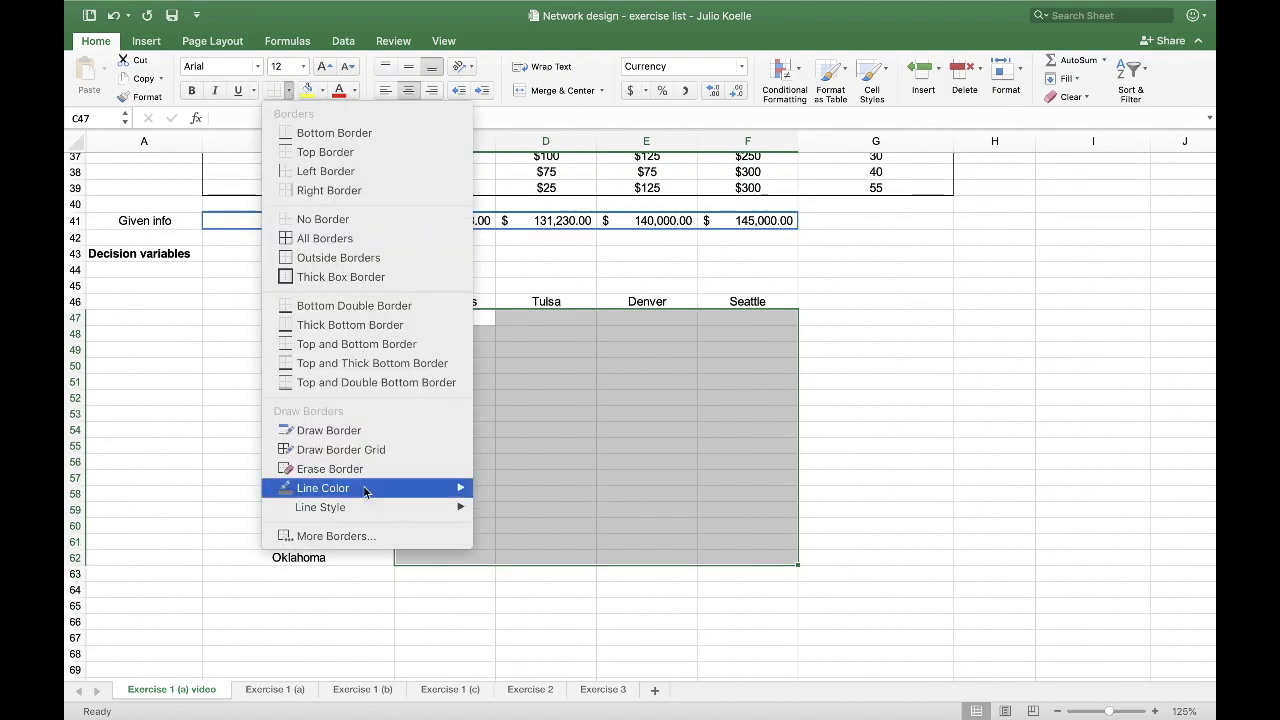
pyautogui.click(357, 527)
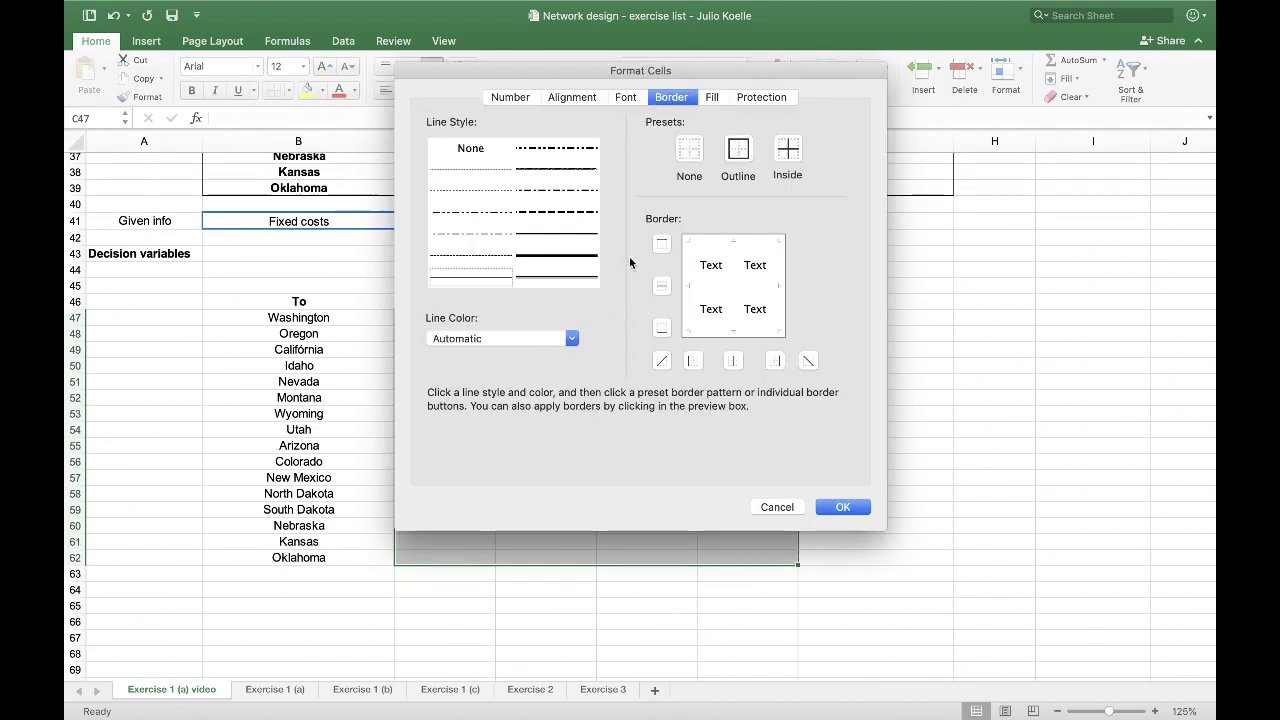
pyautogui.click(580, 230)
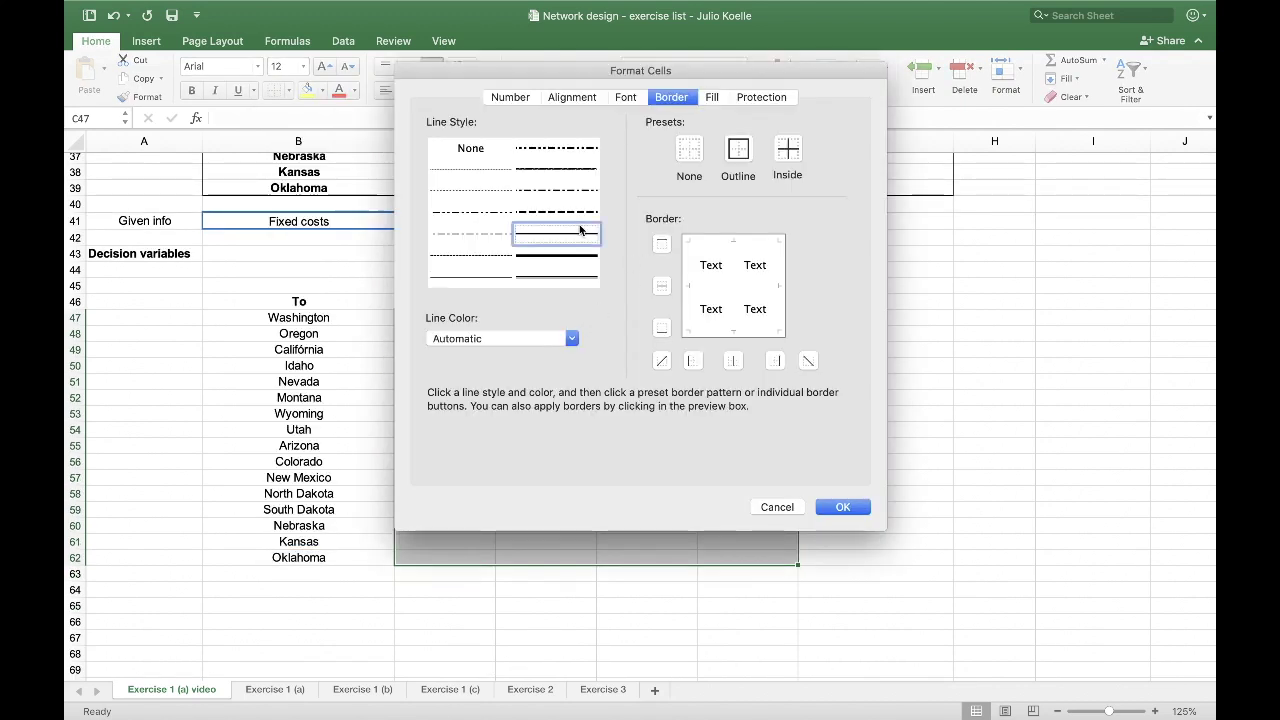
pyautogui.click(532, 338)
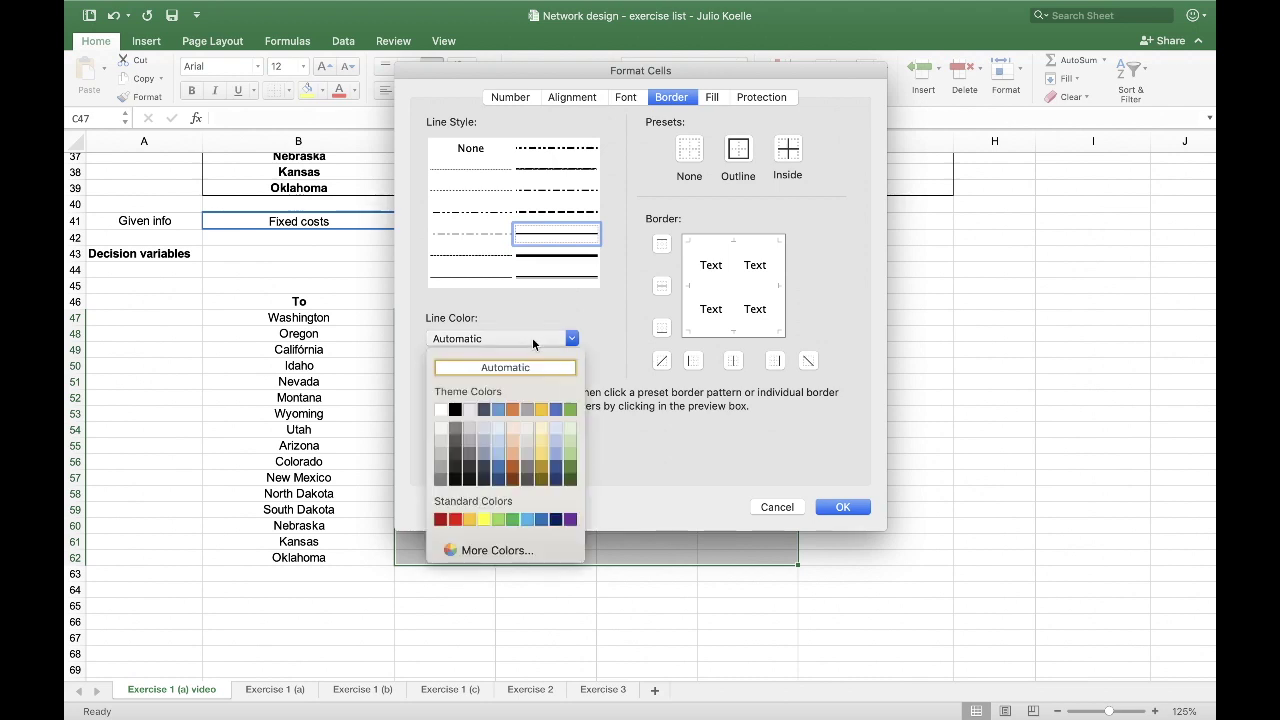
pyautogui.click(455, 519)
pyautogui.click(739, 149)
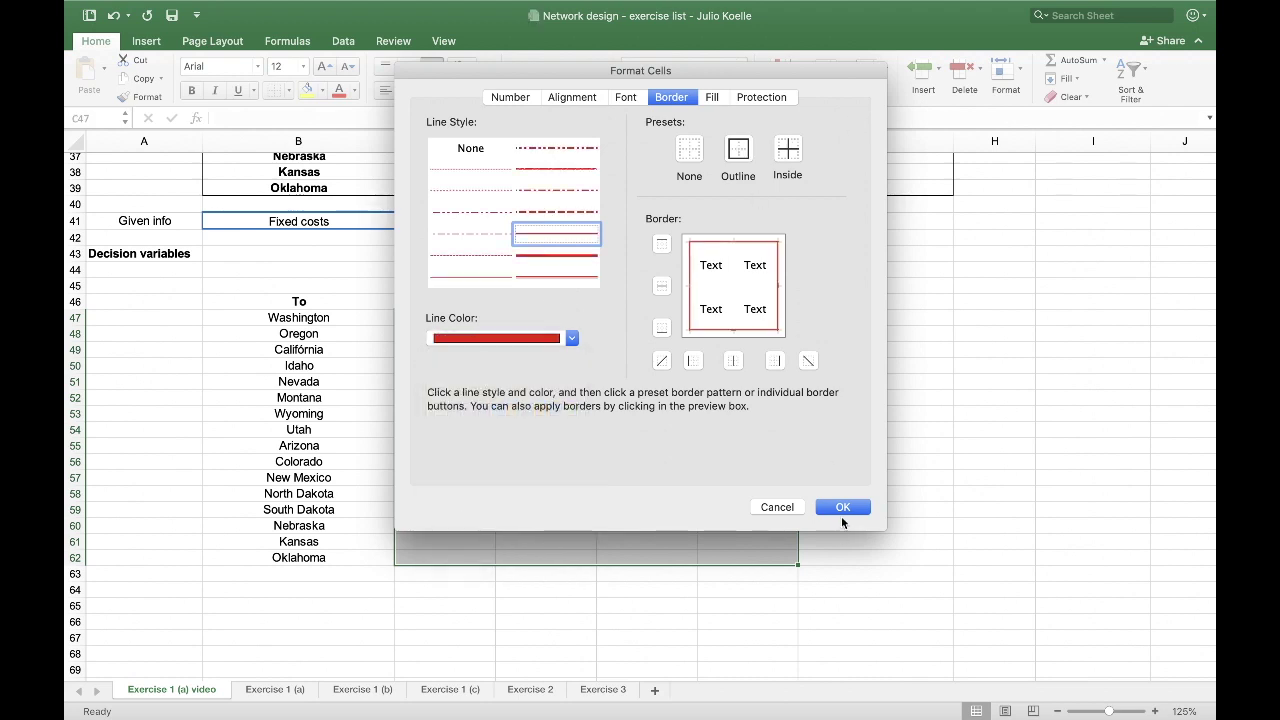
pyautogui.click(842, 507)
pyautogui.click(843, 504)
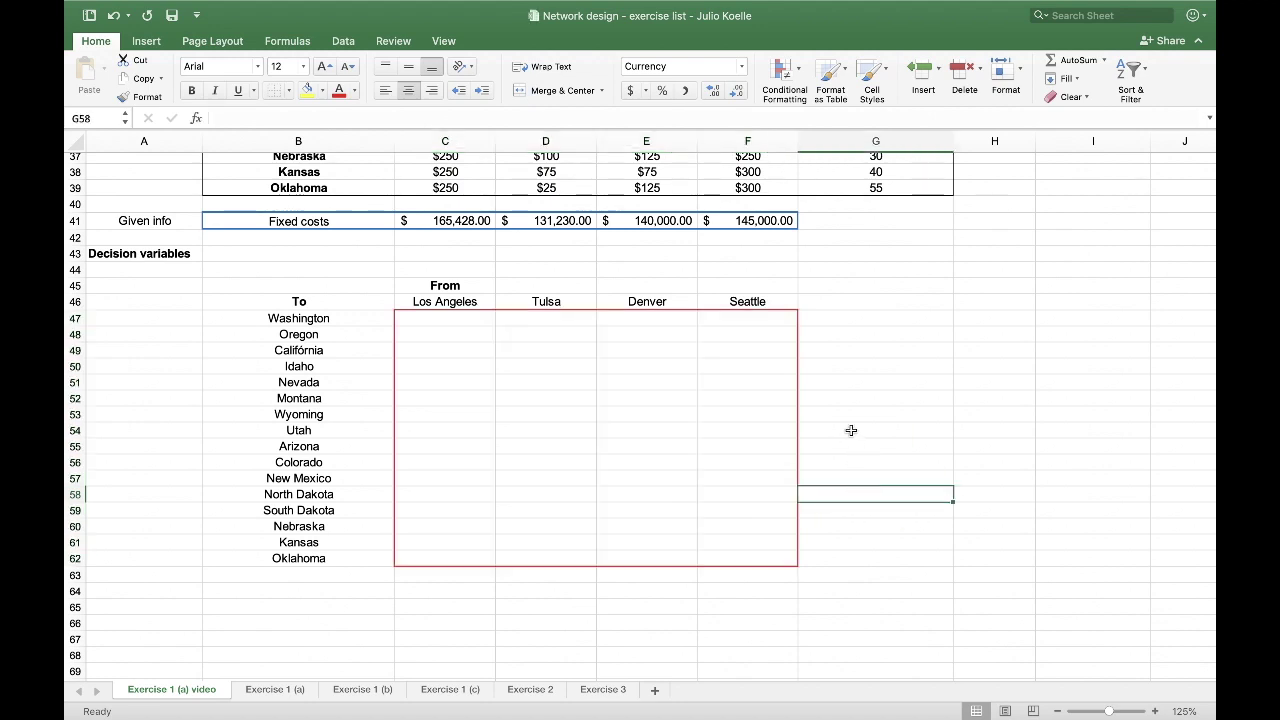
# Enter =SUM(C47:F47) in G47 to total Washington's row and fill the formula down to G62.
pyautogui.click(856, 320)
pyautogui.write('=s')
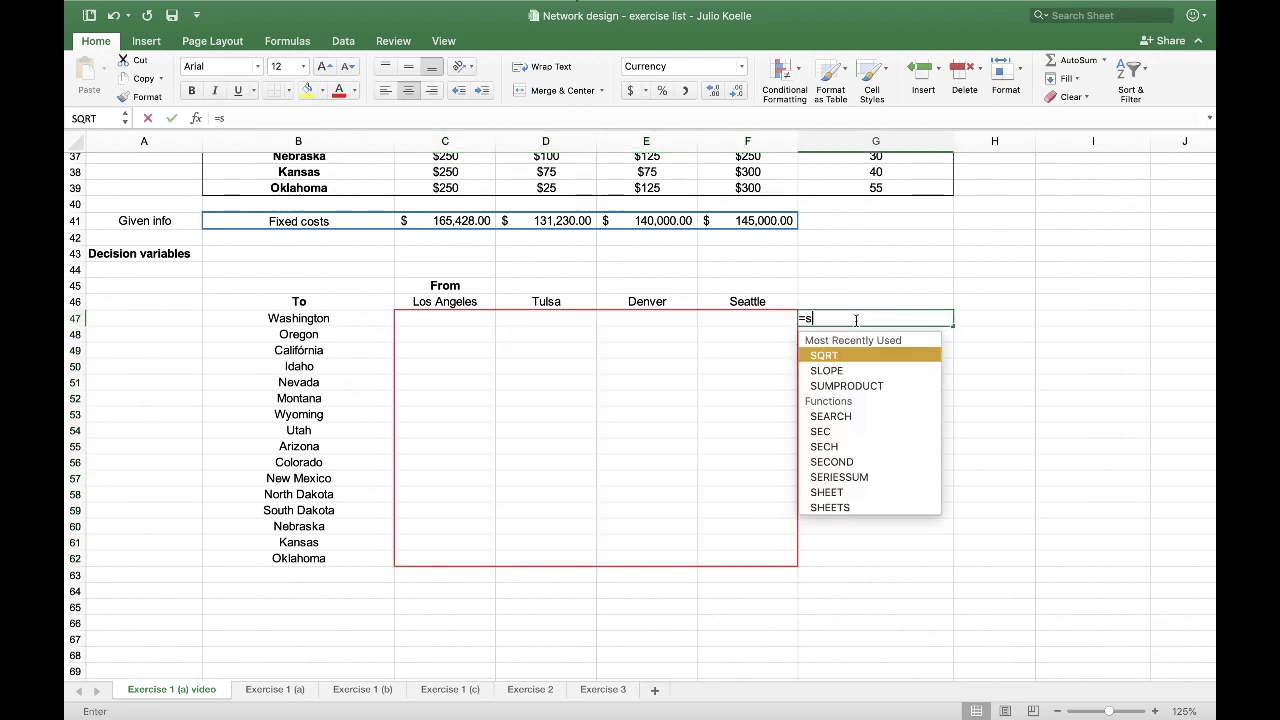
pyautogui.write('um(')
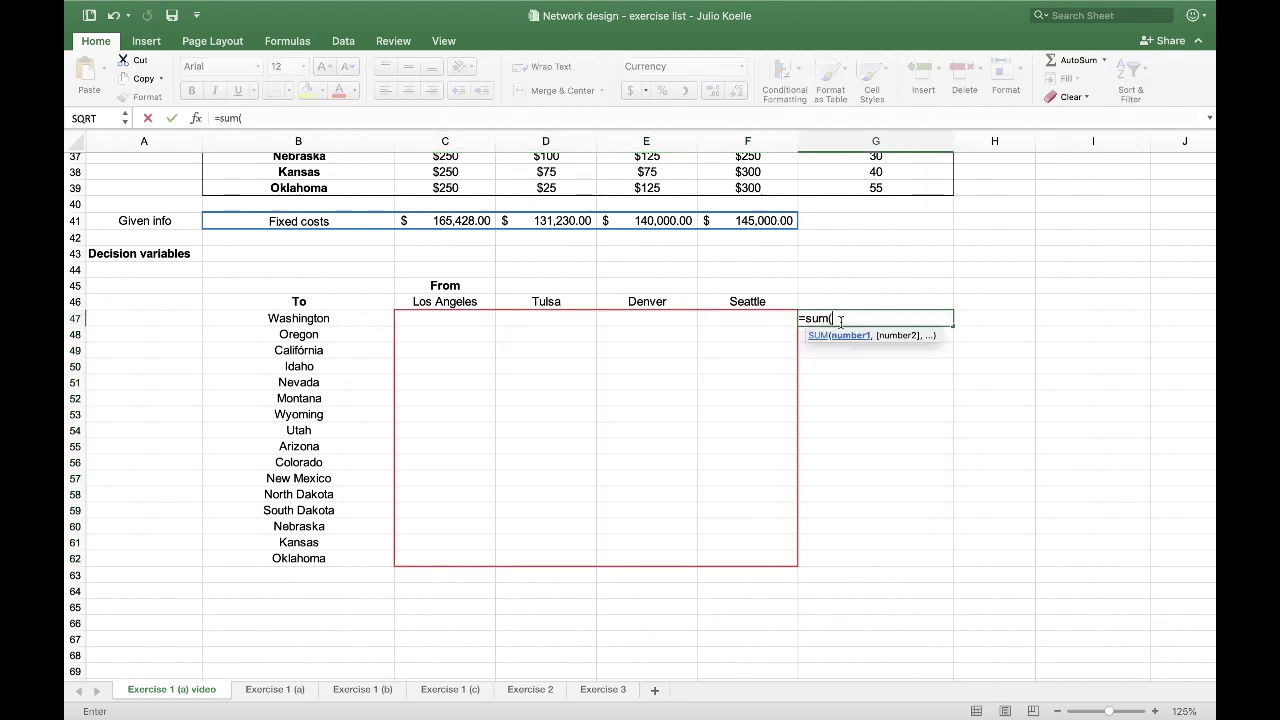
pyautogui.moveTo(470, 321); pyautogui.dragTo(754, 322)
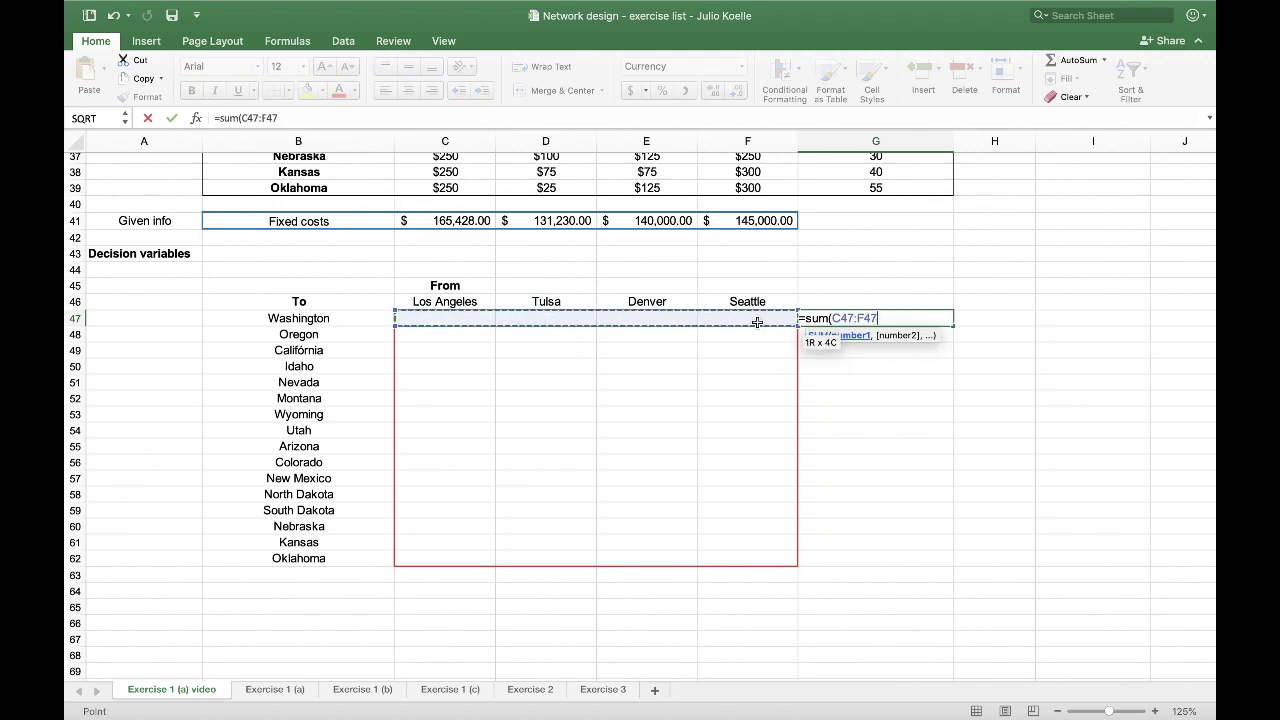
pyautogui.press('Return')
pyautogui.click(865, 320)
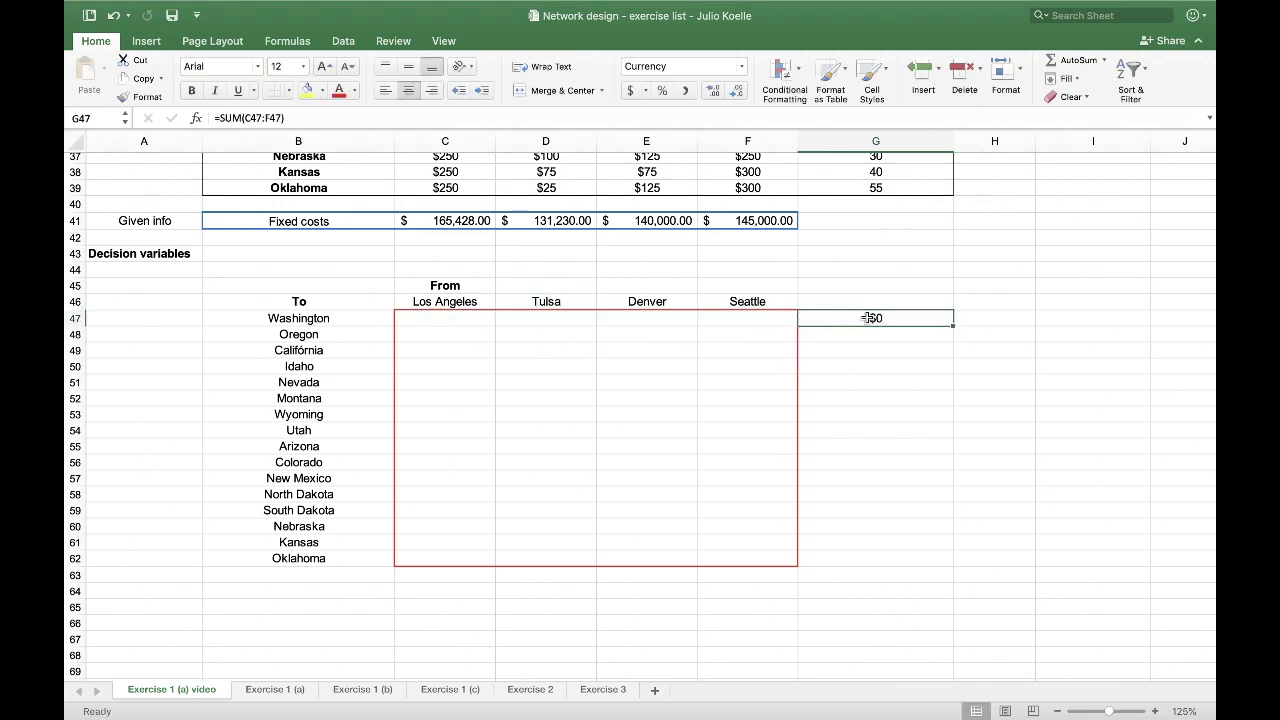
pyautogui.moveTo(953, 326); pyautogui.dragTo(931, 564)
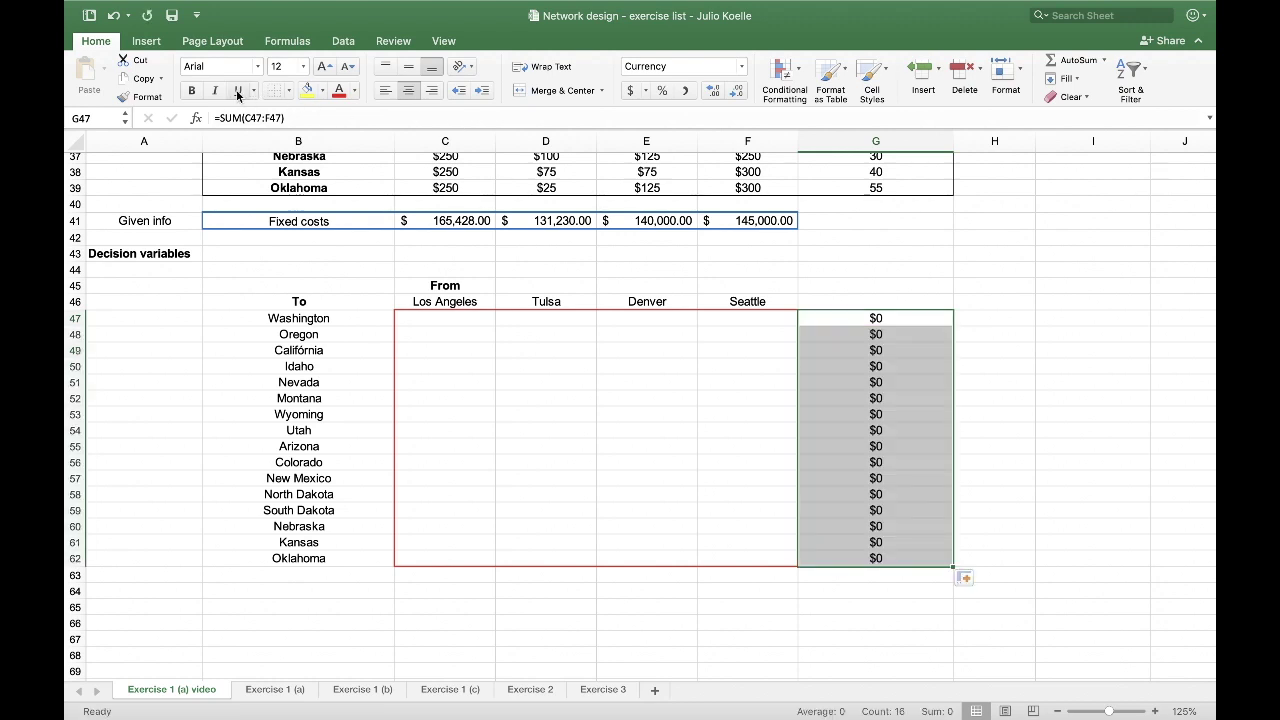
# Format the row totals in G47:G62 as General and enter =SUM(C47:C62) in C63 to total the Los Angeles column.
pyautogui.click(741, 66)
pyautogui.click(702, 90)
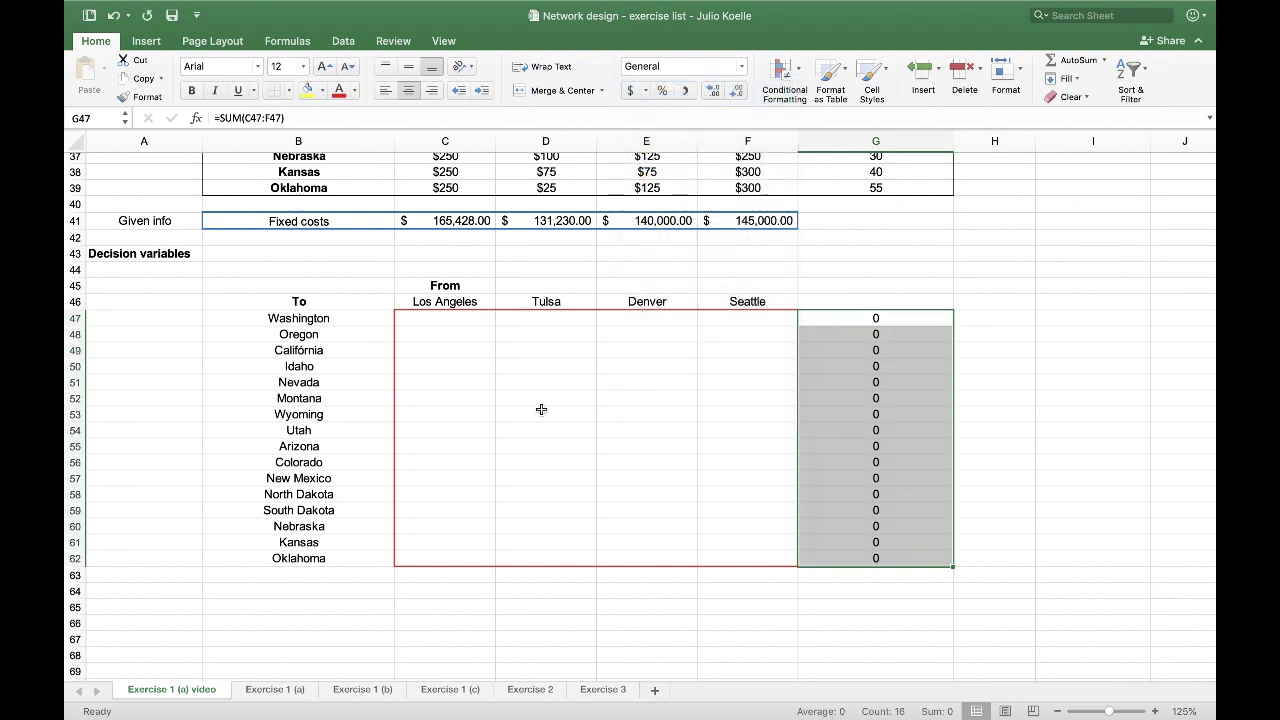
pyautogui.click(433, 576)
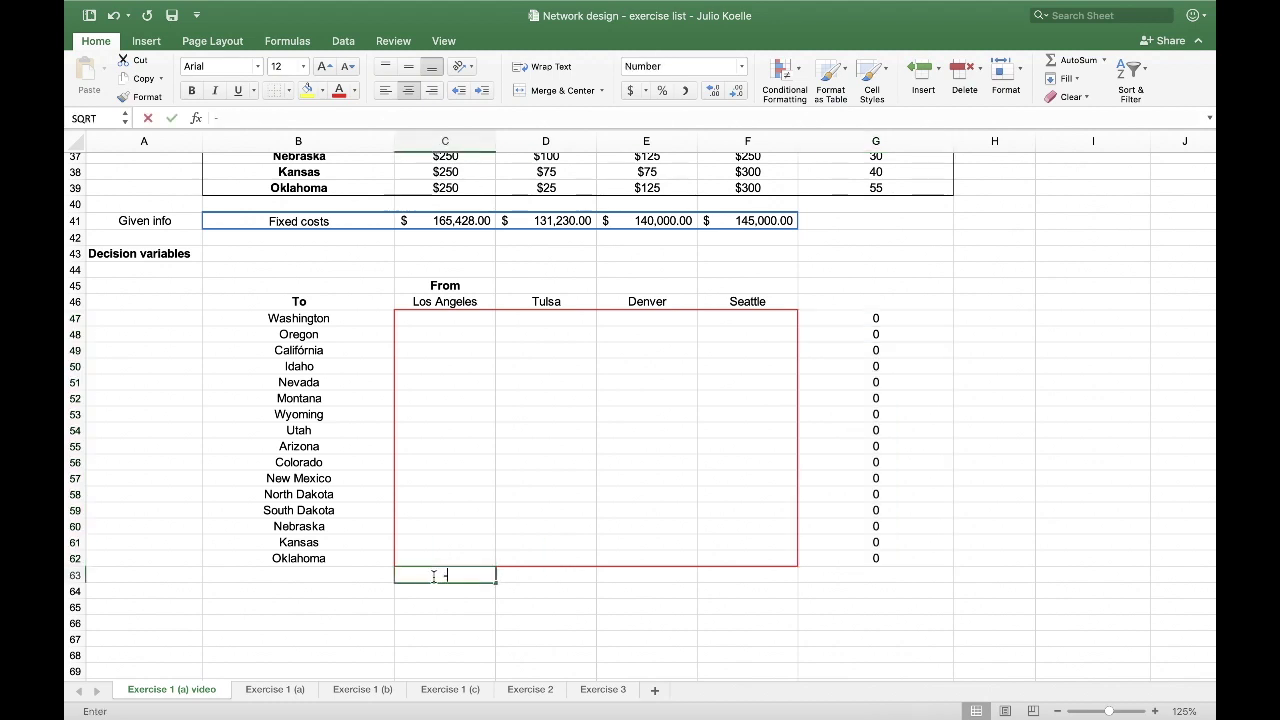
pyautogui.write('=sum(')
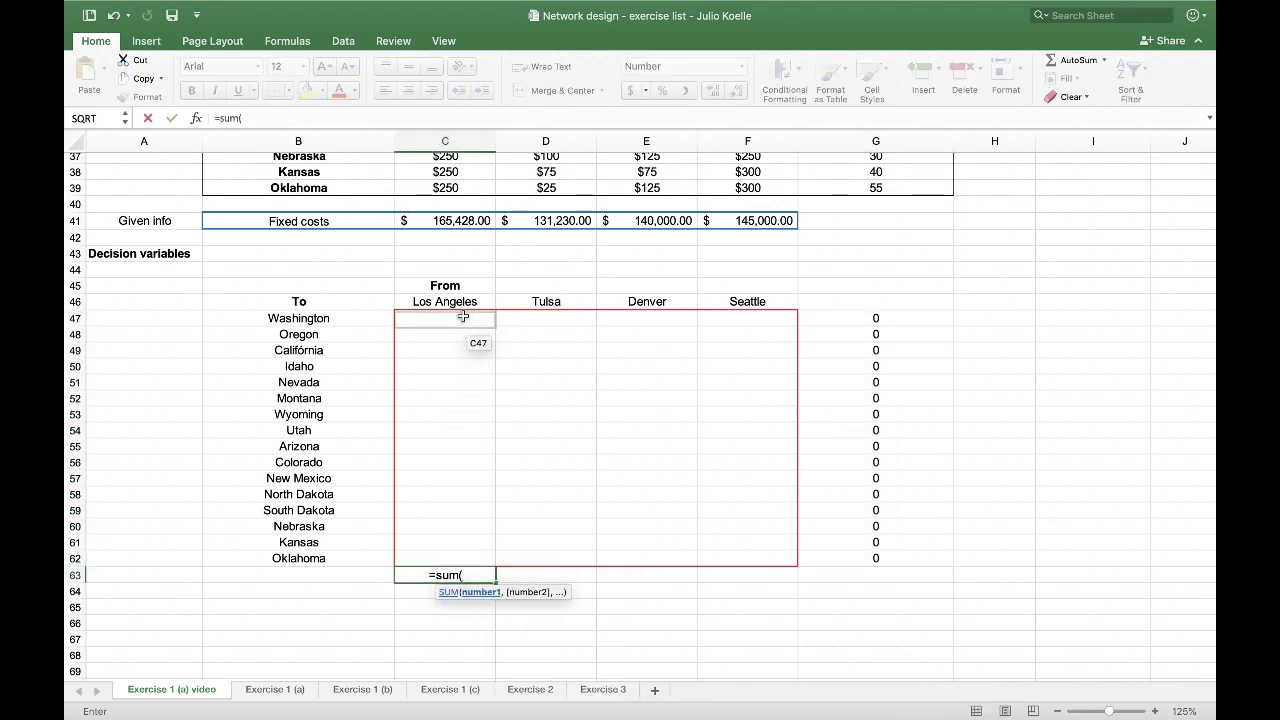
pyautogui.moveTo(463, 316); pyautogui.dragTo(463, 560)
pyautogui.press('Return')
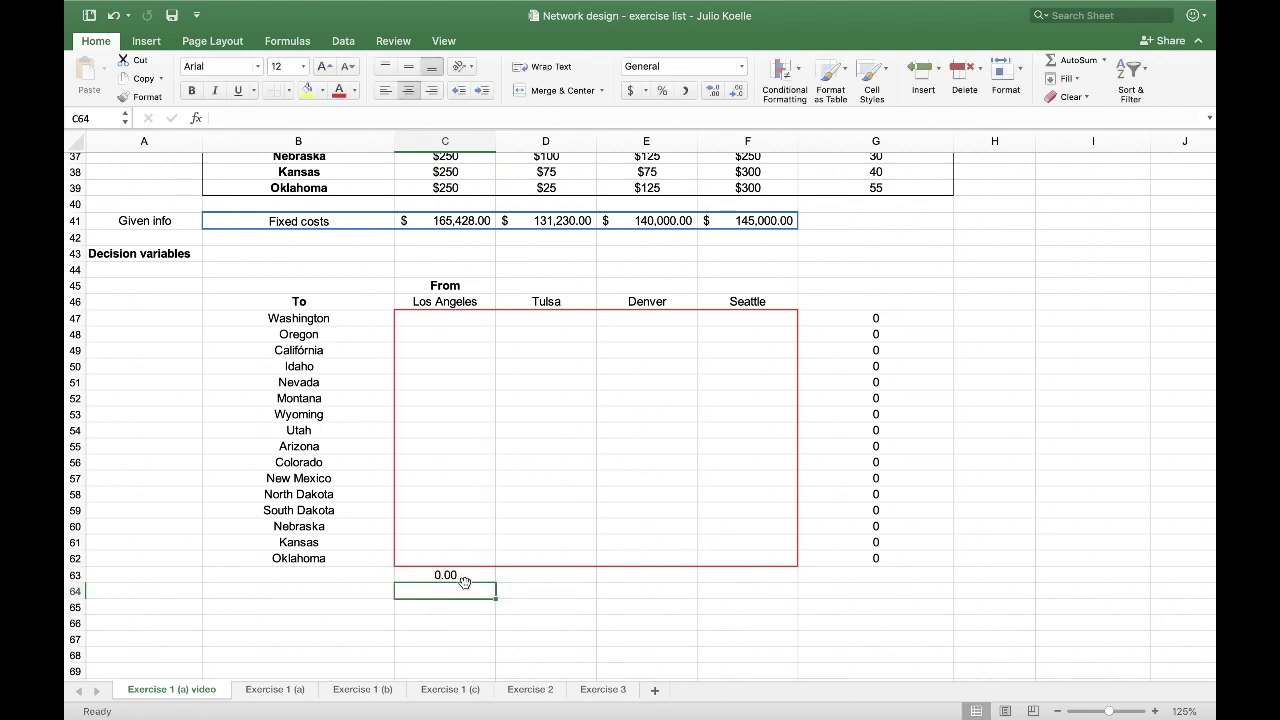
# Fill the Los Angeles column total across to F63 and show C63:F63 without decimal places.
pyautogui.click(464, 577)
pyautogui.moveTo(497, 583); pyautogui.dragTo(746, 585)
pyautogui.click(737, 91)
pyautogui.click(737, 91)
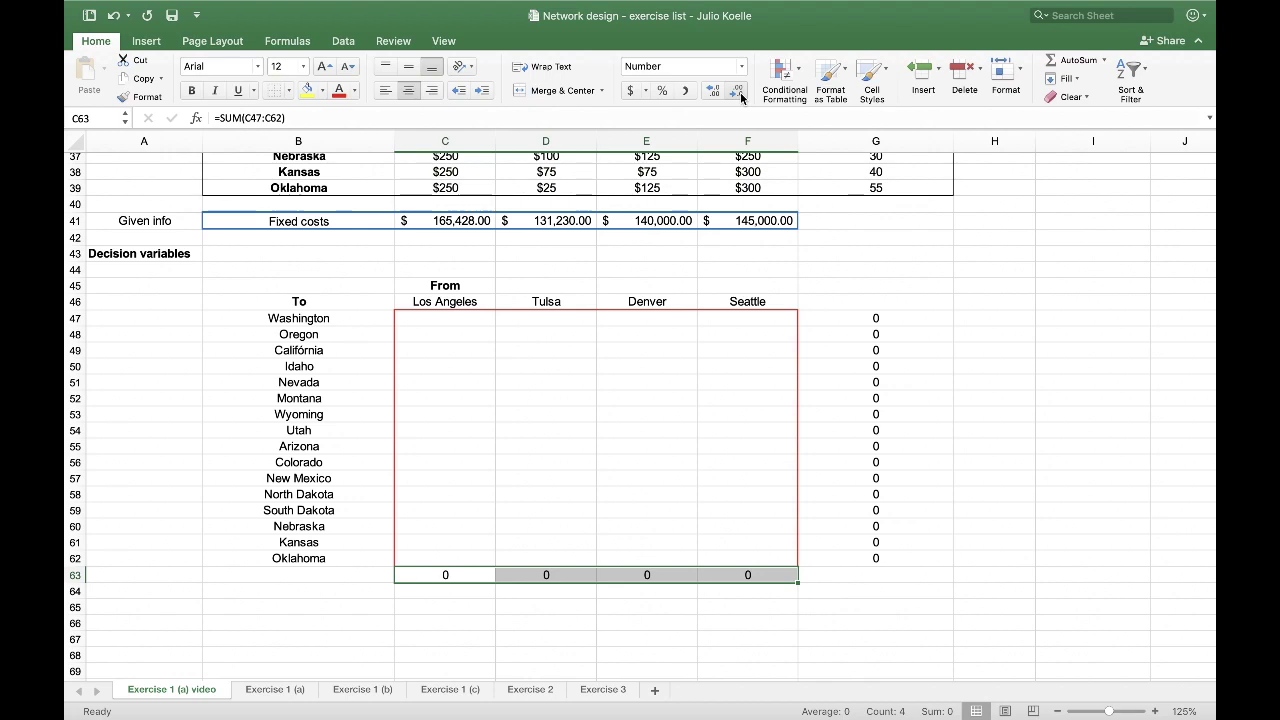
pyautogui.click(895, 448)
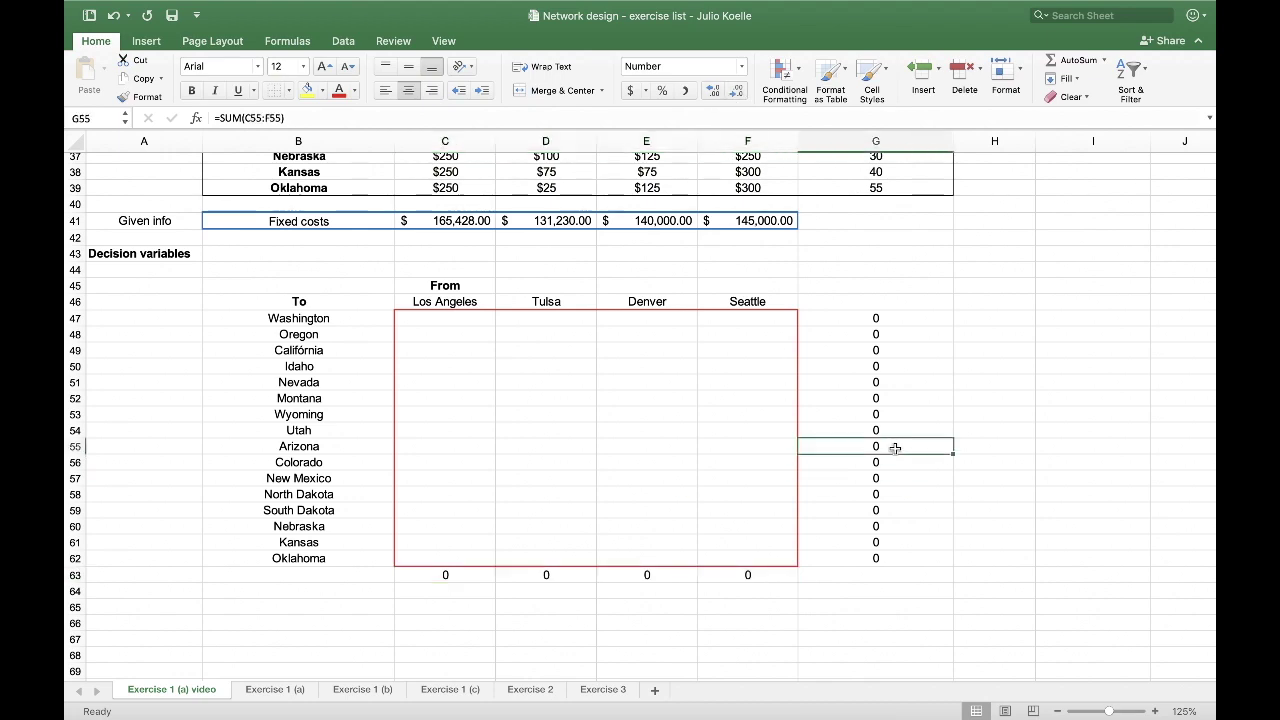
# Add the heading "Demand" in I46 beside the decision variables table.
pyautogui.scroll(2, 895, 448)
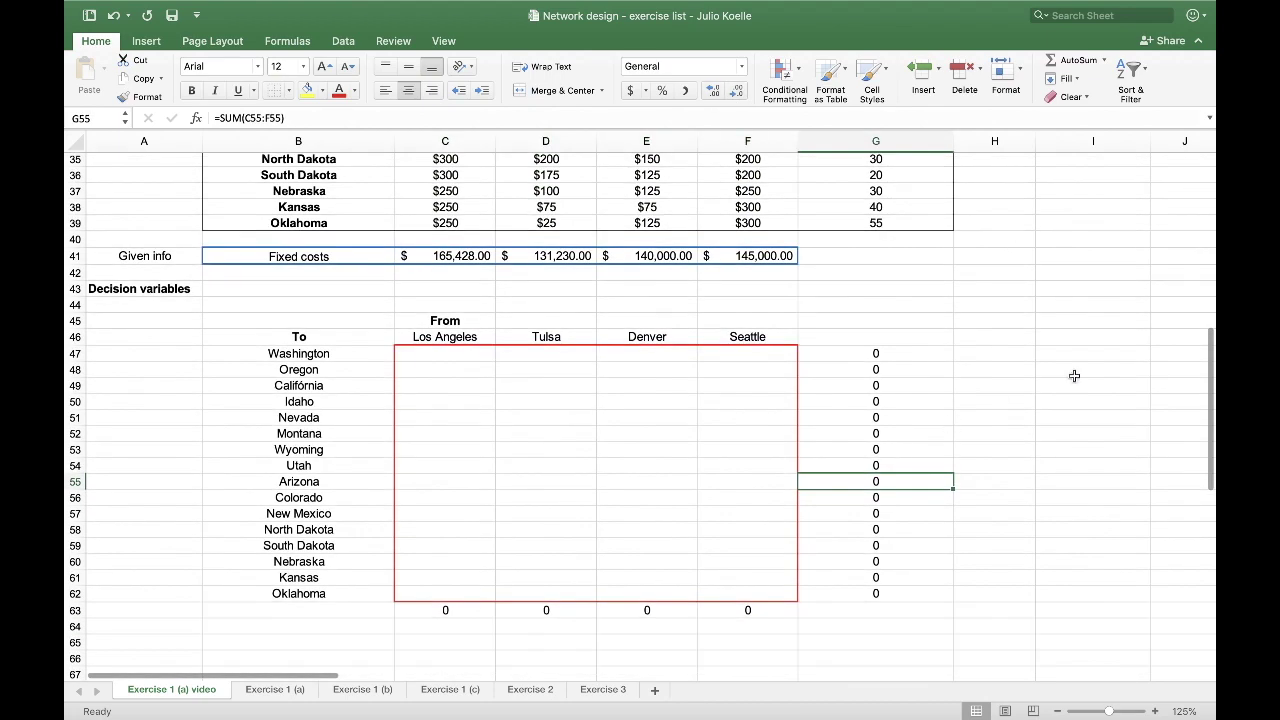
pyautogui.click(1078, 350)
pyautogui.click(1071, 338)
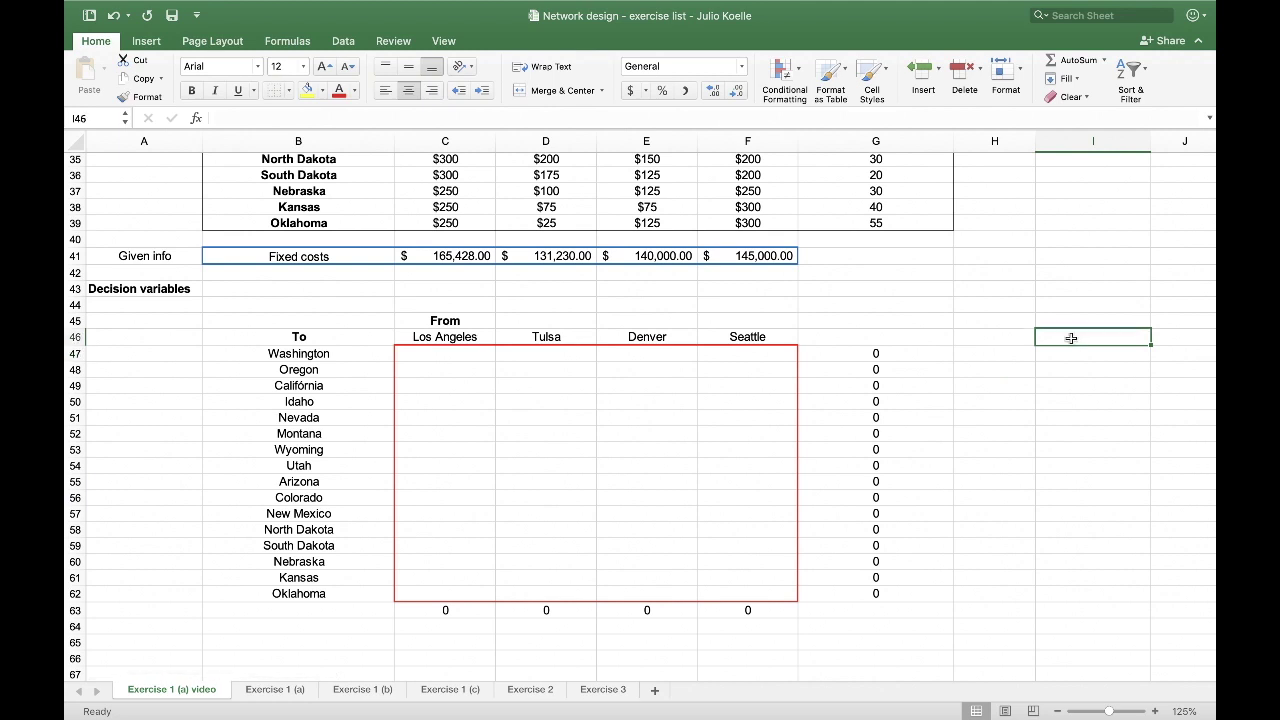
pyautogui.write('Demand')
pyautogui.press('Return')
# Place an "=" sign in H47 and link I47 to Washington's number of travels with =G24.
pyautogui.press('Left')
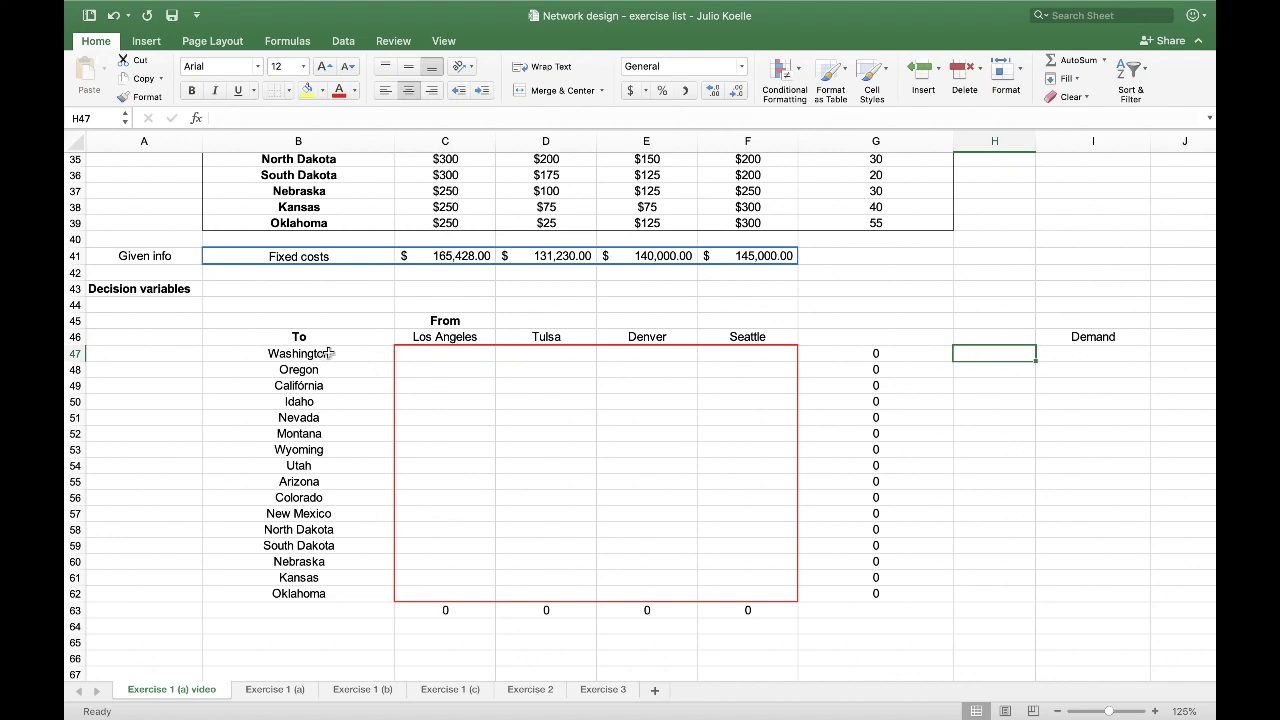
pyautogui.scroll(5, 939, 398)
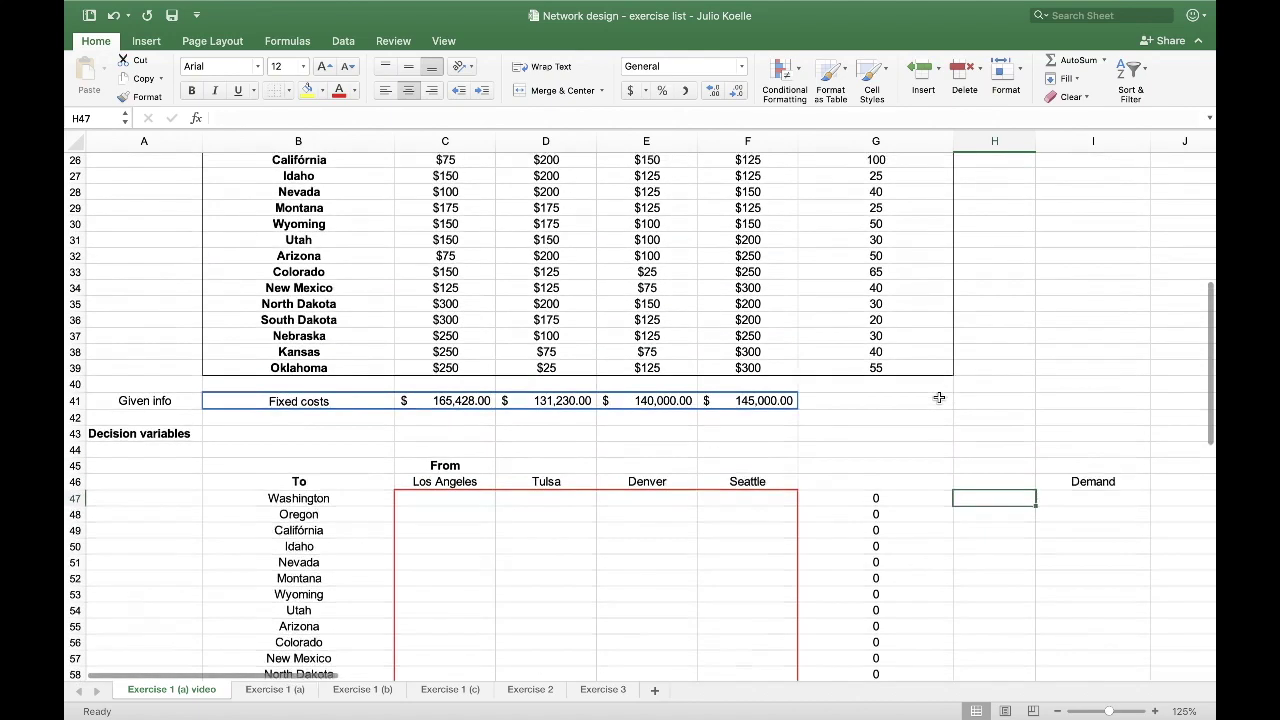
pyautogui.scroll(-5, 939, 398)
pyautogui.click(1083, 368)
pyautogui.write('=')
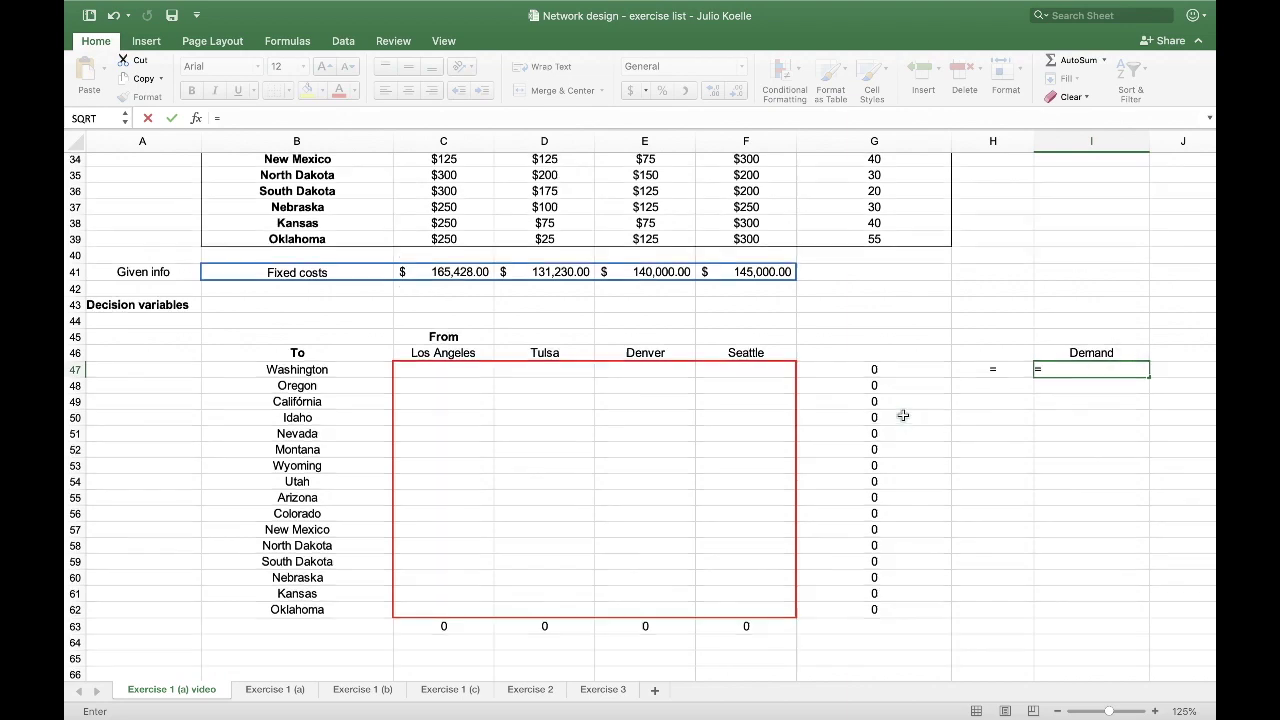
pyautogui.scroll(3, 903, 416)
pyautogui.scroll(2, 903, 416)
pyautogui.click(874, 236)
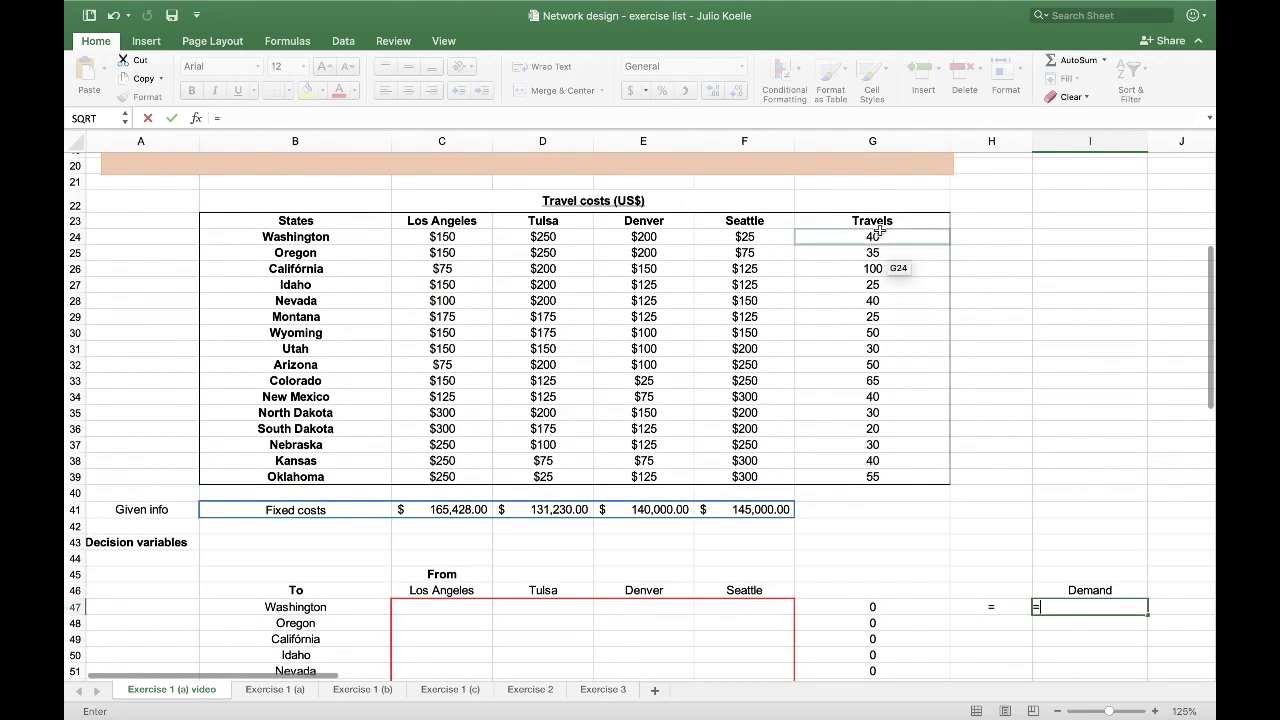
pyautogui.press('Return')
# Fill the equal sign and demand link from H47:I47 down to row 62 for all states.
pyautogui.scroll(-5, 930, 519)
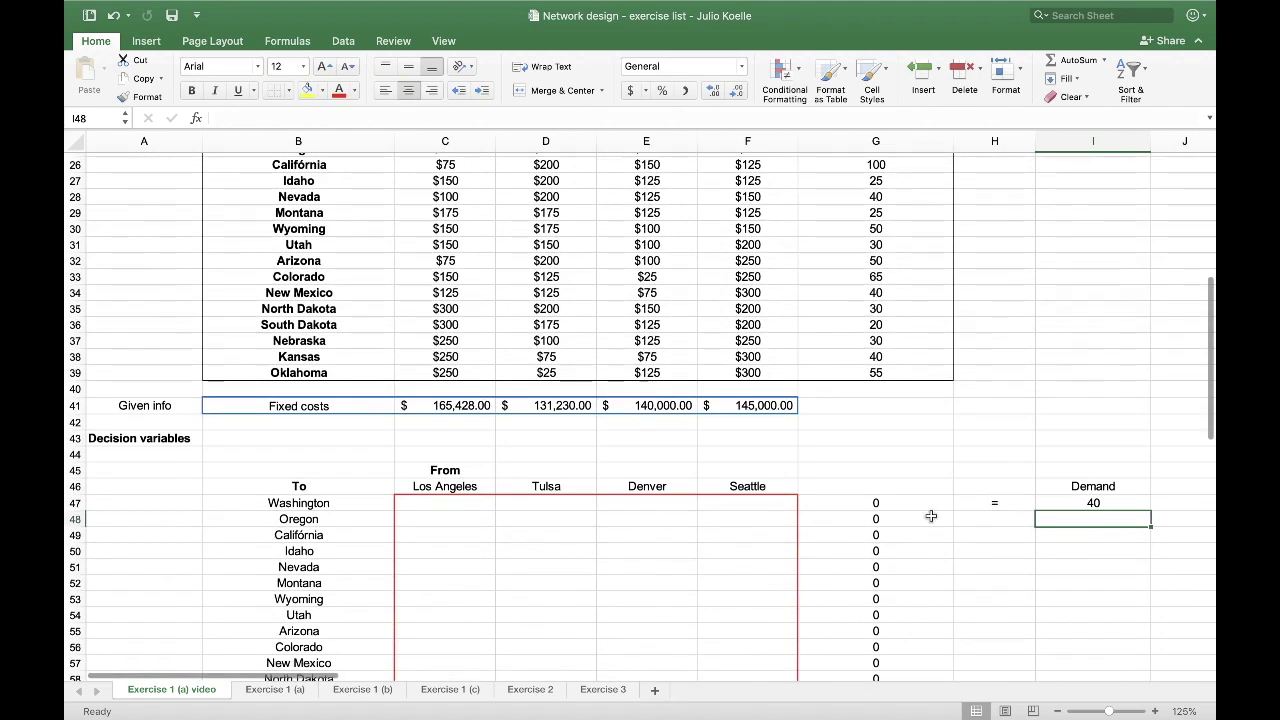
pyautogui.scroll(-1, 930, 519)
pyautogui.moveTo(1000, 402); pyautogui.dragTo(1112, 645)
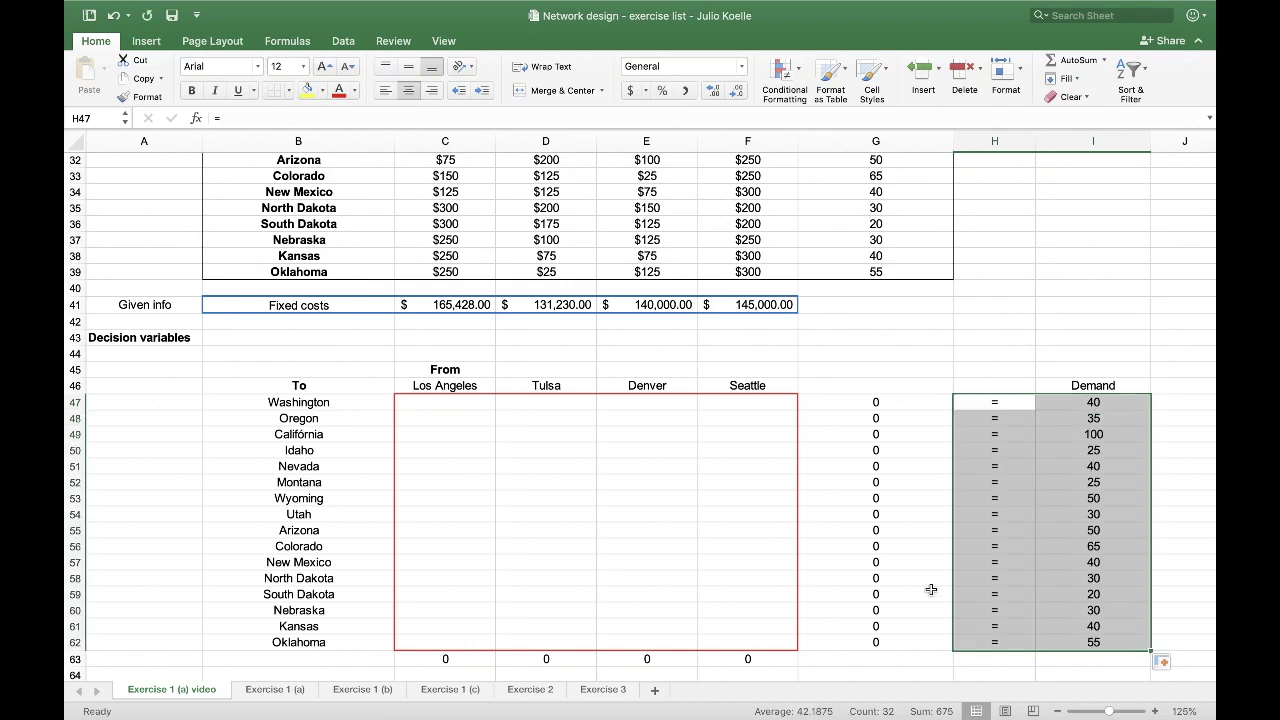
pyautogui.click(931, 590)
pyautogui.scroll(-5, 929, 591)
pyautogui.click(441, 543)
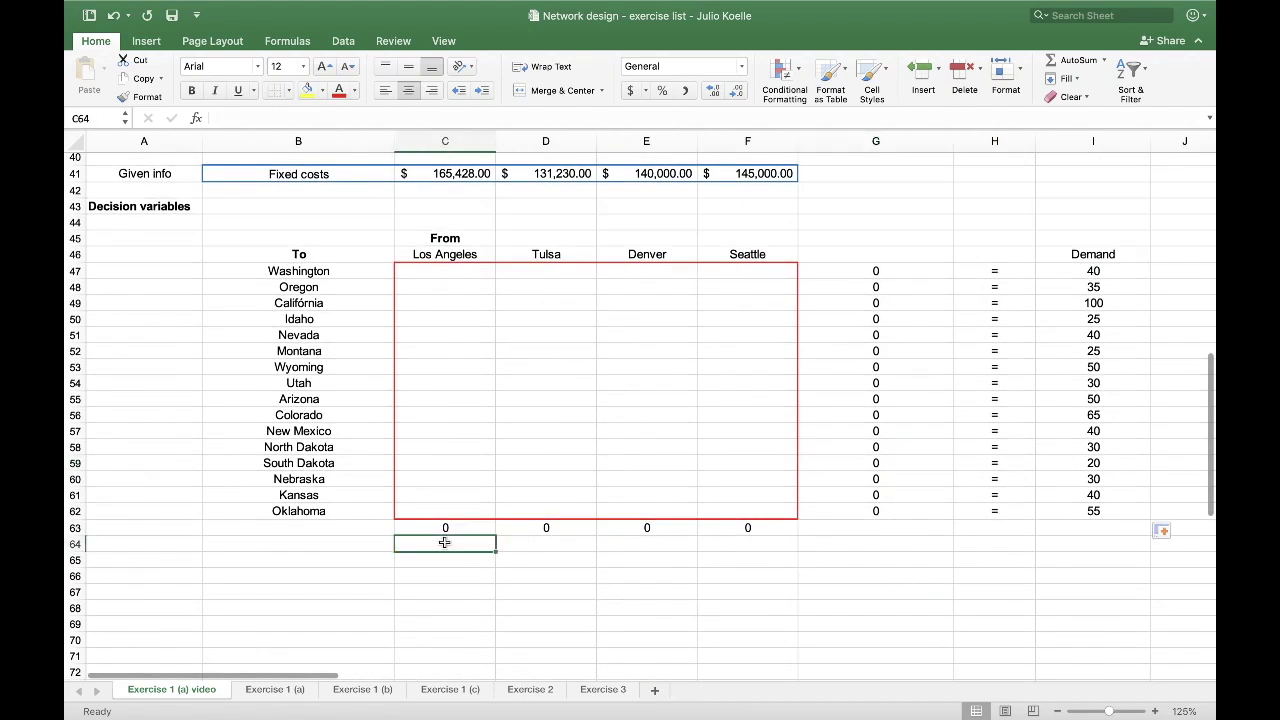
pyautogui.write('=')
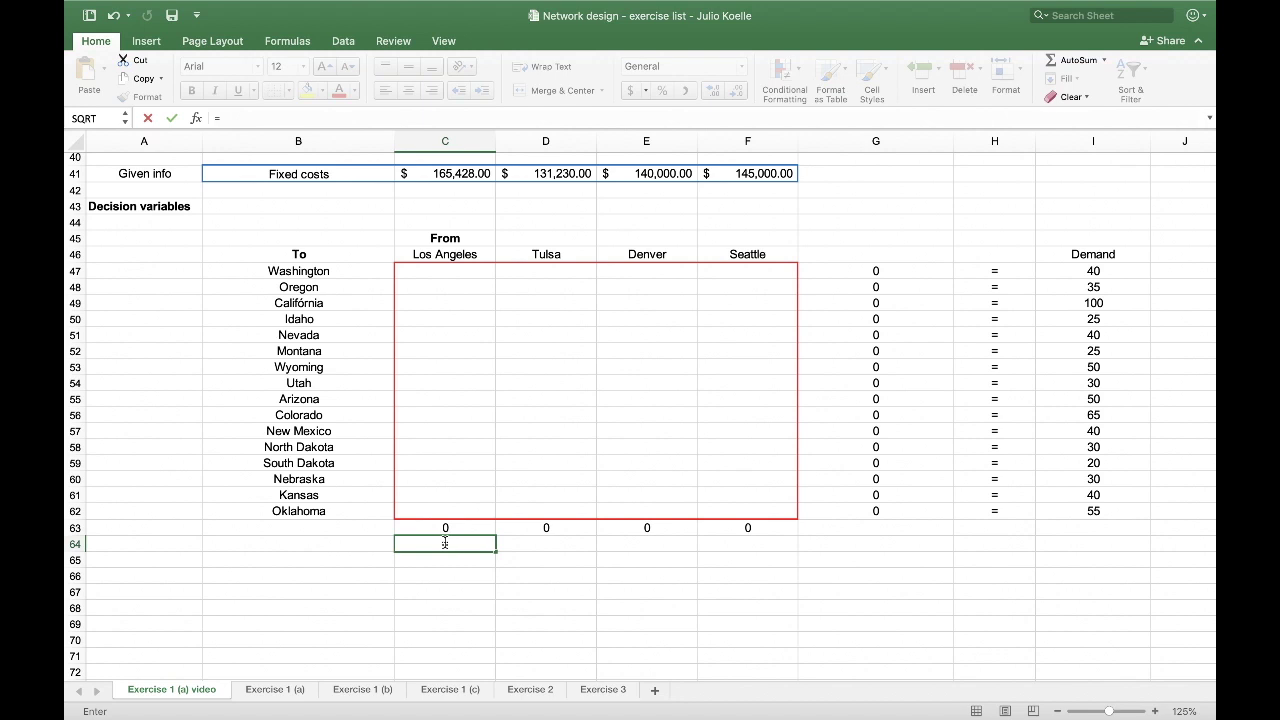
pyautogui.press('Escape')
# Label the column sums in B63 and the row sums in G46 as "Total".
pyautogui.click(345, 521)
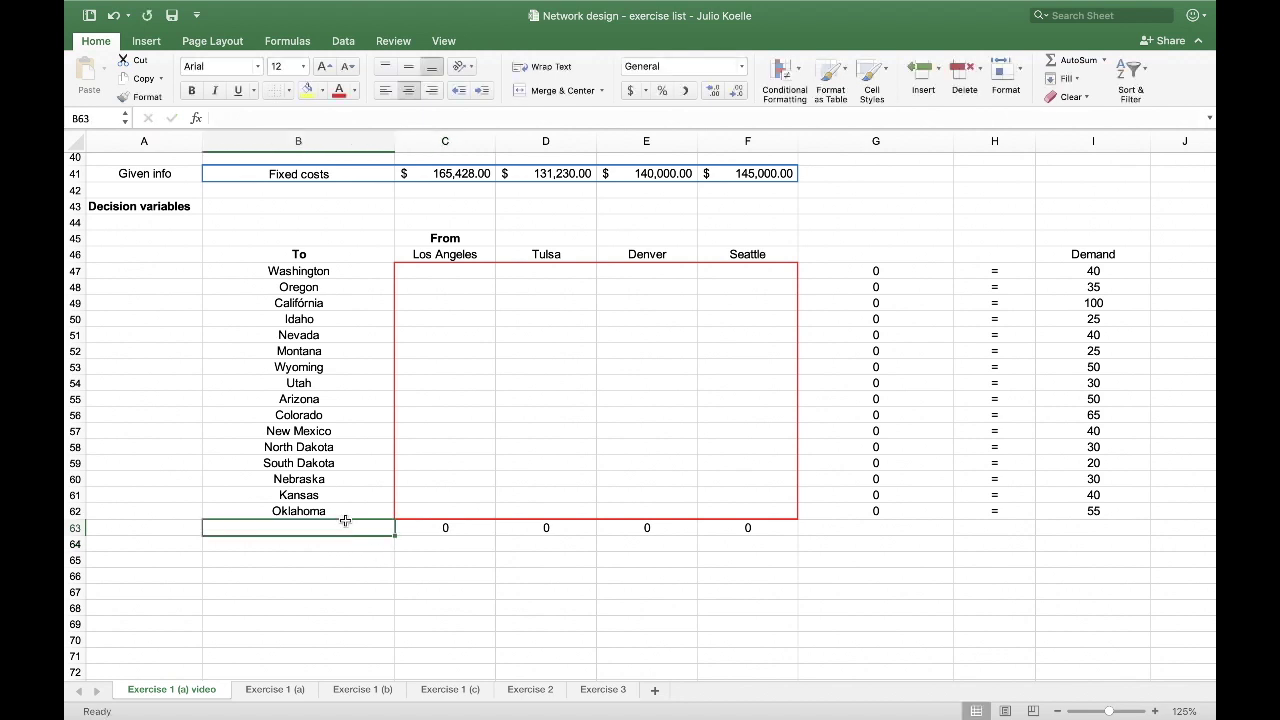
pyautogui.write('Total')
pyautogui.click(905, 253)
pyautogui.write('Total')
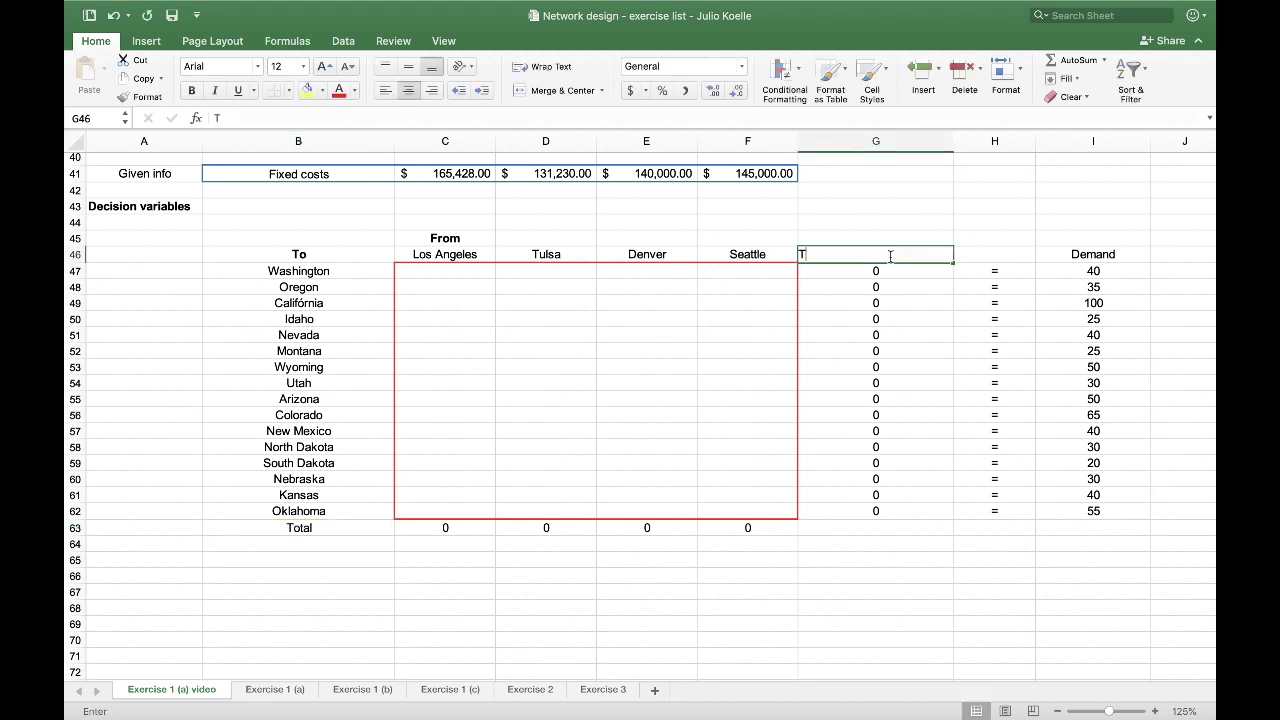
pyautogui.click(357, 543)
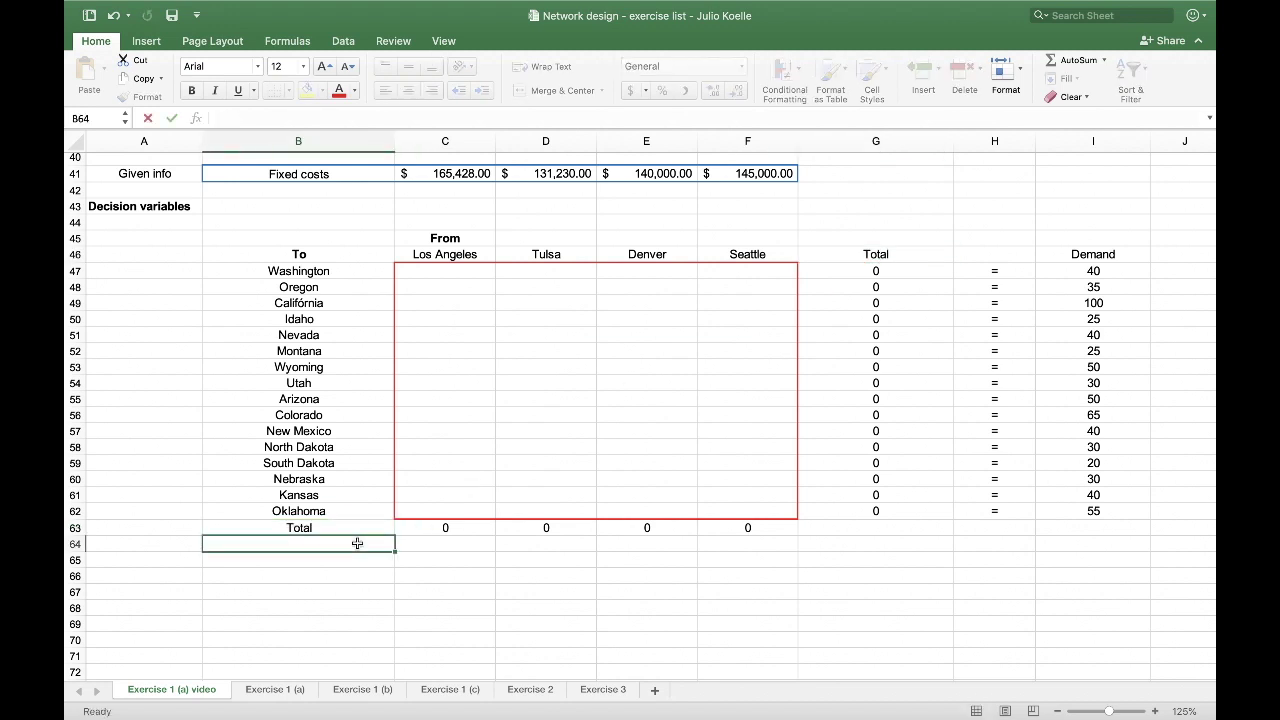
# Enter =1000000 in C65 as the Los Angeles office's capacity and fill it across to F65 for the other offices.
pyautogui.scroll(-2, 357, 543)
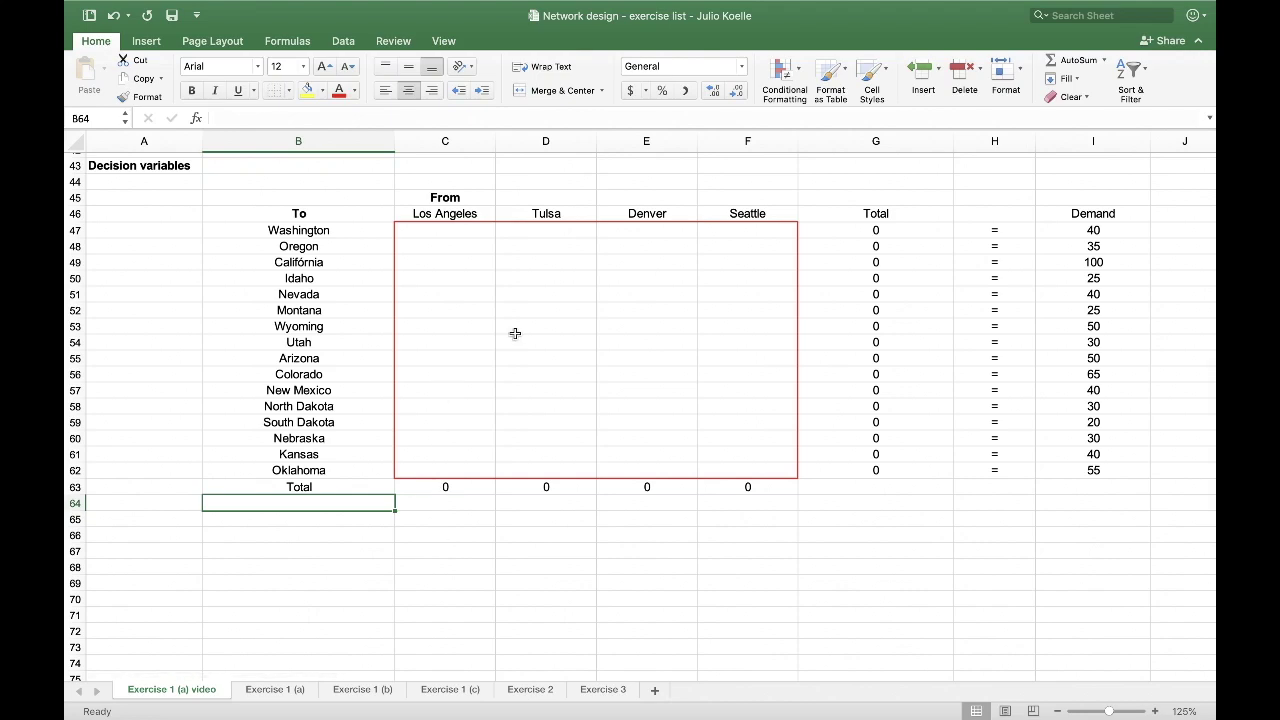
pyautogui.scroll(15, 515, 333)
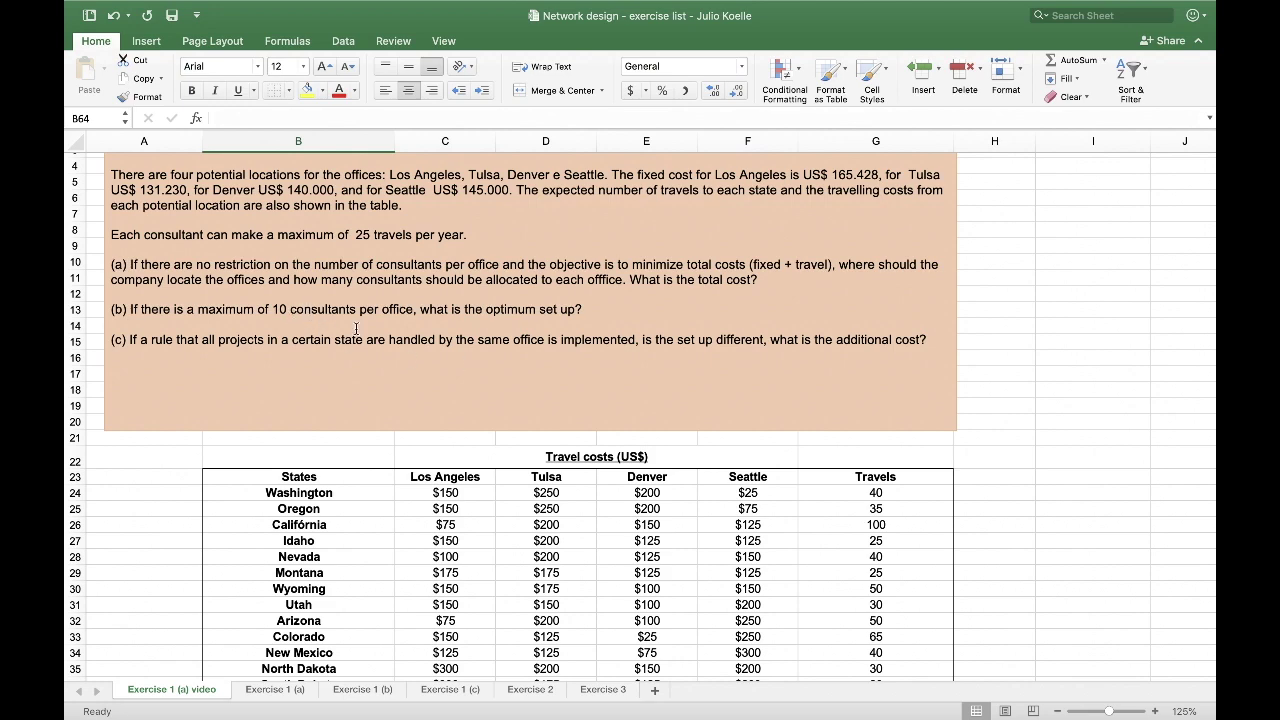
pyautogui.scroll(-12, 355, 330)
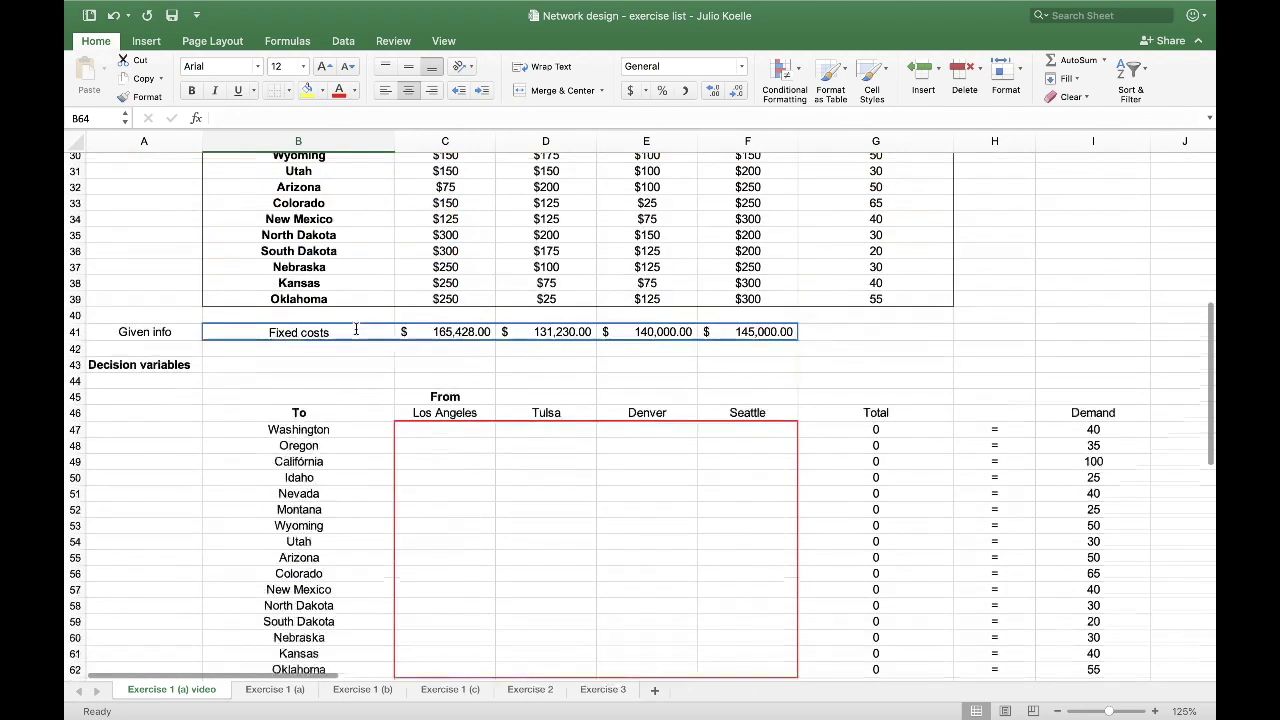
pyautogui.scroll(-1, 355, 535)
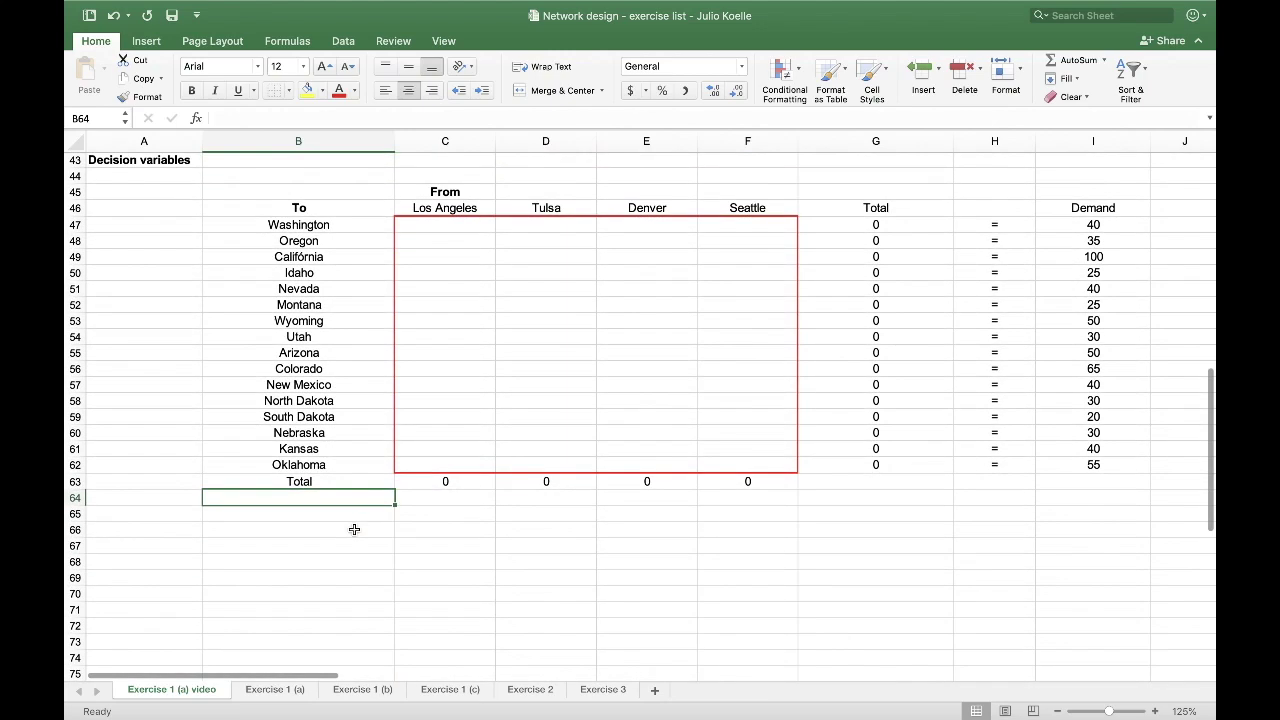
pyautogui.click(423, 499)
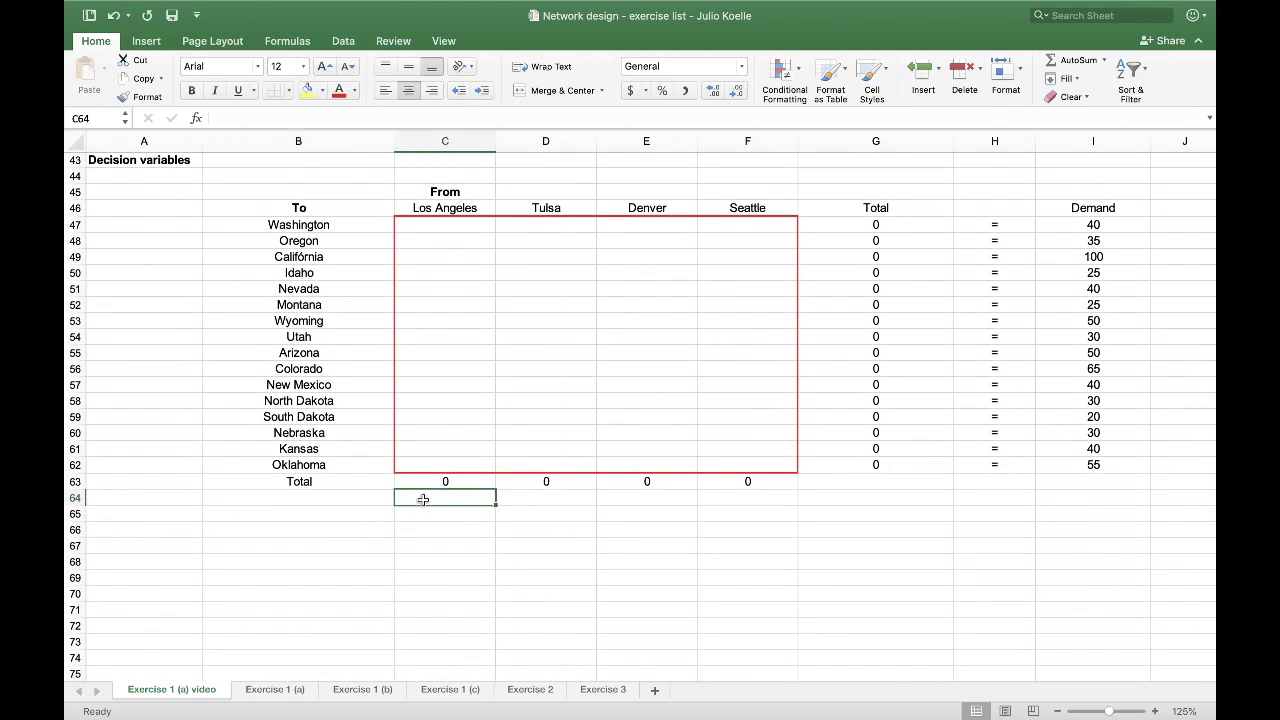
pyautogui.click(423, 513)
pyautogui.write('=')
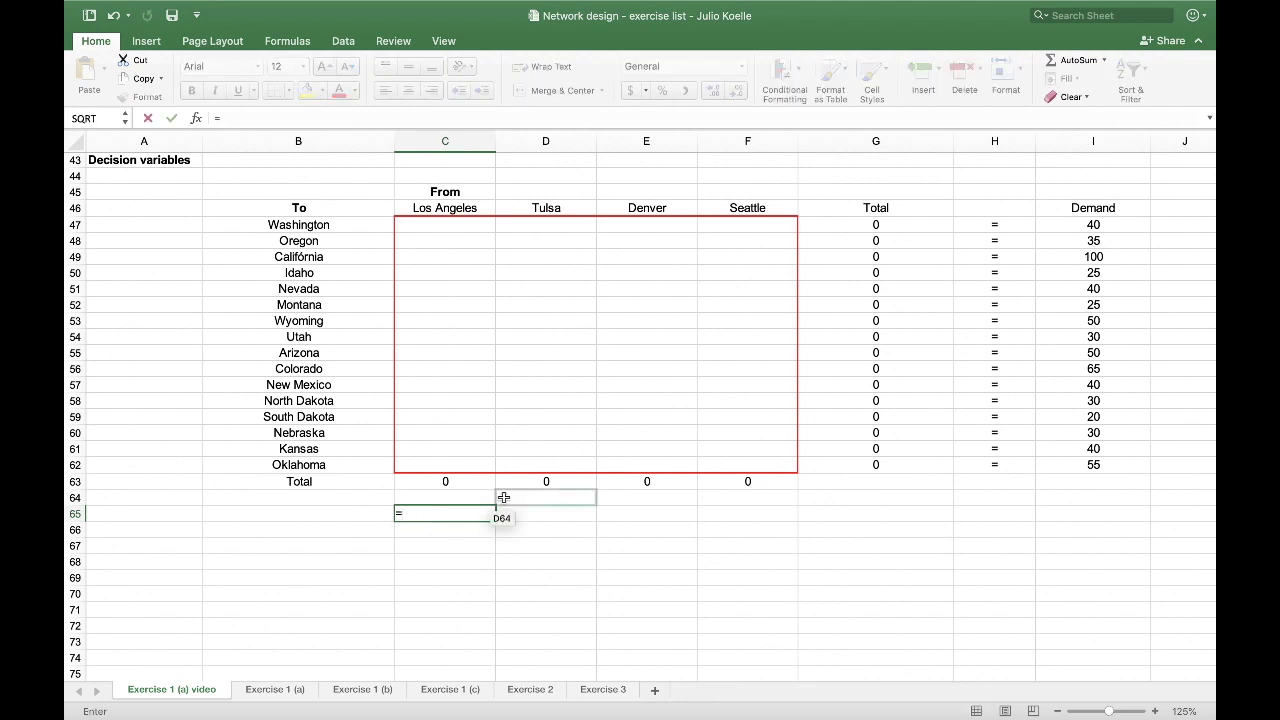
pyautogui.write('1000000')
pyautogui.press('Return')
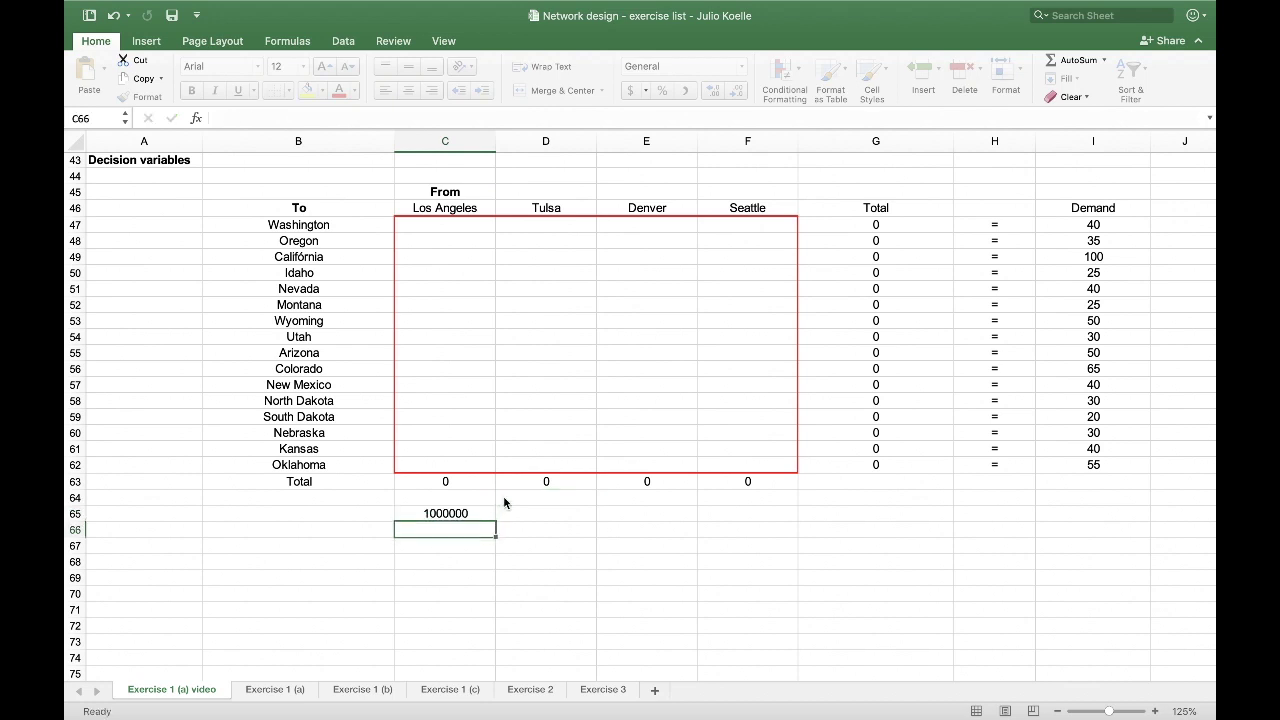
pyautogui.press('Up')
pyautogui.moveTo(496, 523); pyautogui.dragTo(772, 518)
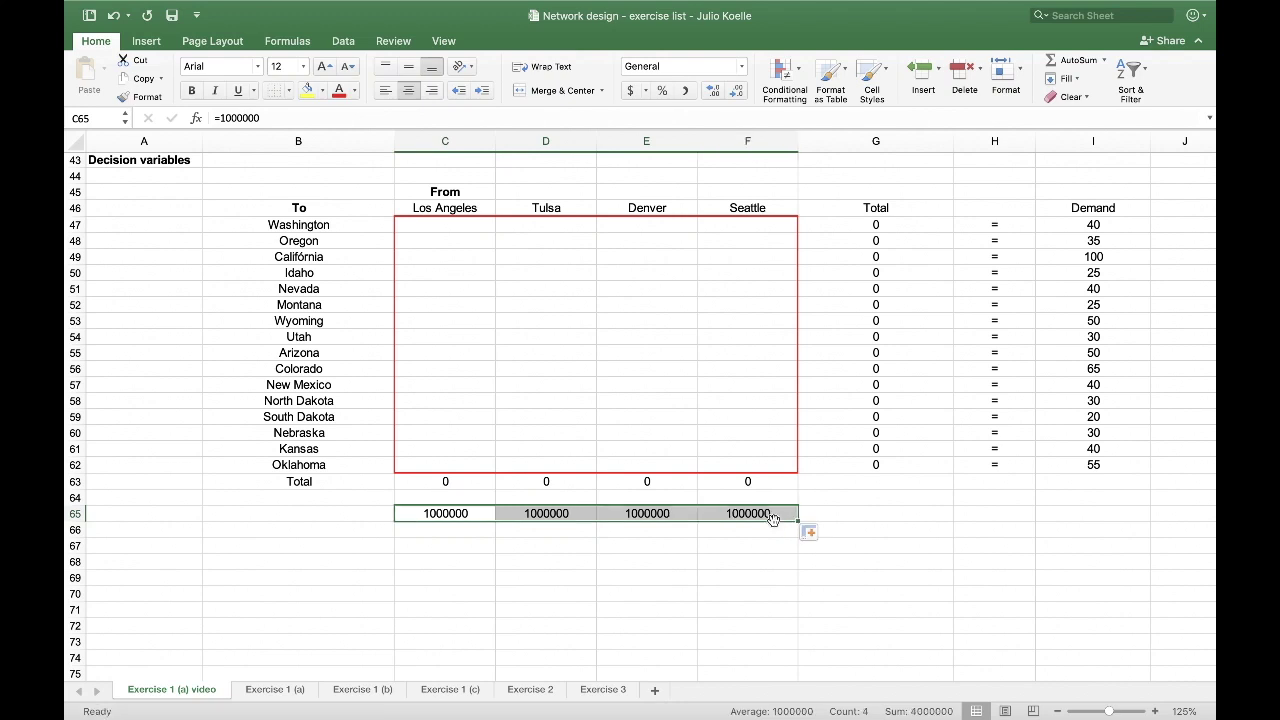
# Enter "<=" in C64 between the total and the capacity and fill it across to F64.
pyautogui.click(482, 497)
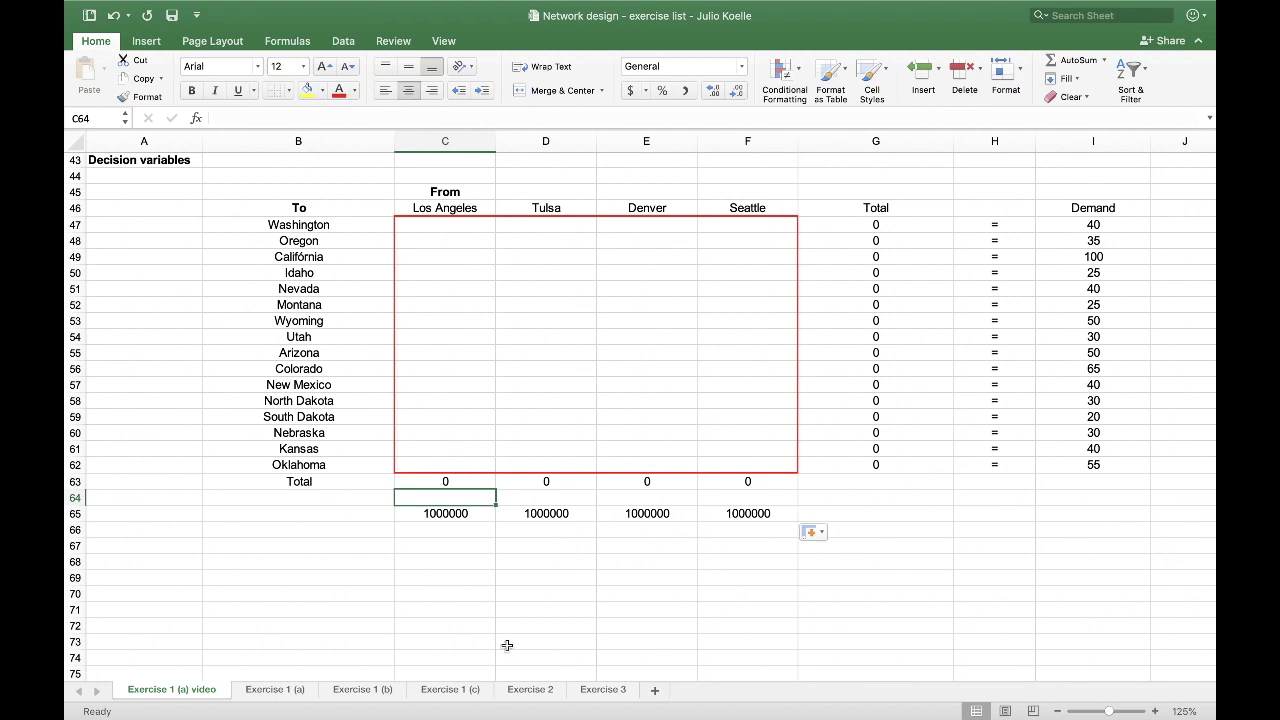
pyautogui.write('<=')
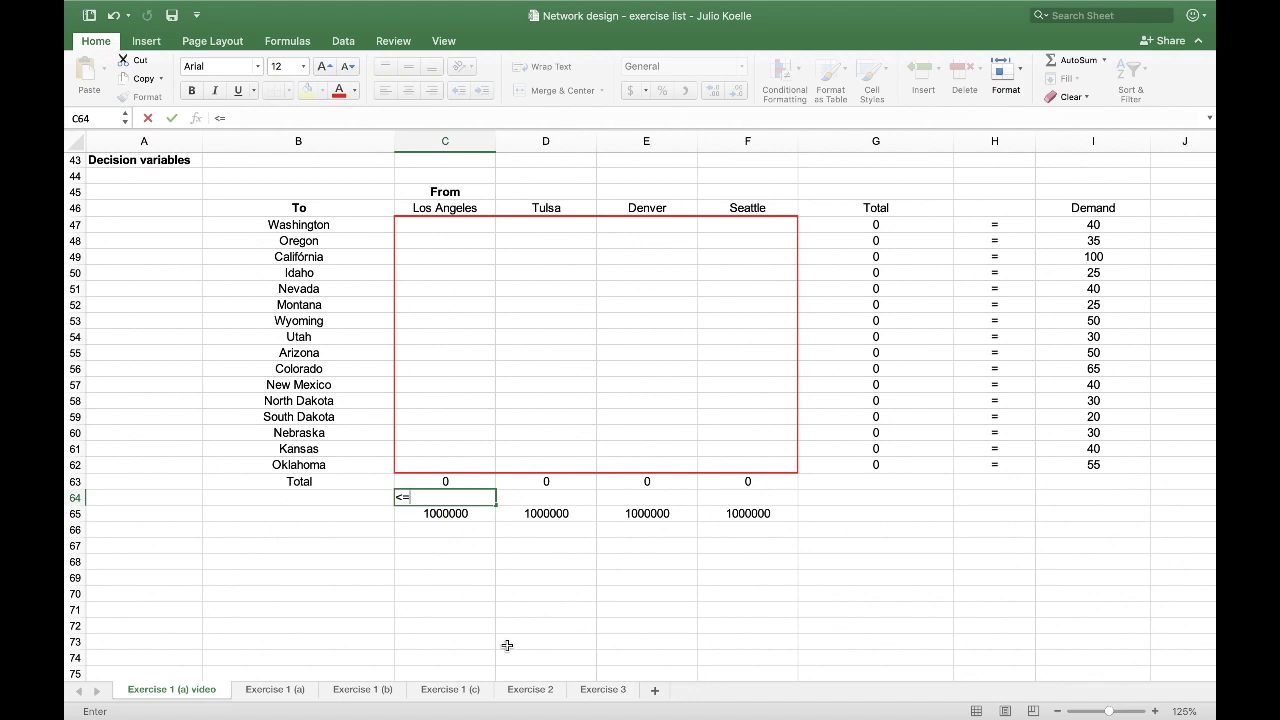
pyautogui.press('Return')
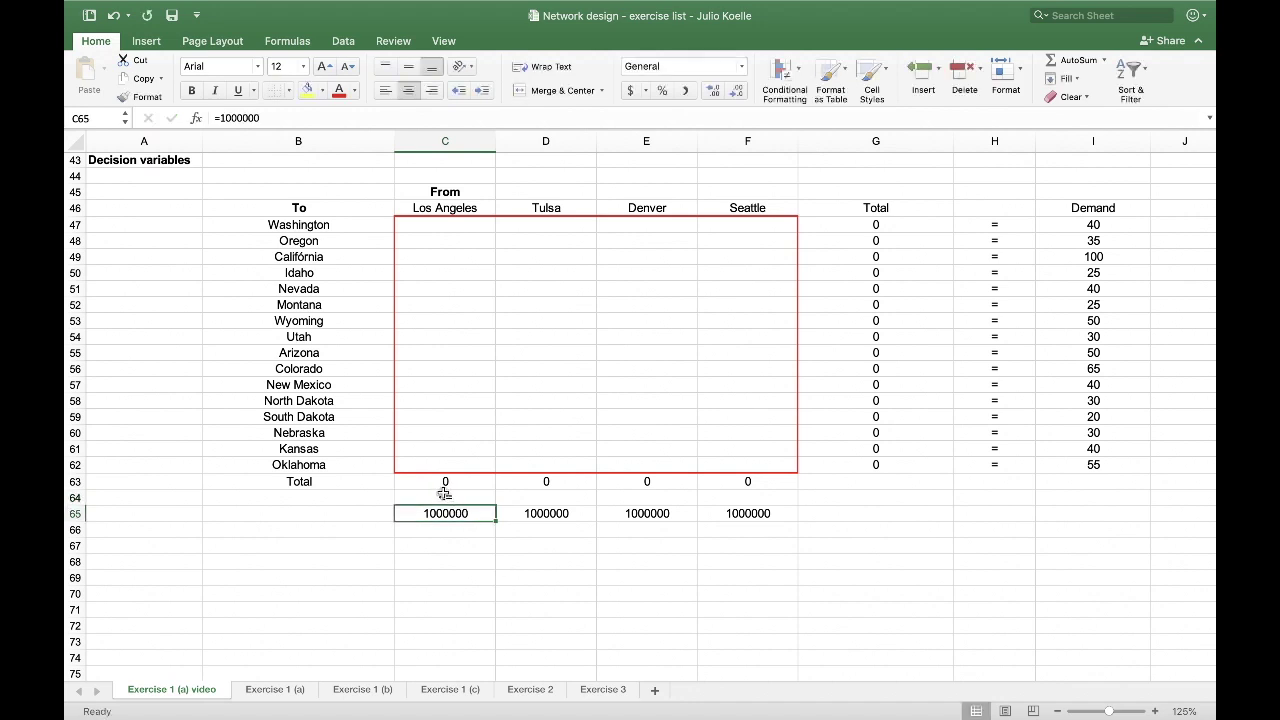
pyautogui.click(445, 496)
pyautogui.moveTo(495, 506); pyautogui.dragTo(750, 508)
# Label row 65 as "Capacity" in B65.
pyautogui.click(346, 515)
pyautogui.write('Capacity')
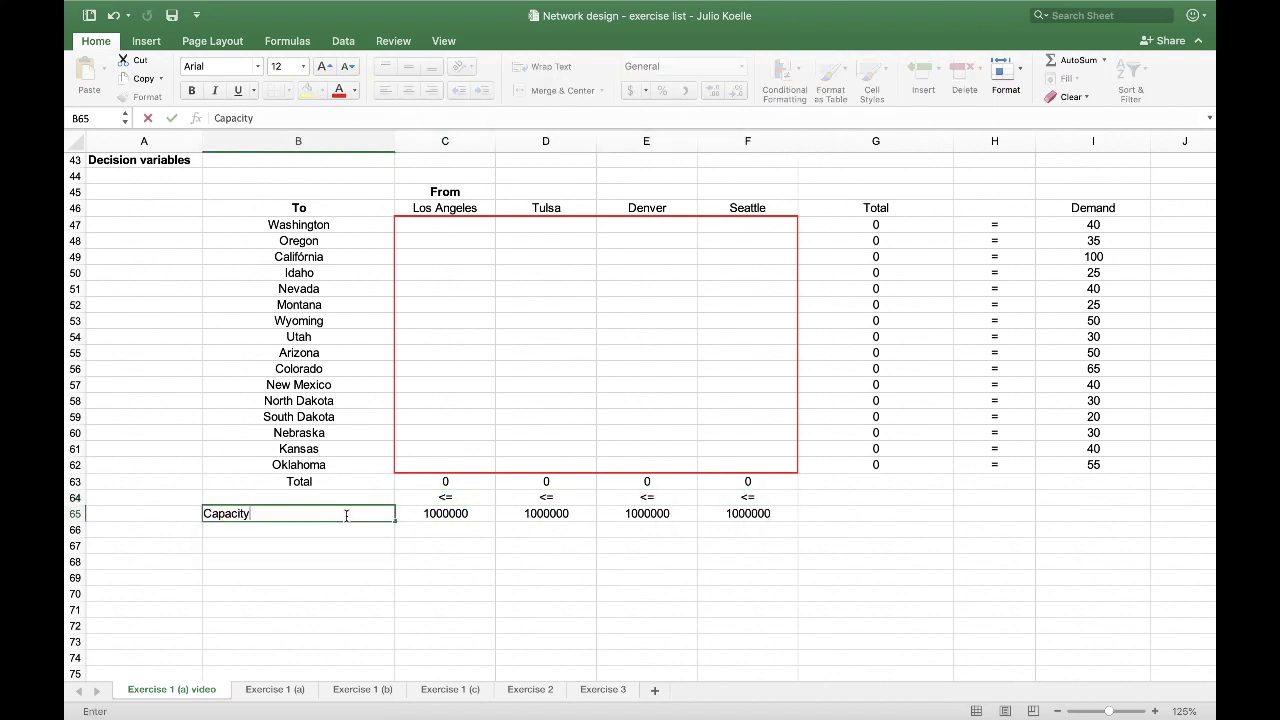
pyautogui.press('Return')
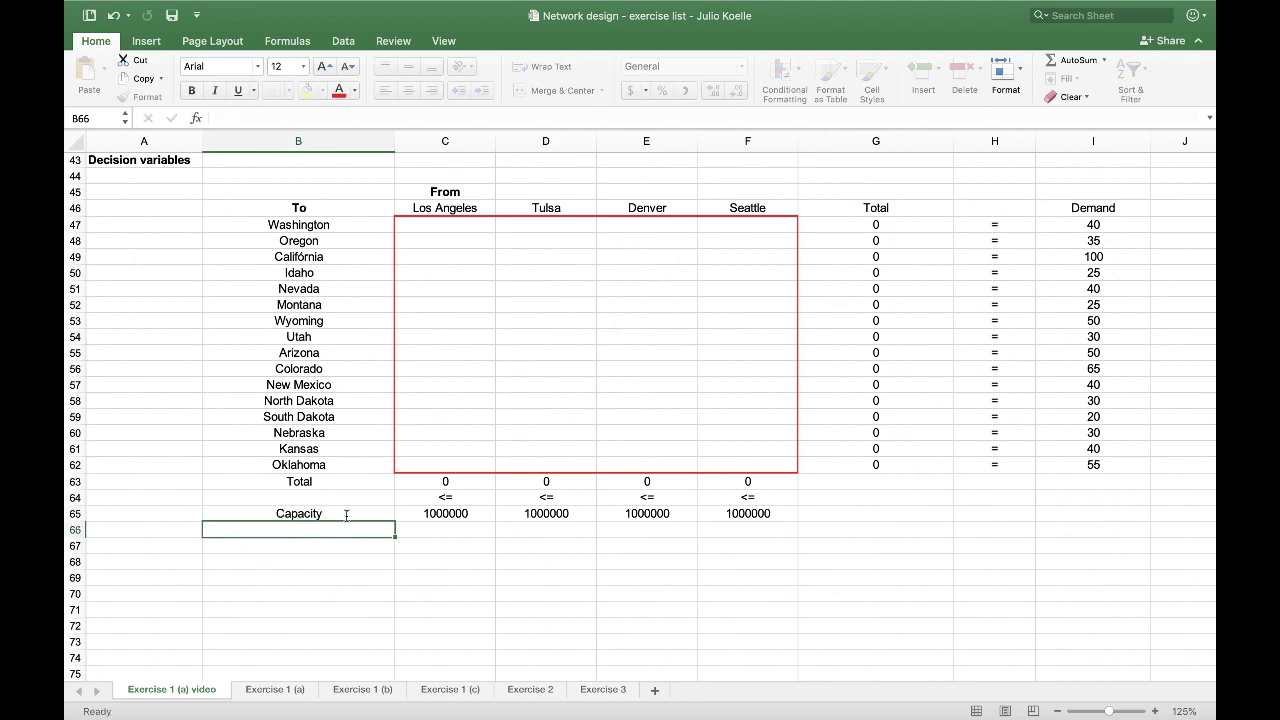
# Label row 67 as "Open?" in B67, below the capacity row.
pyautogui.scroll(3, 586, 437)
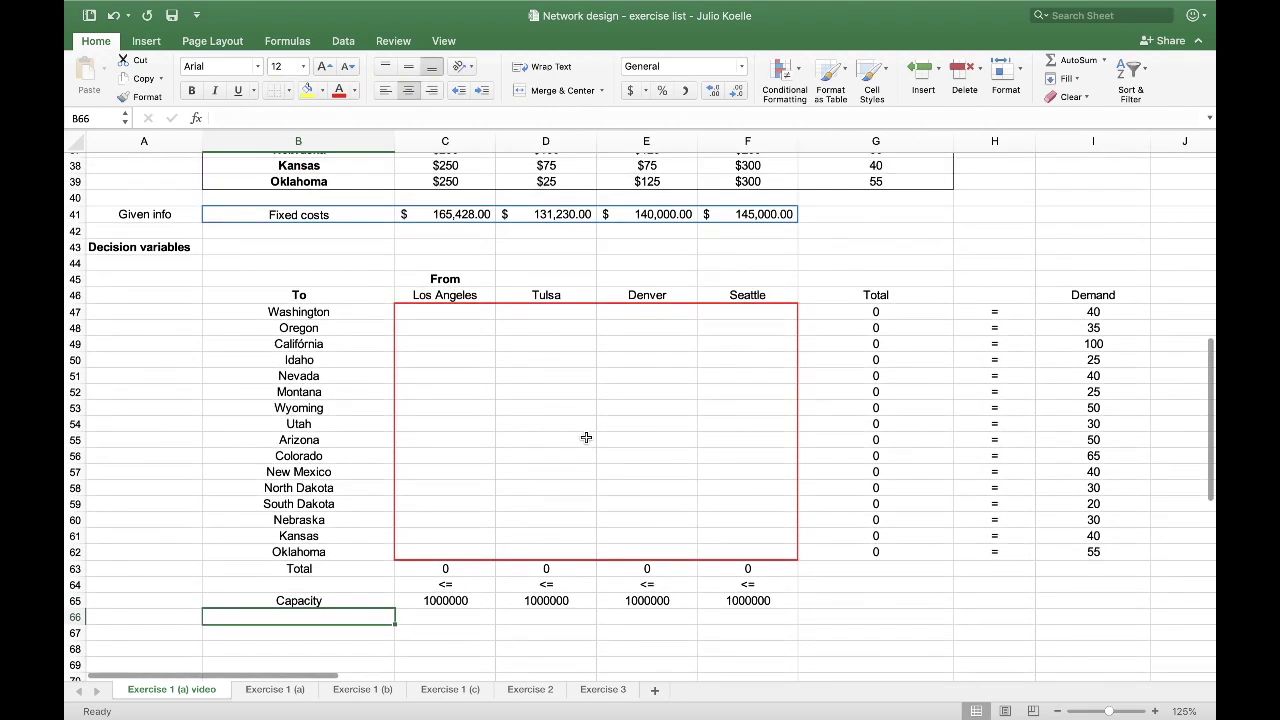
pyautogui.scroll(-6, 586, 437)
pyautogui.scroll(1, 590, 440)
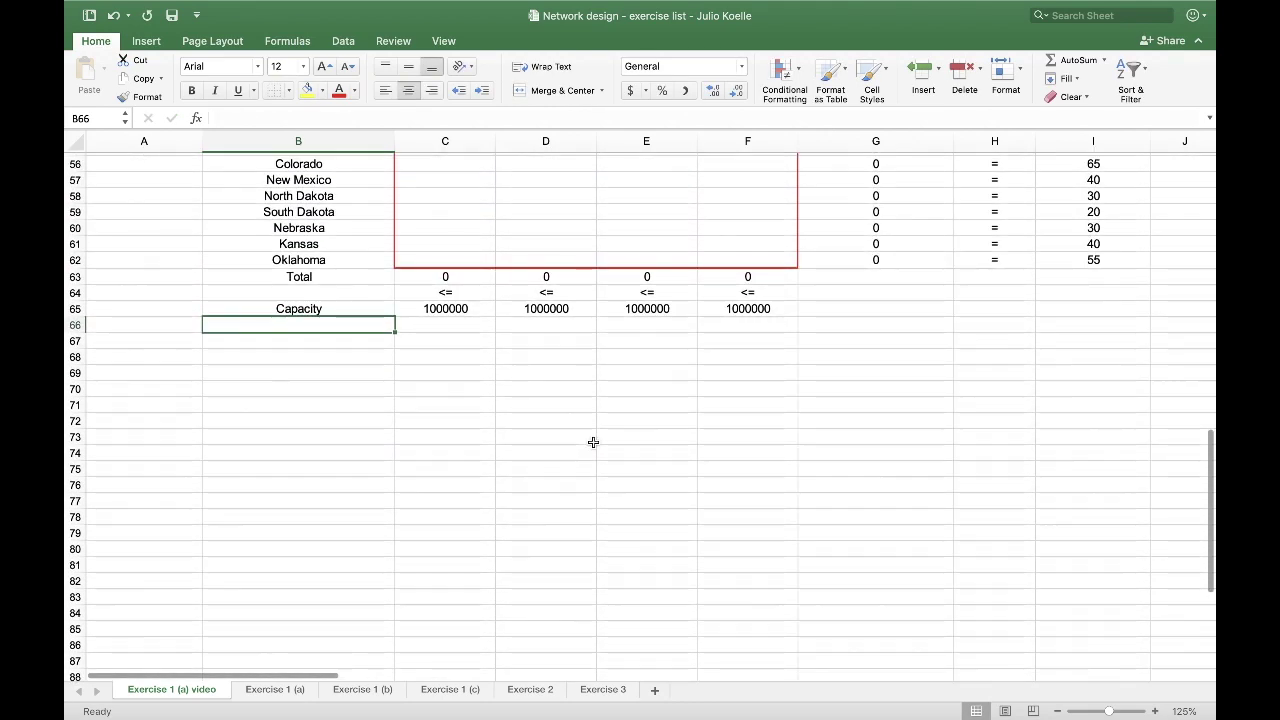
pyautogui.click(332, 343)
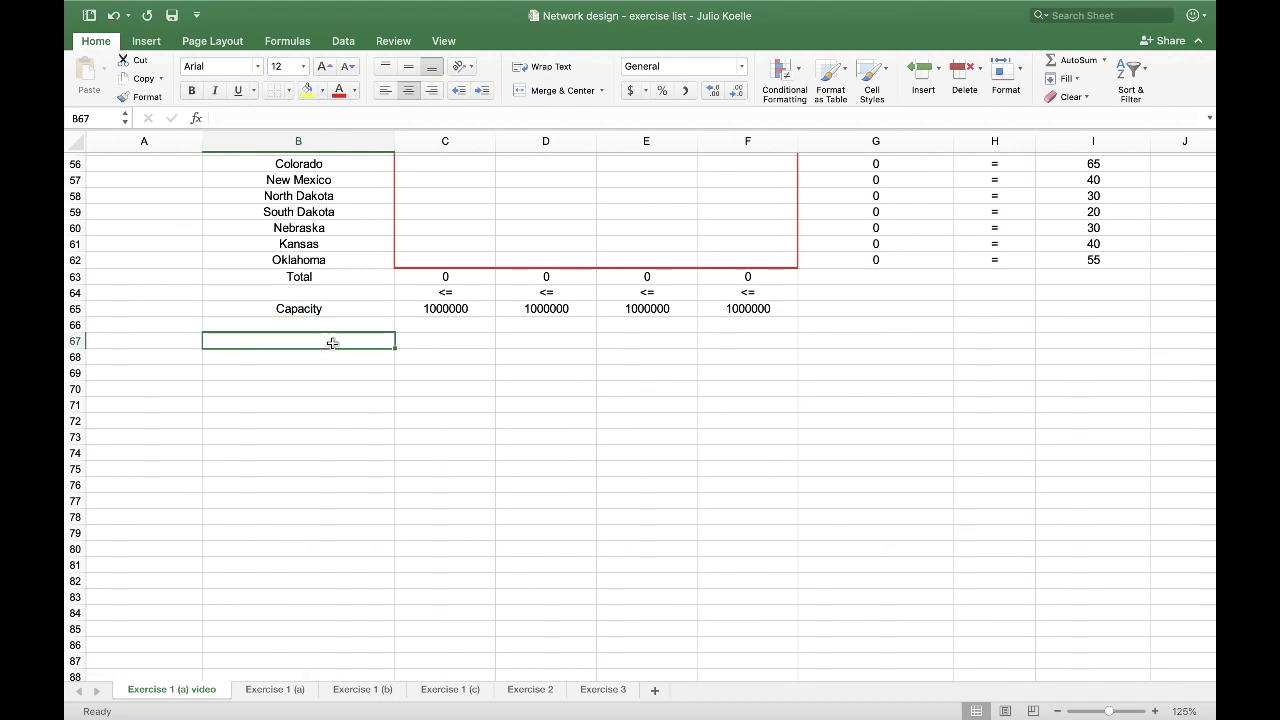
pyautogui.write('Open')
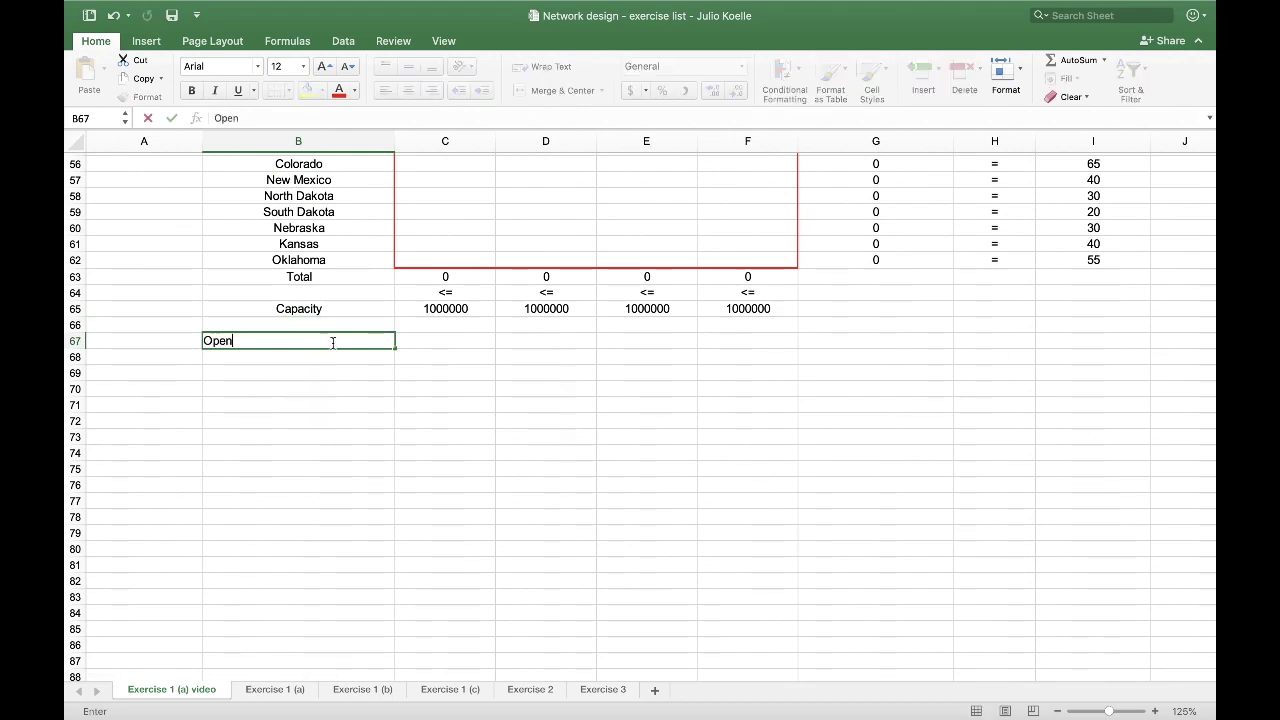
pyautogui.write('?')
pyautogui.press('Return')
# Copy the office names from C46:F46 into C67:F67 beside the "Open?" label.
pyautogui.scroll(4, 448, 405)
pyautogui.scroll(2, 448, 405)
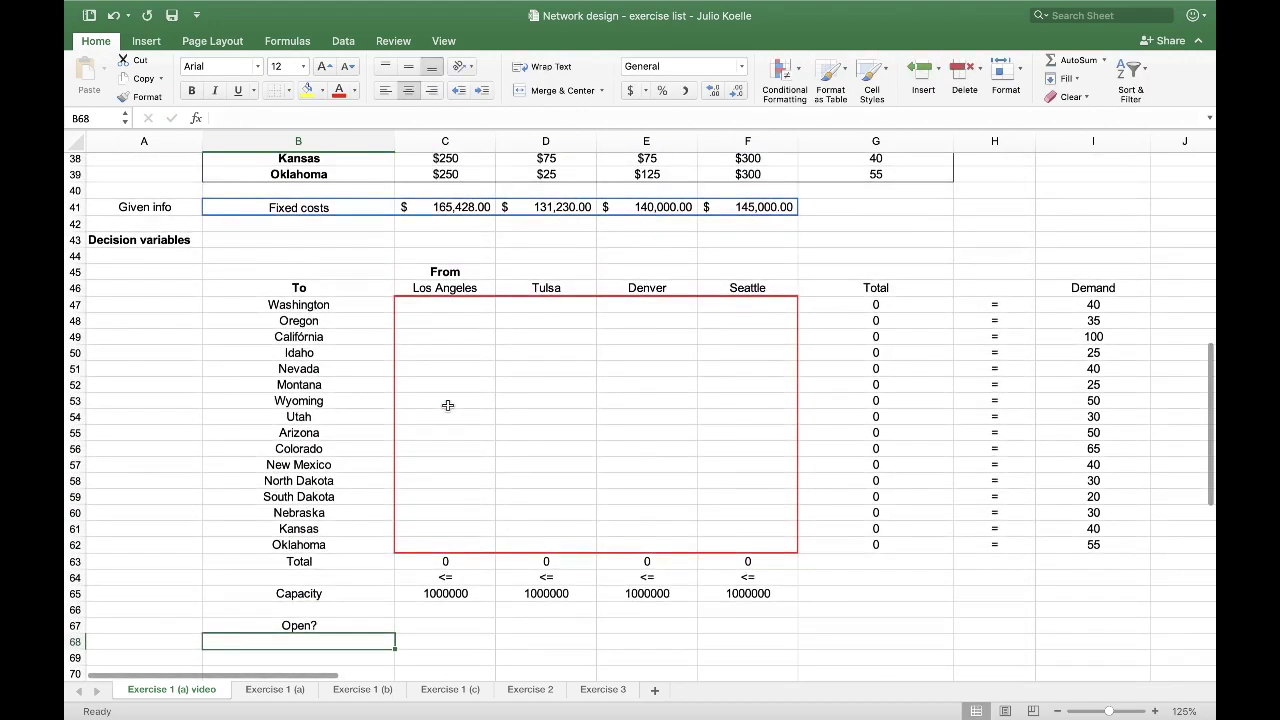
pyautogui.moveTo(449, 288); pyautogui.dragTo(748, 289)
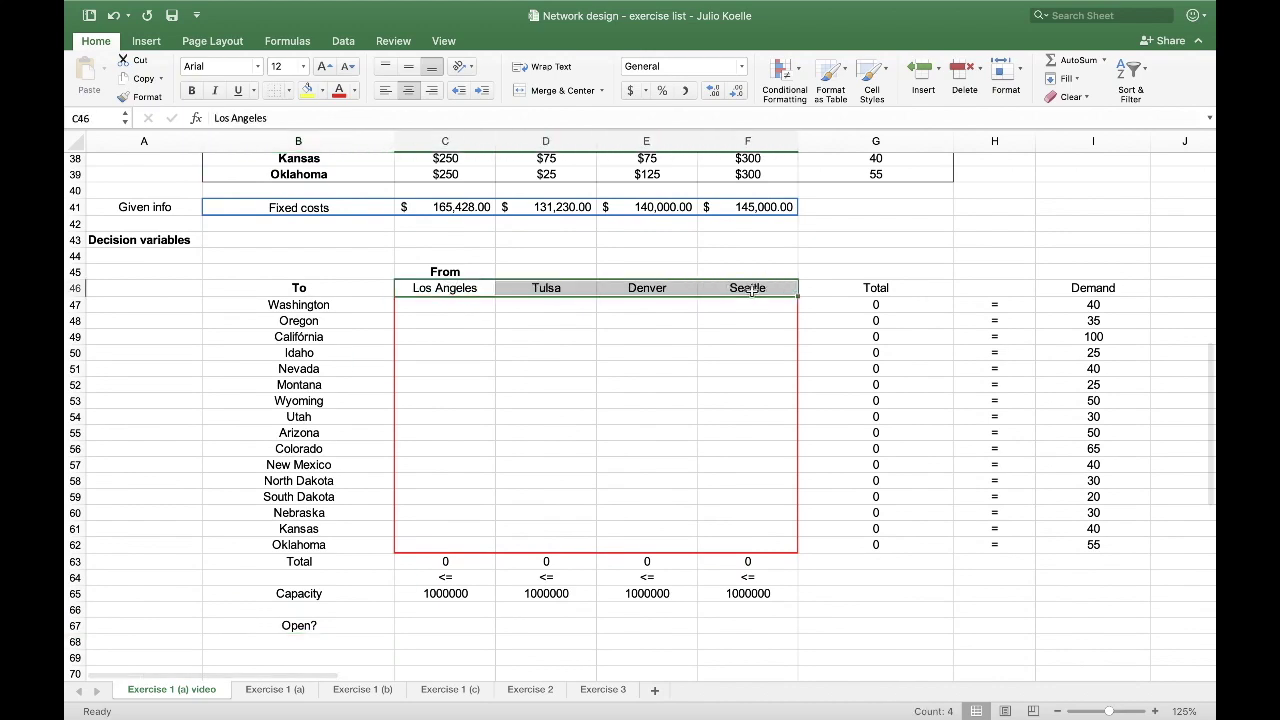
pyautogui.press('super+c')
pyautogui.scroll(-2, 752, 296)
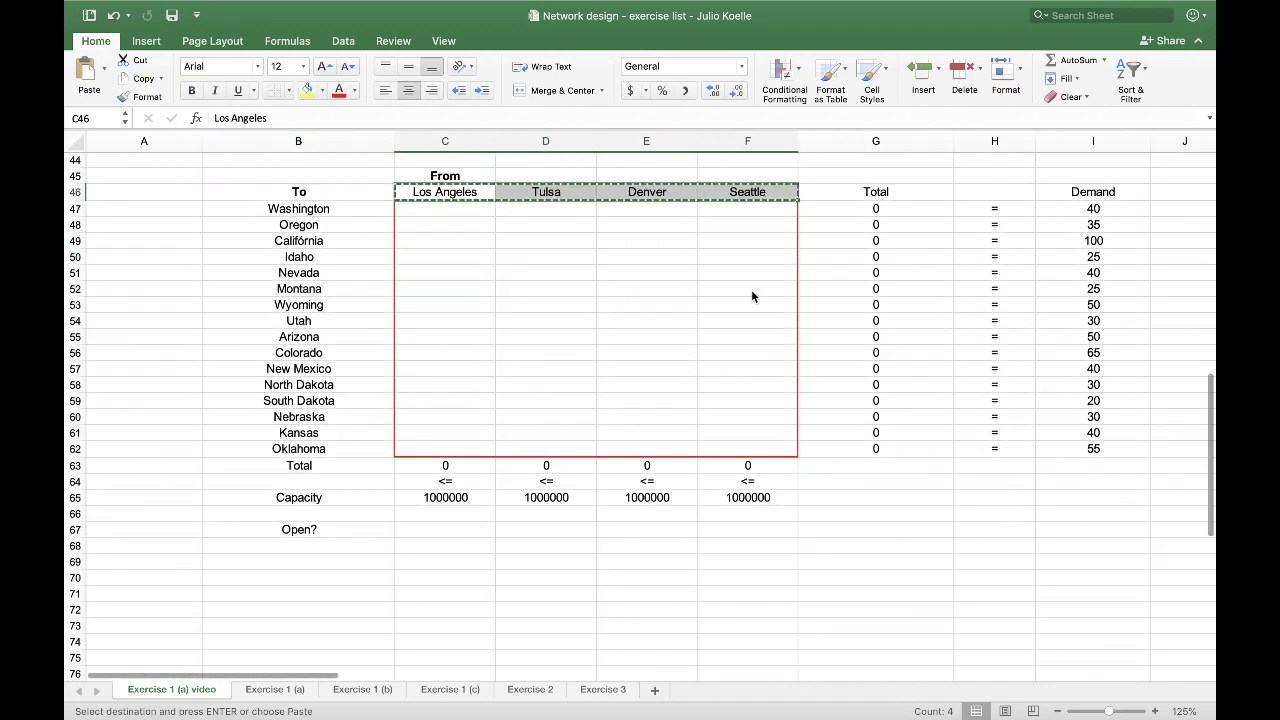
pyautogui.click(424, 529)
pyautogui.press('super+v')
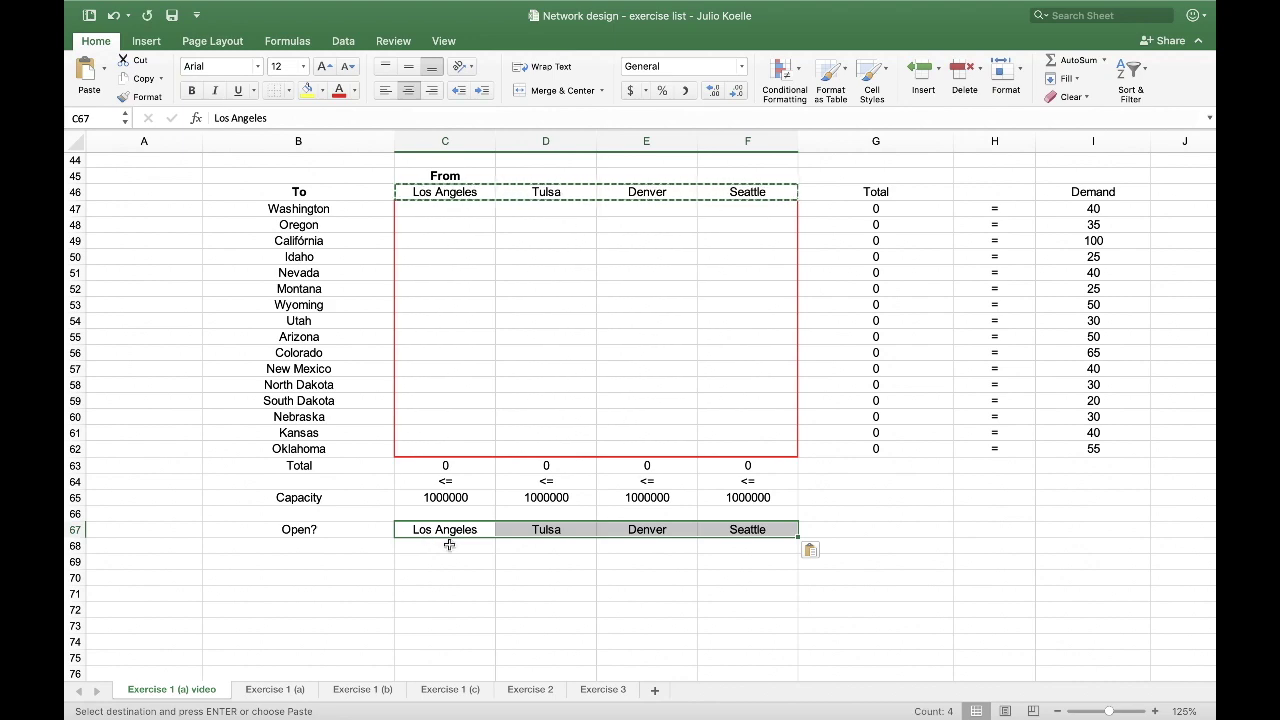
# Outline the open/closed decision cells C68:F68 with a solid red border.
pyautogui.click(449, 545)
pyautogui.scroll(-1, 449, 543)
pyautogui.moveTo(471, 497); pyautogui.dragTo(748, 498)
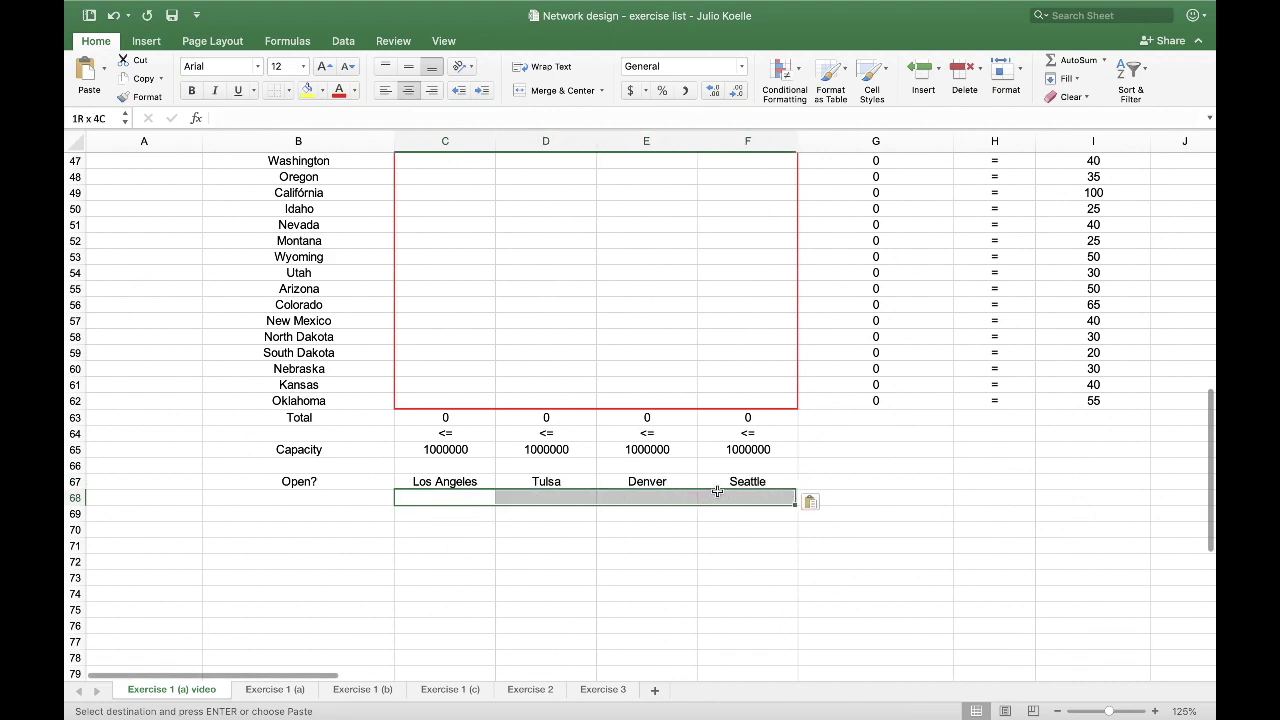
pyautogui.click(288, 91)
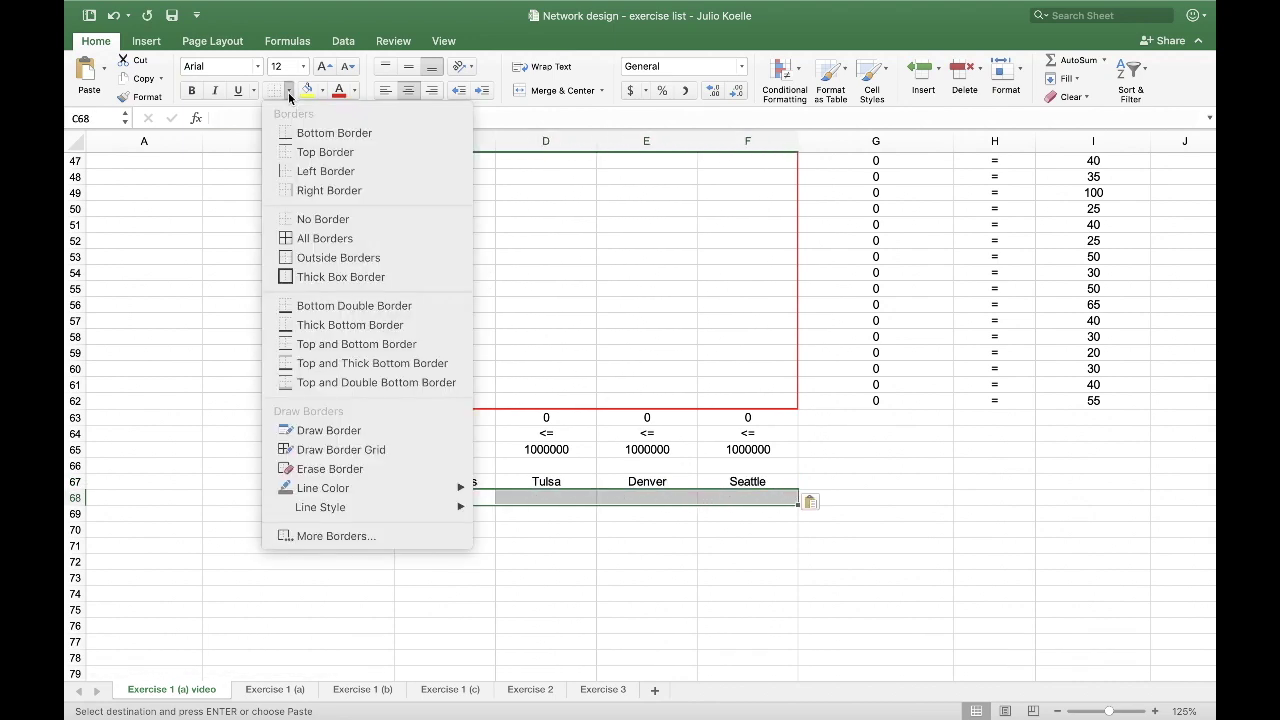
pyautogui.click(335, 536)
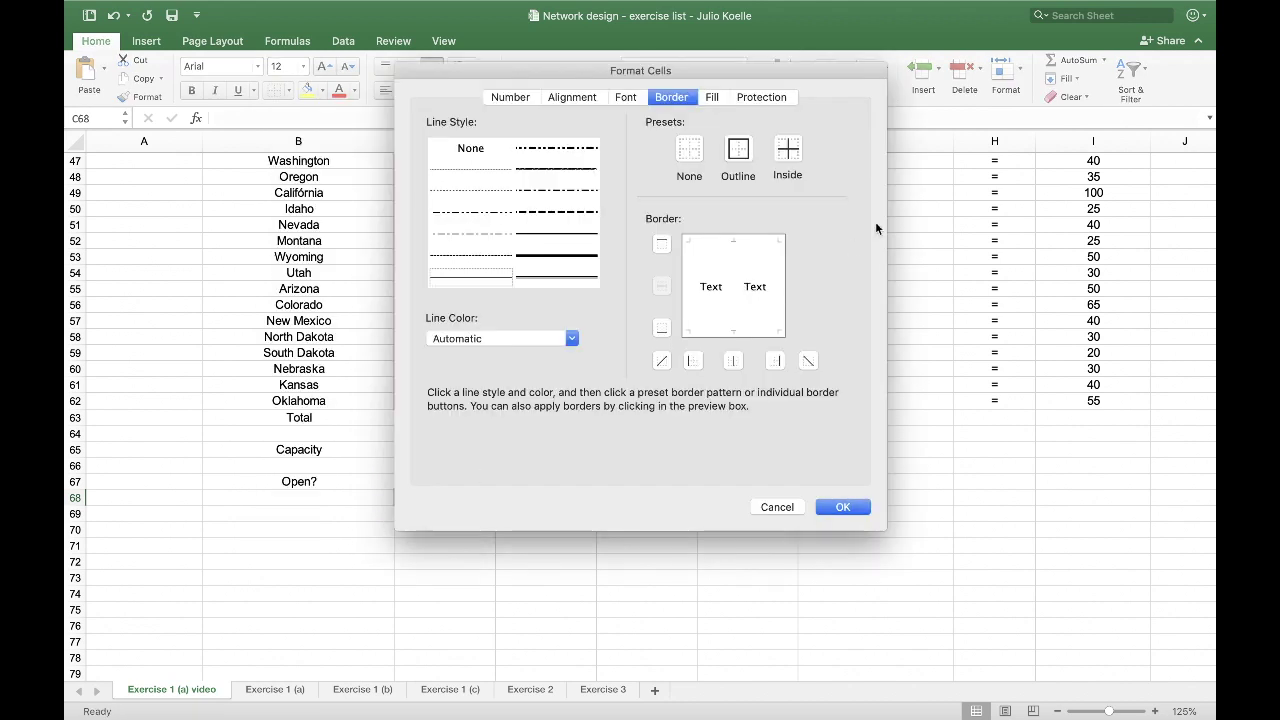
pyautogui.click(560, 236)
pyautogui.click(538, 338)
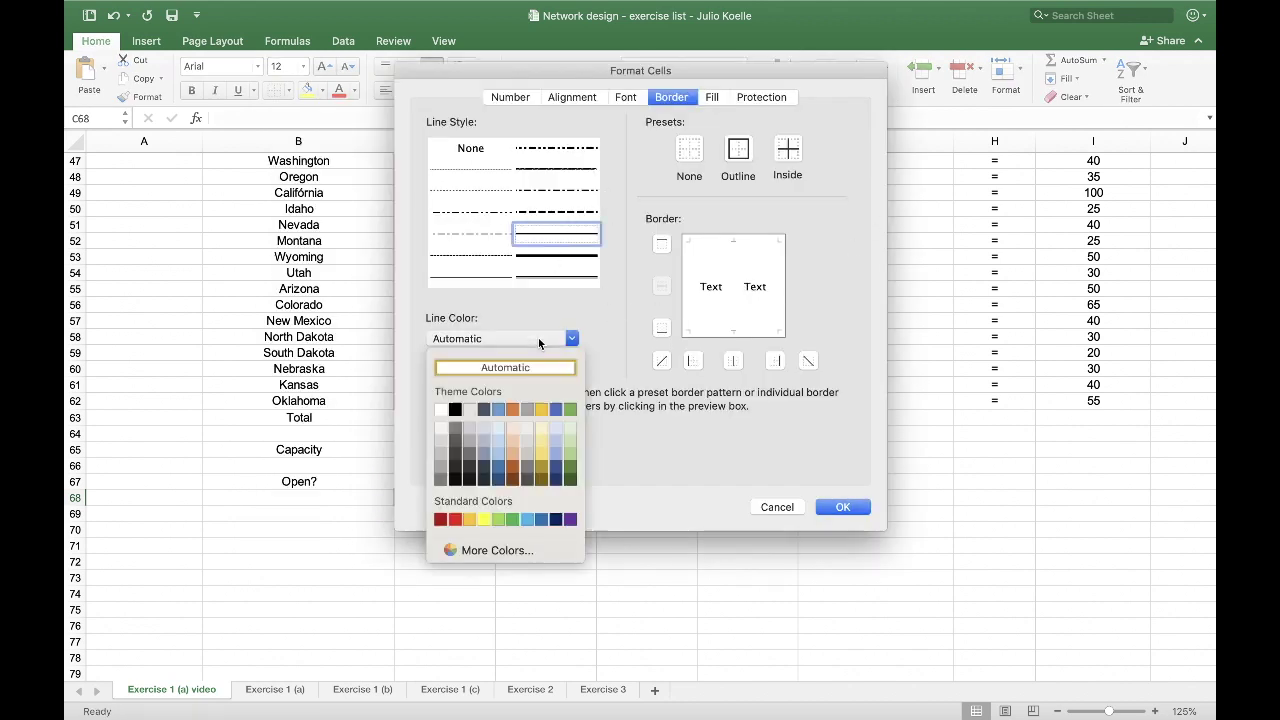
pyautogui.click(455, 519)
pyautogui.click(739, 149)
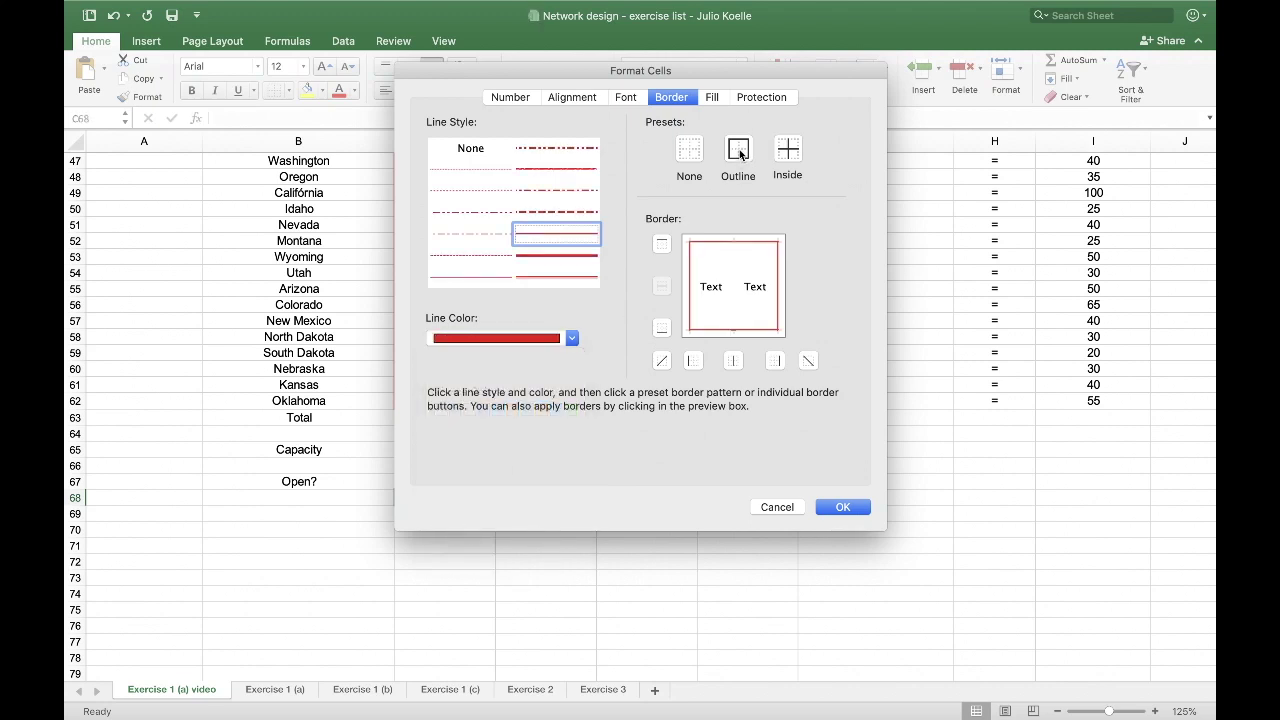
pyautogui.click(859, 513)
pyautogui.click(580, 579)
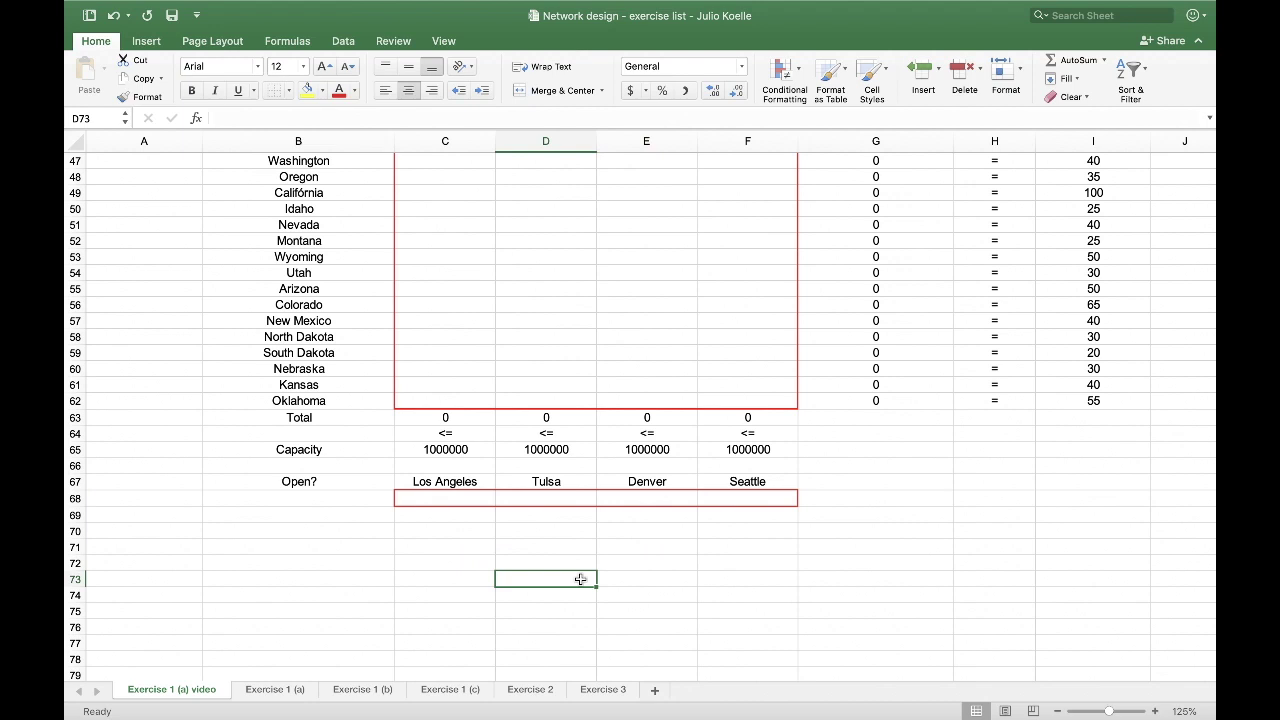
# Enter the heading "Constraint" in A70 and make it bold.
pyautogui.scroll(-1, 580, 579)
pyautogui.click(174, 513)
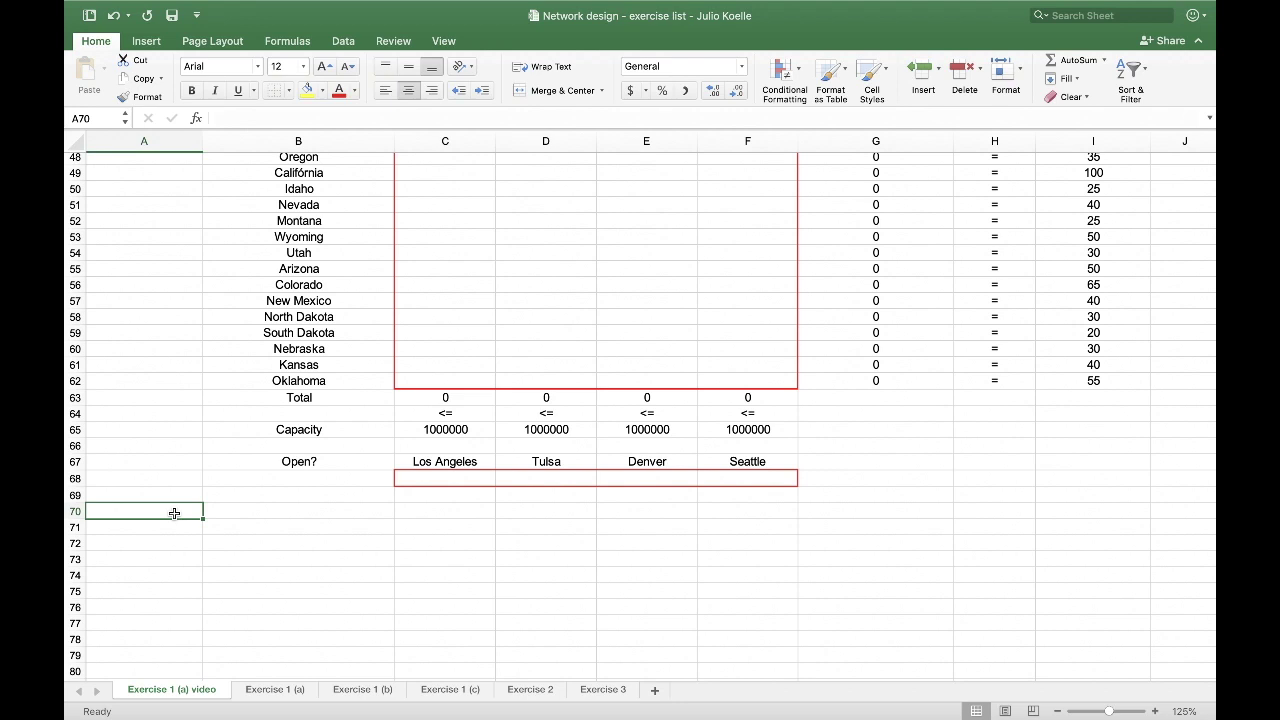
pyautogui.click(445, 430)
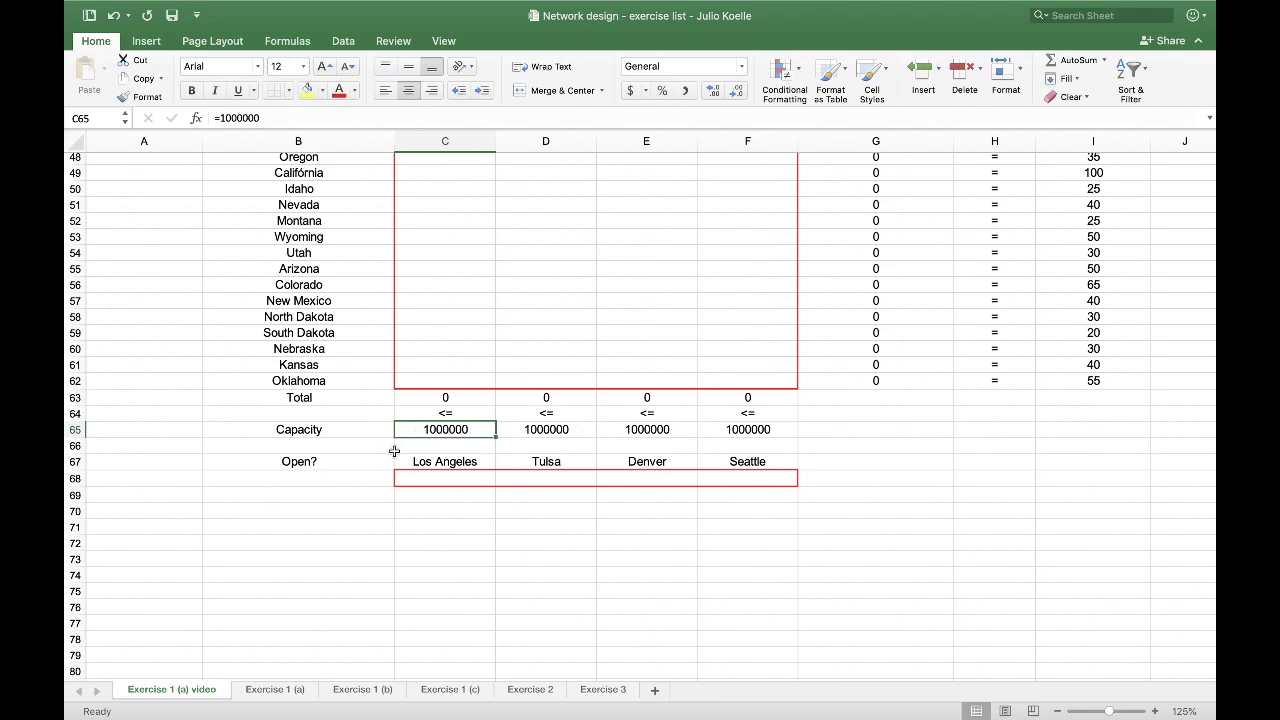
pyautogui.click(148, 513)
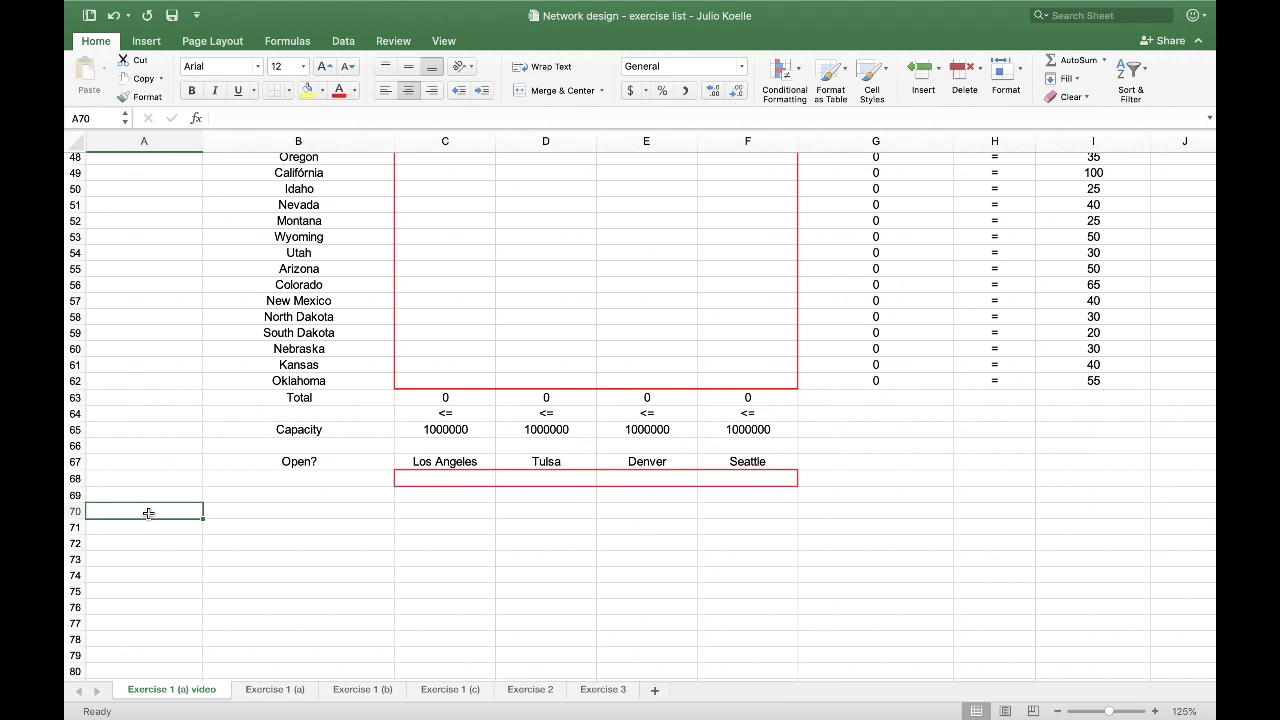
pyautogui.click(463, 430)
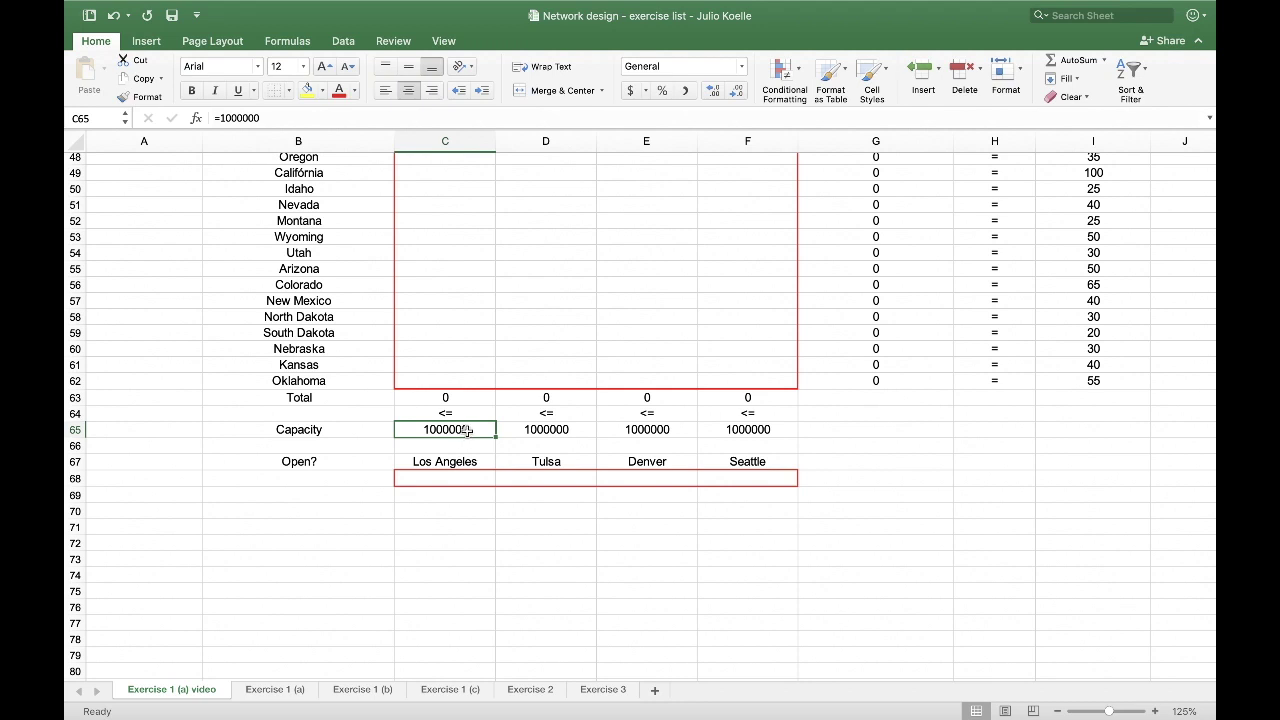
pyautogui.click(170, 510)
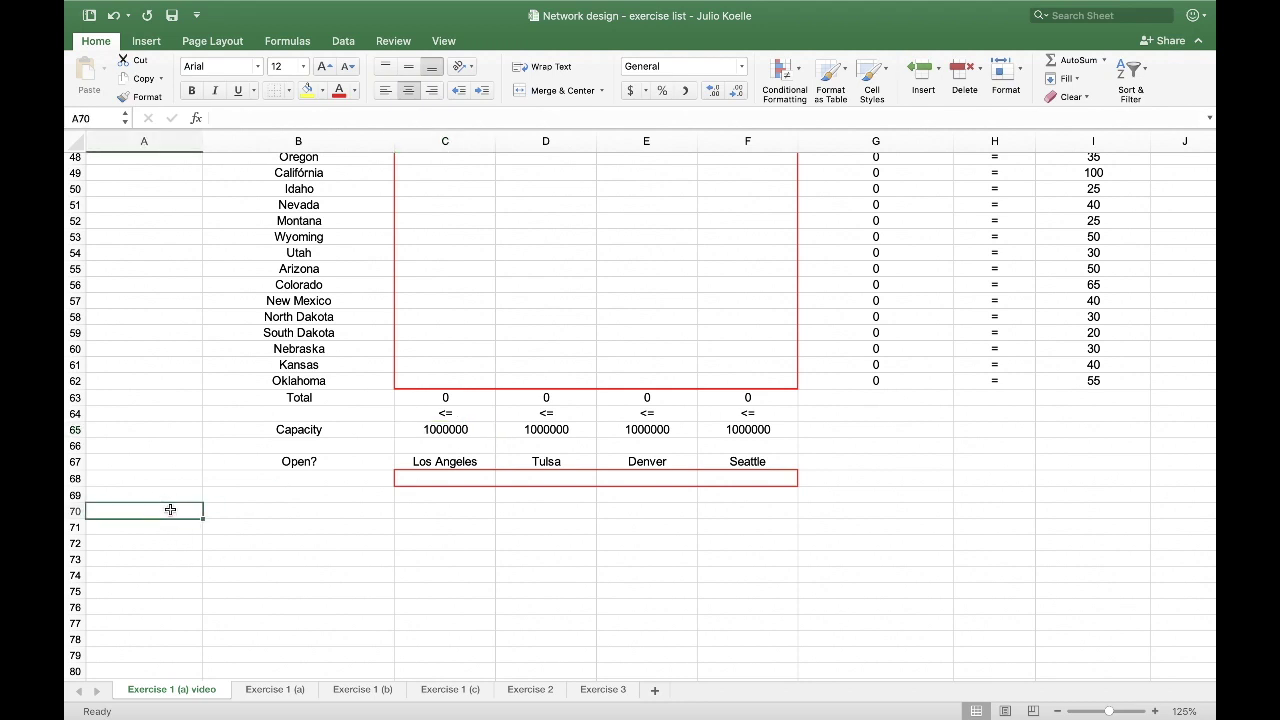
pyautogui.write('Constraint')
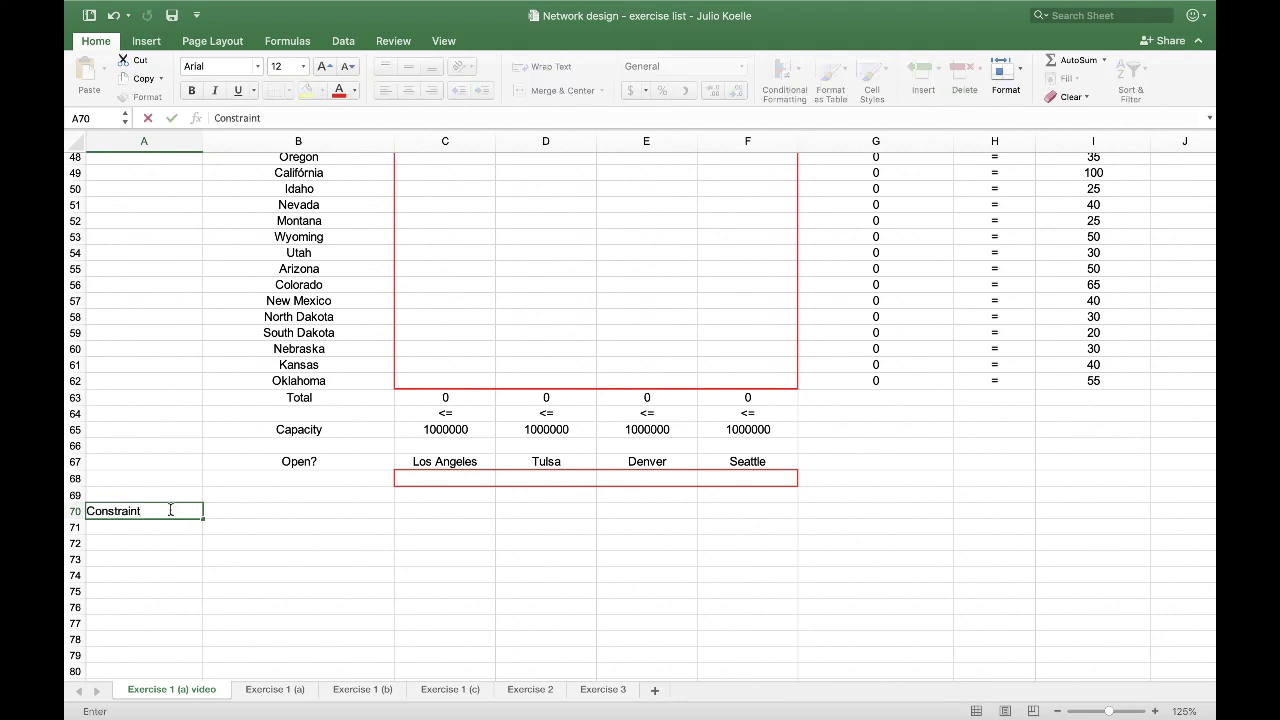
pyautogui.hotkey('ctrl', 'Return')
pyautogui.click(191, 90)
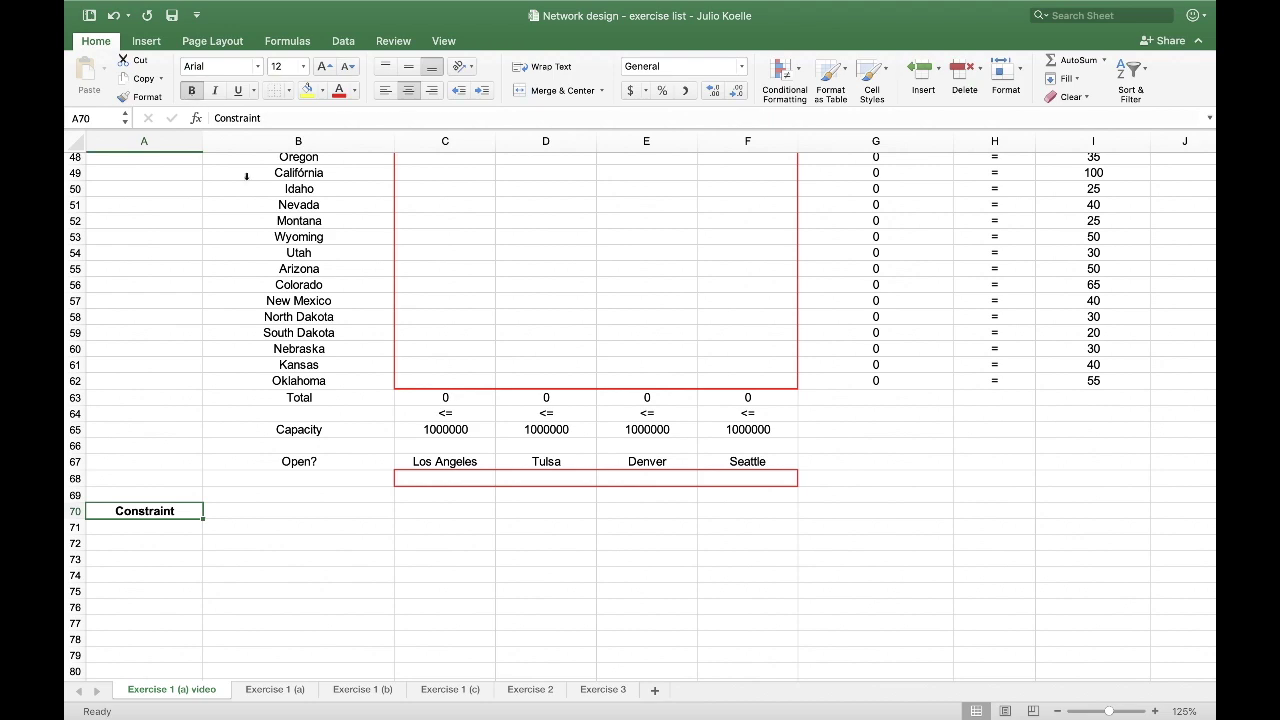
# Label row 71 as "Total" in B71 under the Constraint heading.
pyautogui.click(335, 512)
pyautogui.scroll(-3, 335, 480)
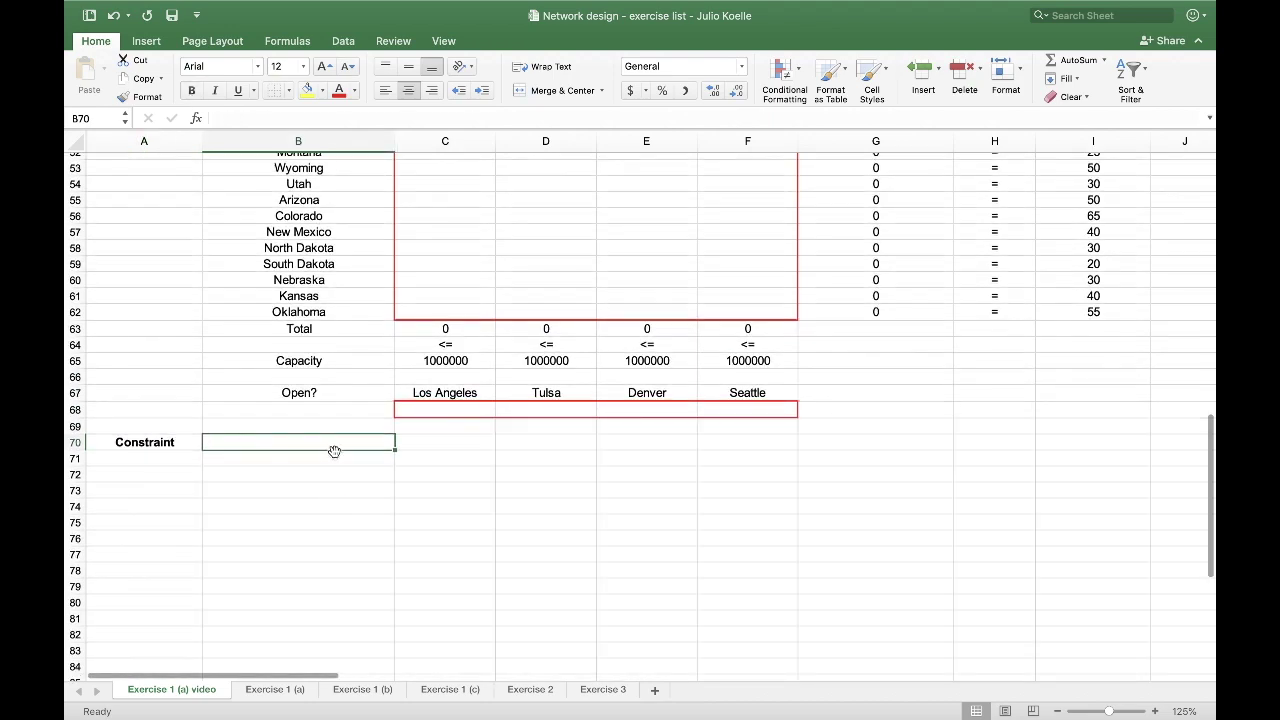
pyautogui.click(334, 458)
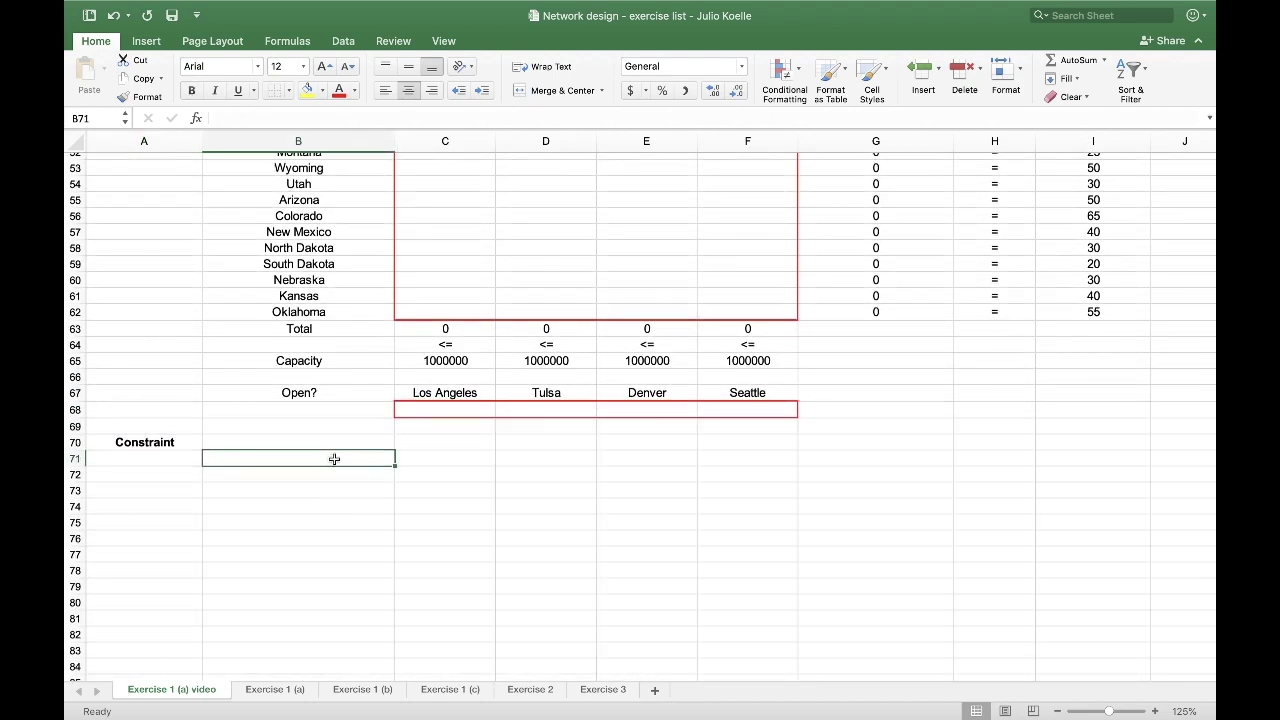
pyautogui.write('Total')
pyautogui.press('Tab')
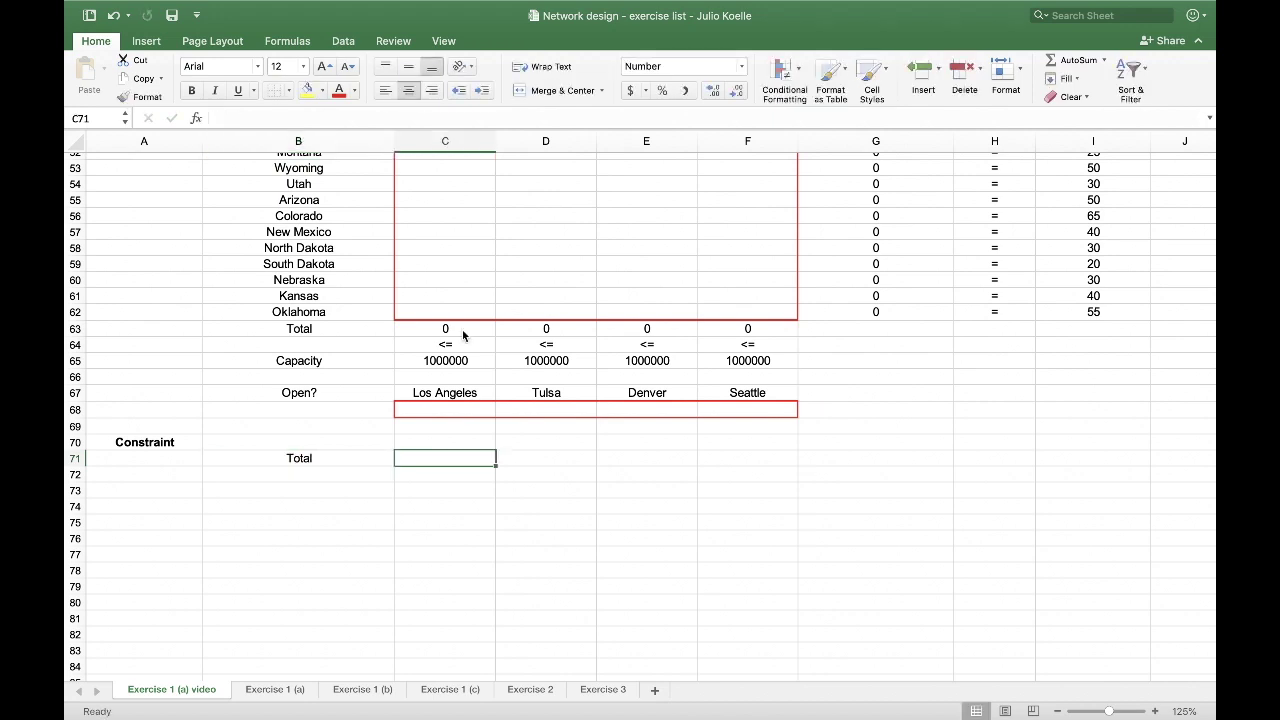
# Enter =C63 in C71 to link the Los Angeles total and fill it across to F71 for the other offices.
pyautogui.write('=')
pyautogui.click(455, 330)
pyautogui.press('Return')
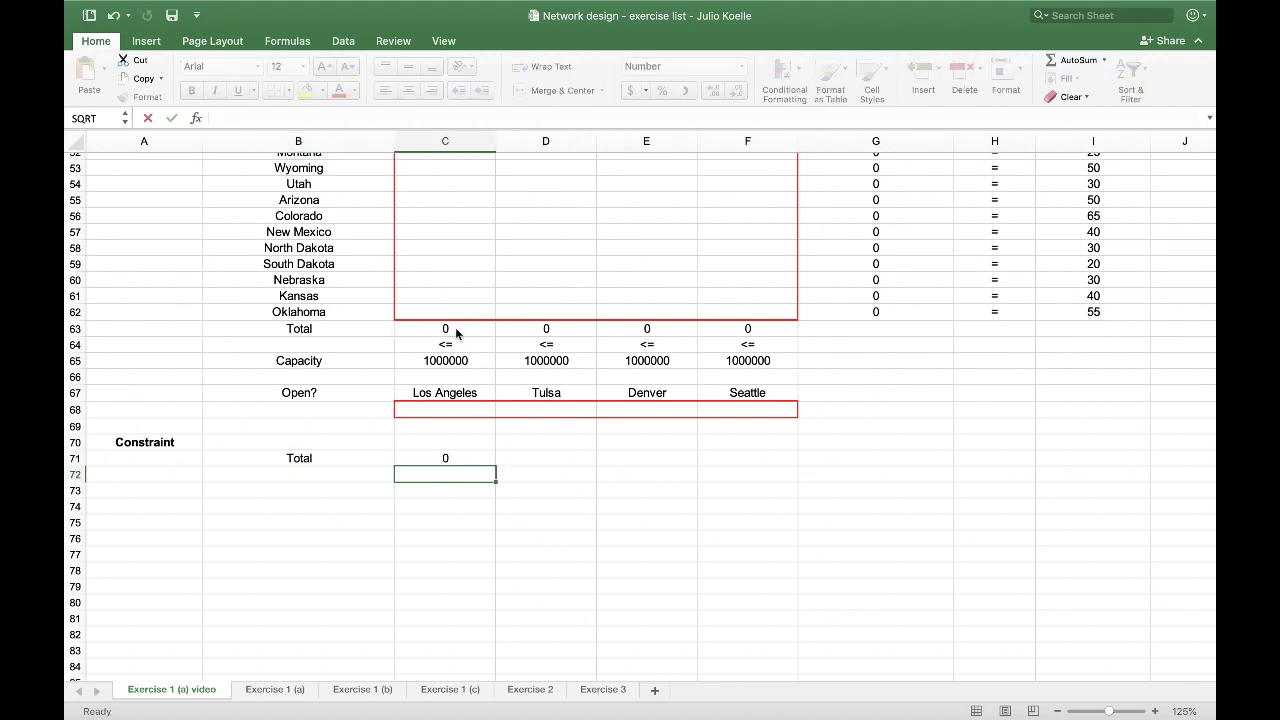
pyautogui.click(465, 460)
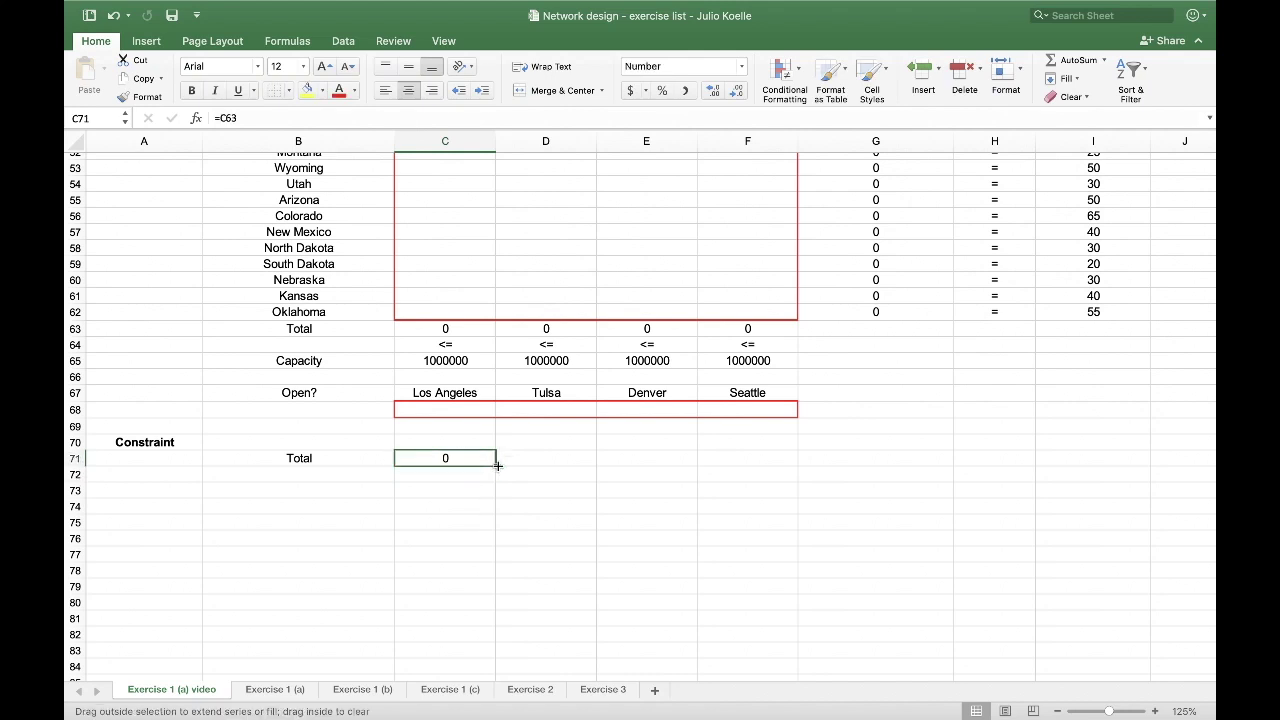
pyautogui.moveTo(497, 465); pyautogui.dragTo(751, 466)
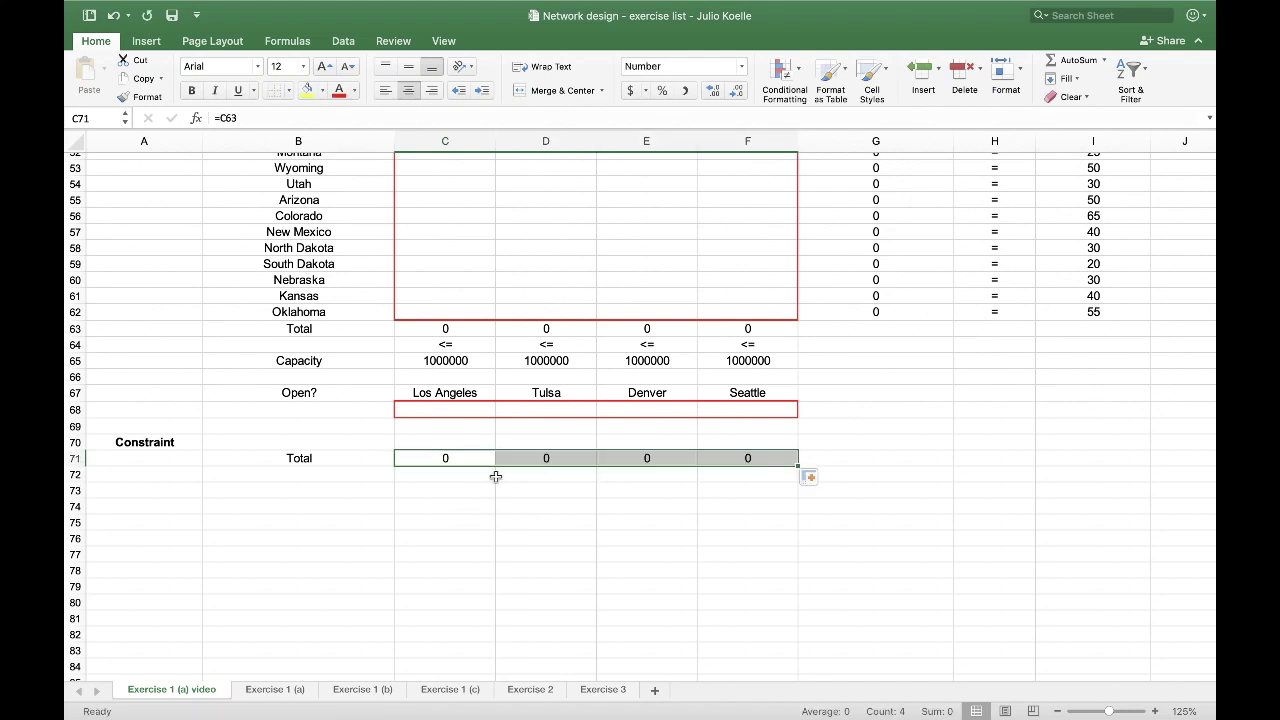
# Label row 73 as "Capacity" in B73.
pyautogui.click(324, 489)
pyautogui.write('Capacity')
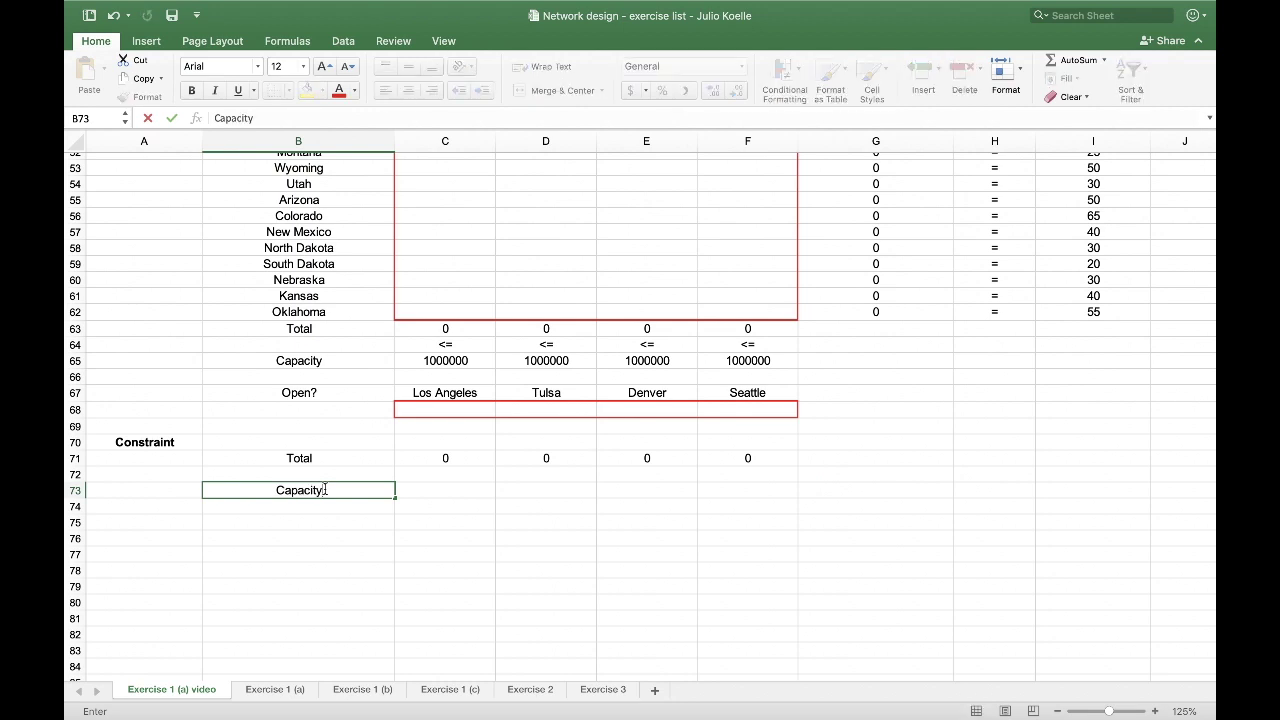
pyautogui.press('Tab')
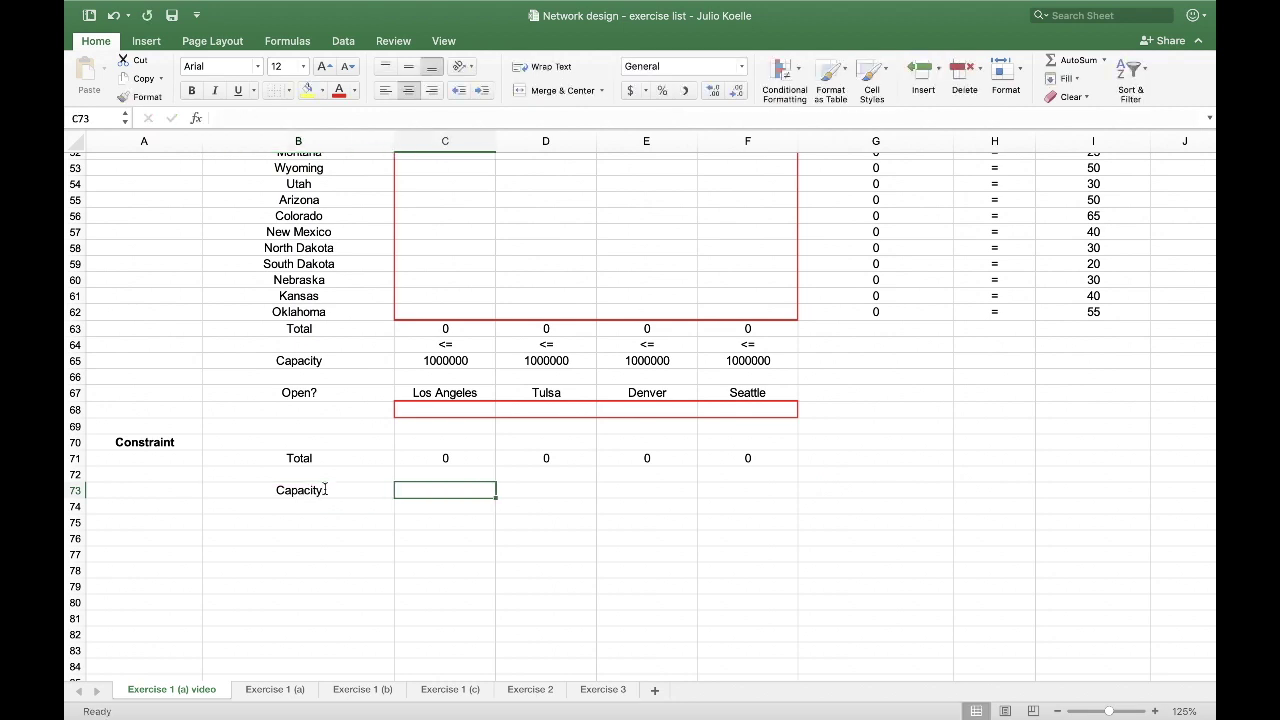
# Enter =C65*C68 in C73 to multiply capacity by the open decision and fill it across to F73.
pyautogui.write('=')
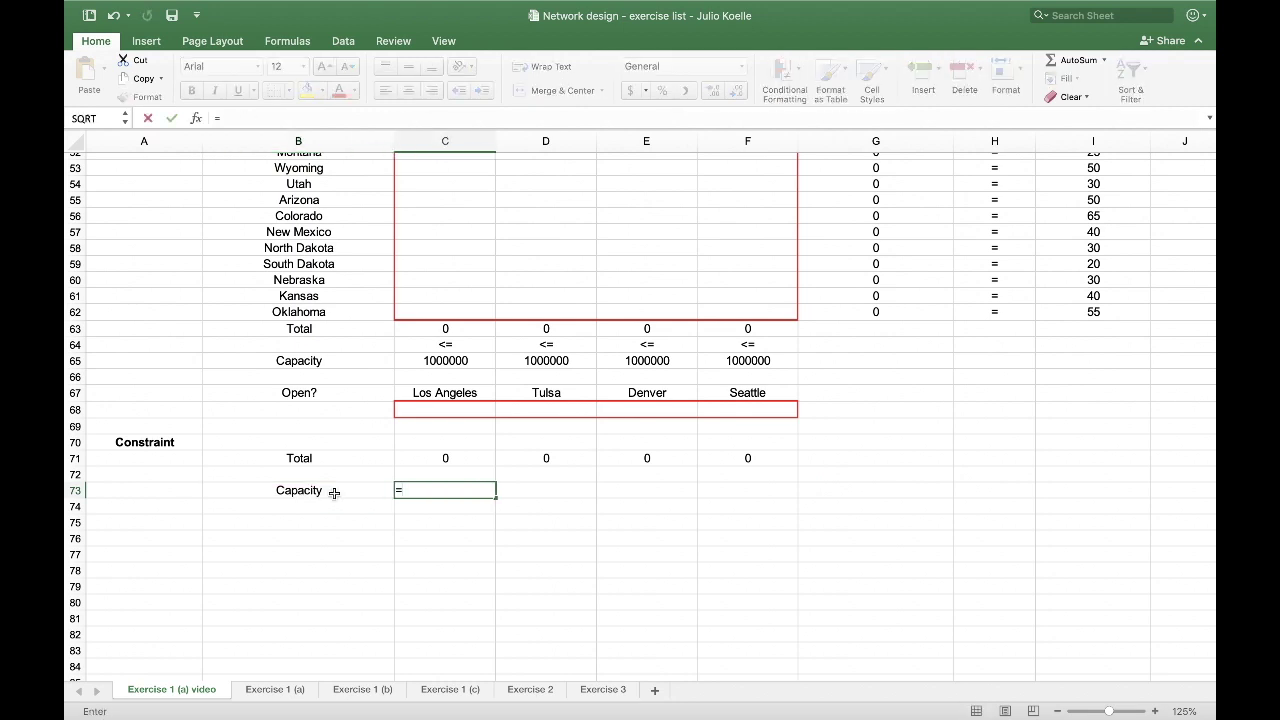
pyautogui.click(438, 364)
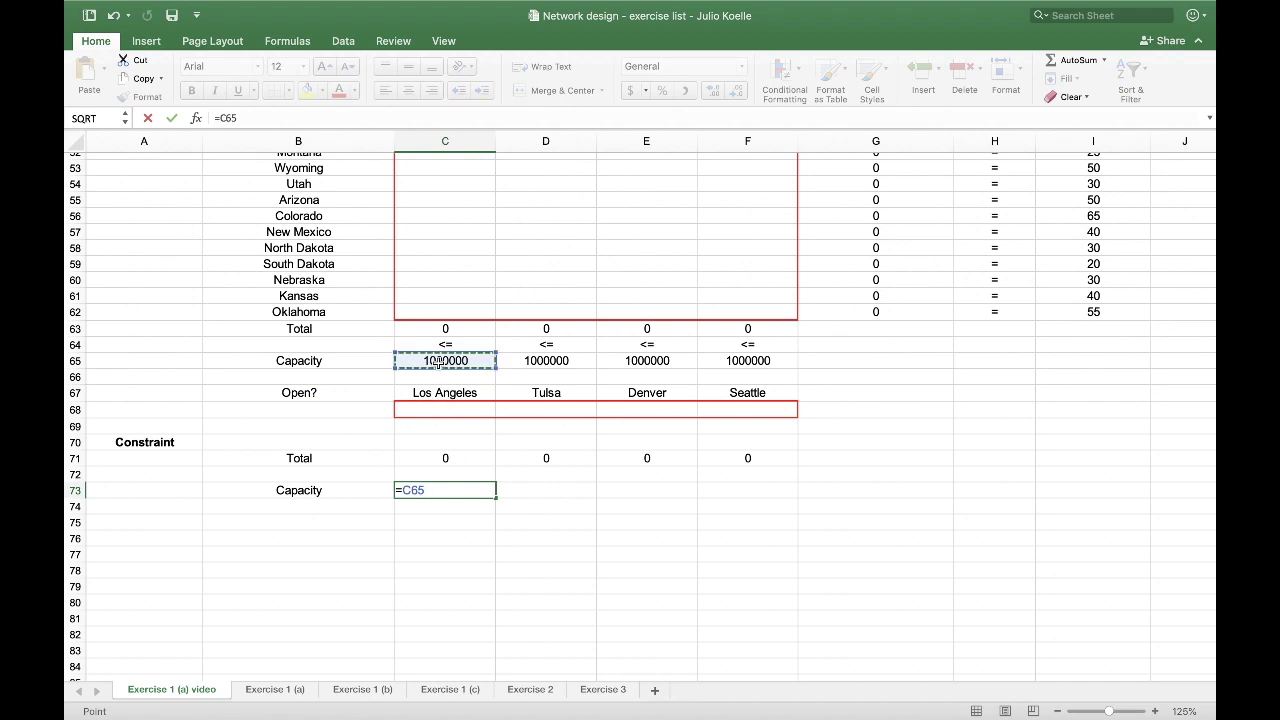
pyautogui.write('*')
pyautogui.click(442, 409)
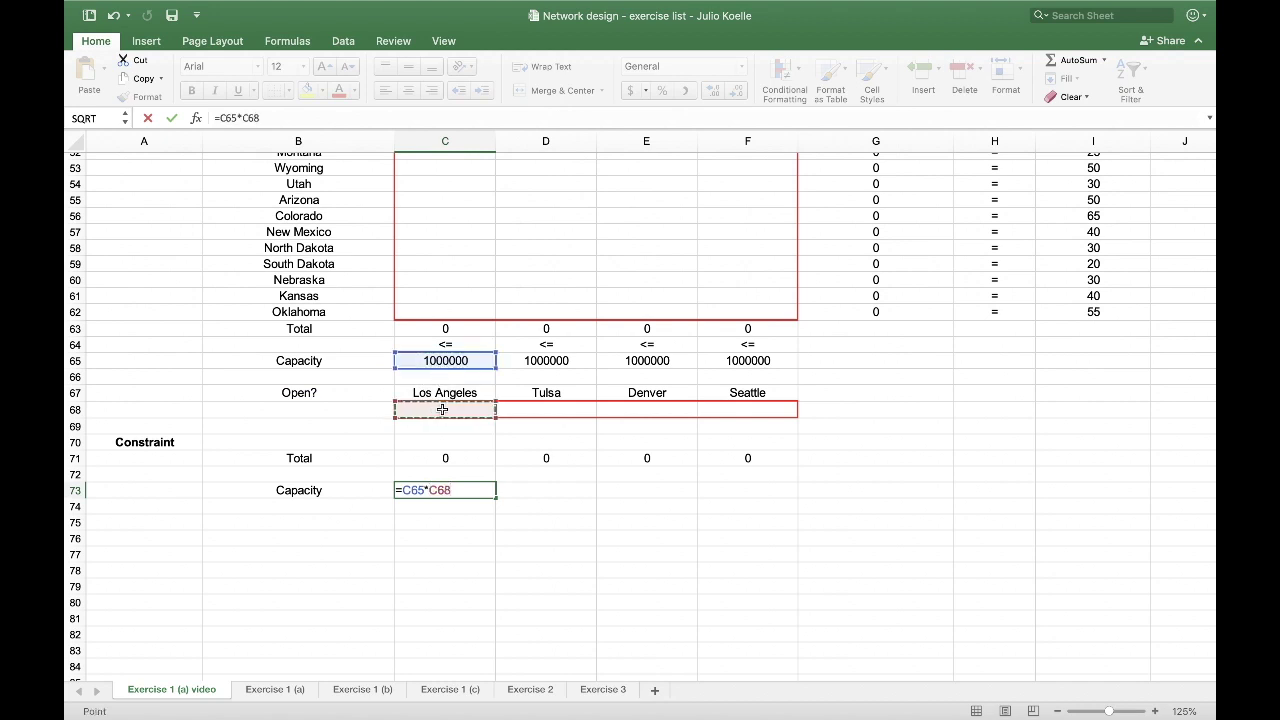
pyautogui.press('Return')
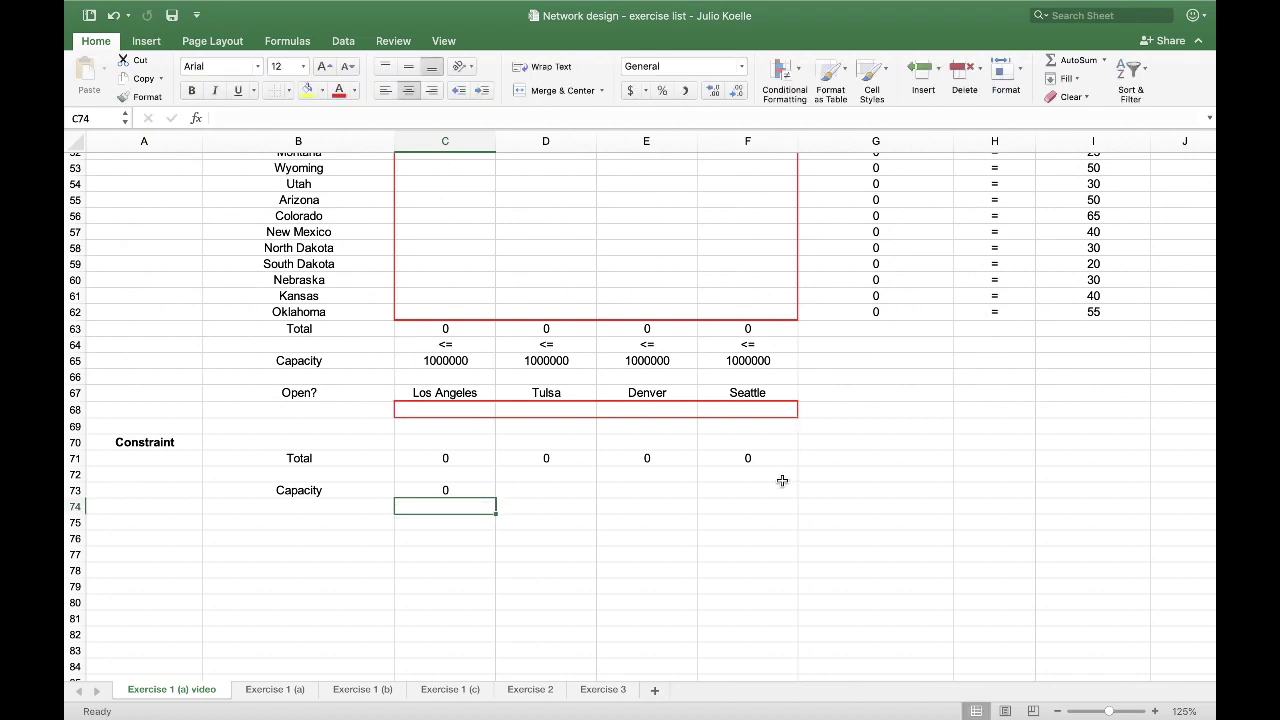
pyautogui.press('Up')
pyautogui.moveTo(495, 497); pyautogui.dragTo(756, 498)
# Enter "<=" in C72 between the constraint's total and capacity and fill it across to F72.
pyautogui.click(440, 474)
pyautogui.write('<')
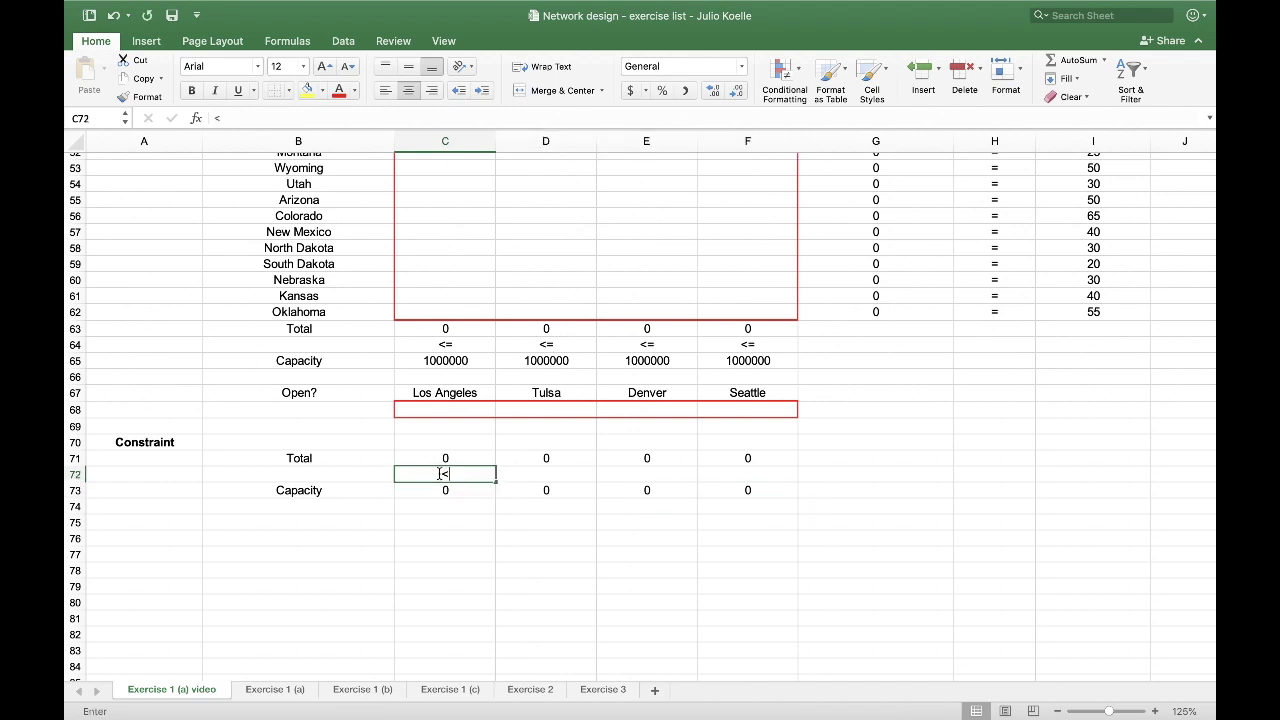
pyautogui.write('=')
pyautogui.press('Return')
pyautogui.click(445, 474)
pyautogui.moveTo(498, 481); pyautogui.dragTo(763, 491)
pyautogui.scroll(-1, 161, 489)
pyautogui.click(161, 489)
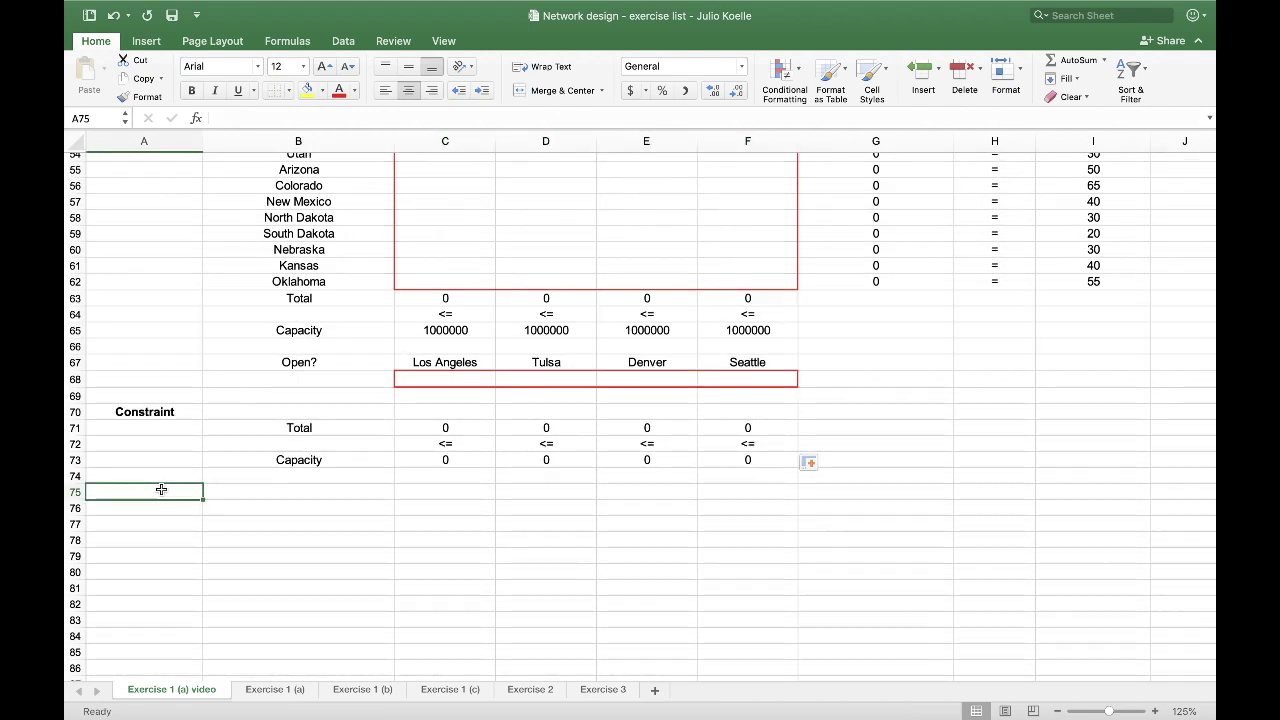
# Add a centred, bold "Objective" heading in A75 below the constraint block.
pyautogui.write('Objective')
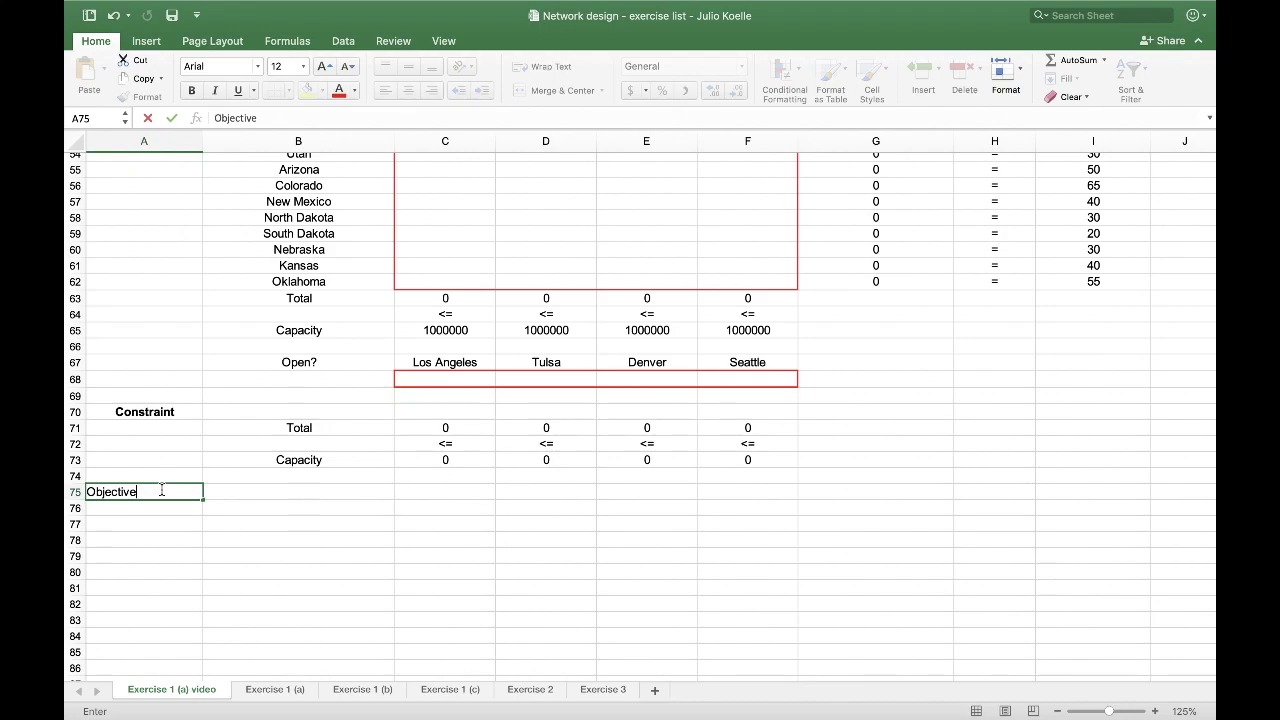
pyautogui.press('Return')
pyautogui.click(161, 490)
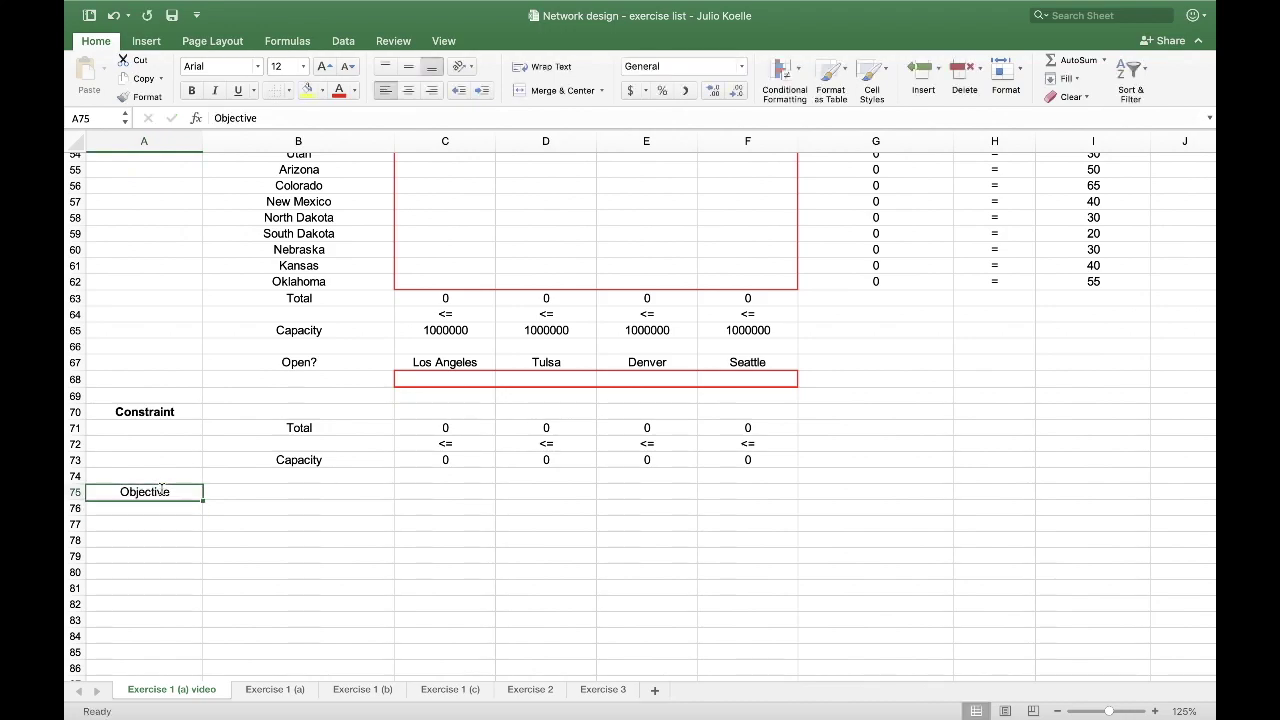
pyautogui.press('super+e')
pyautogui.click(191, 90)
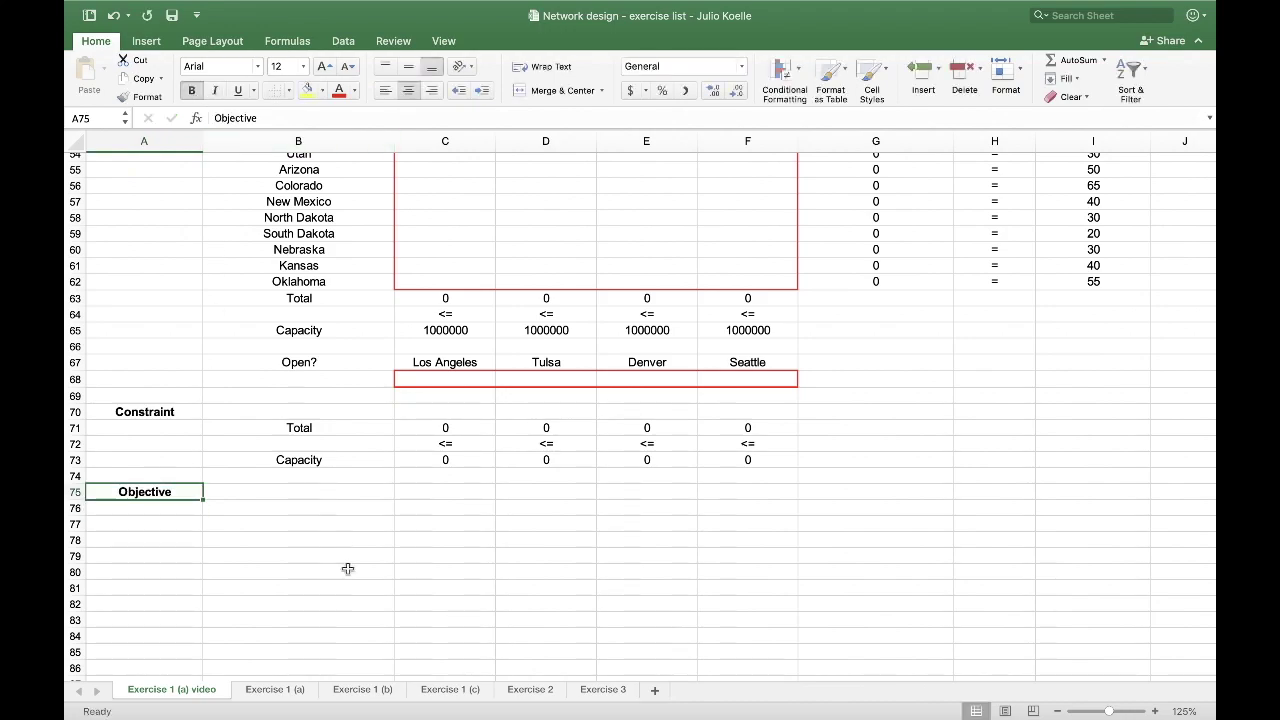
# Label A77 "Fixed cost" and A78 "Variable cost" under the Objective heading.
pyautogui.scroll(15, 347, 568)
pyautogui.scroll(3, 347, 568)
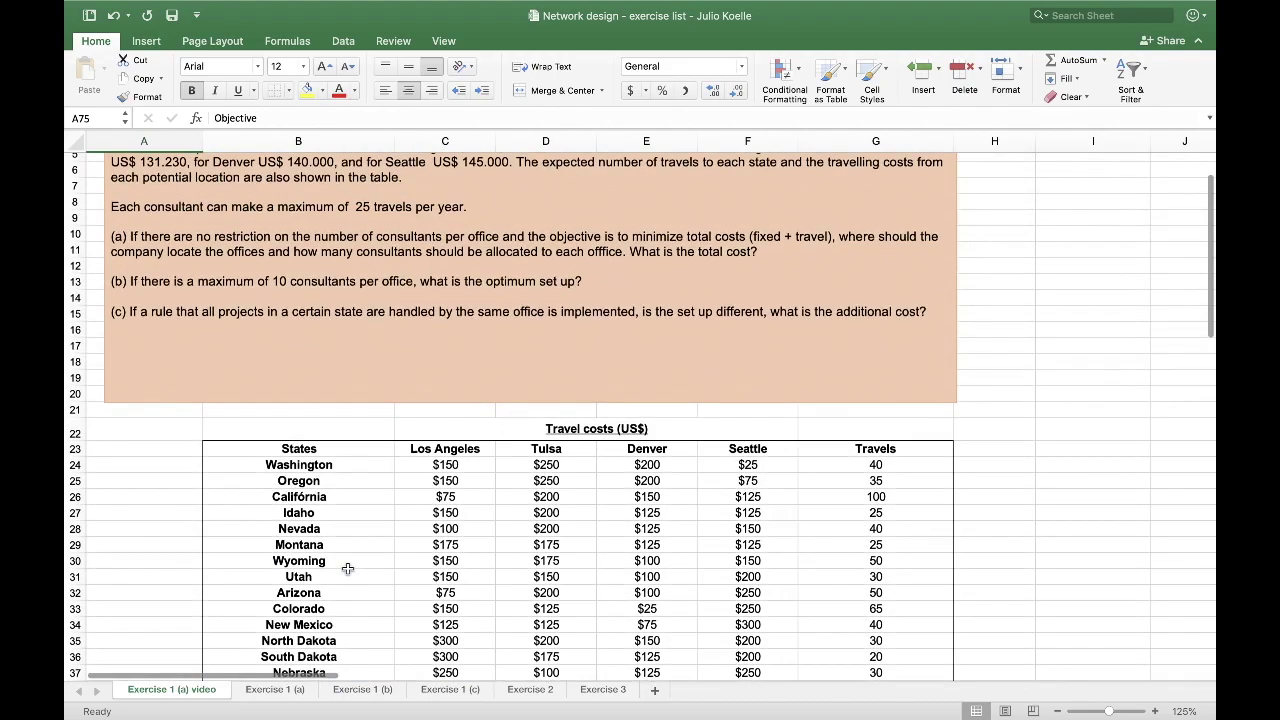
pyautogui.scroll(-15, 740, 245)
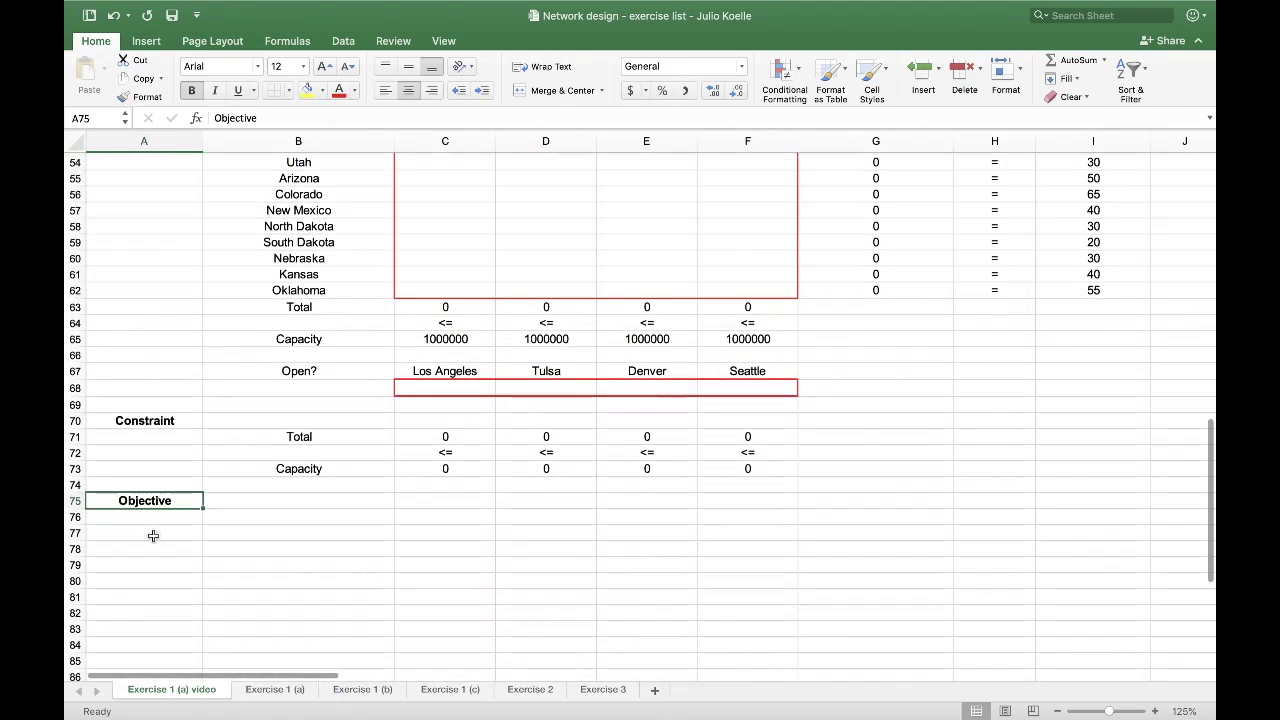
pyautogui.click(153, 536)
pyautogui.write('Fi')
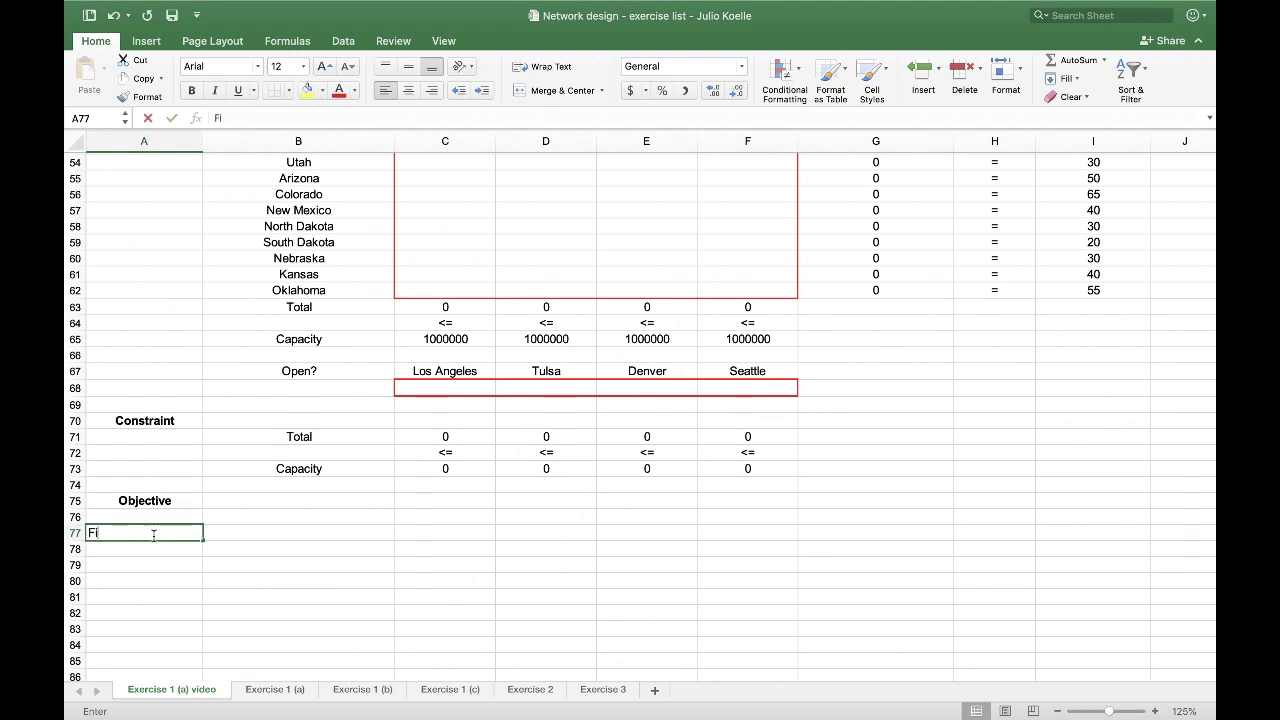
pyautogui.write('xed cost')
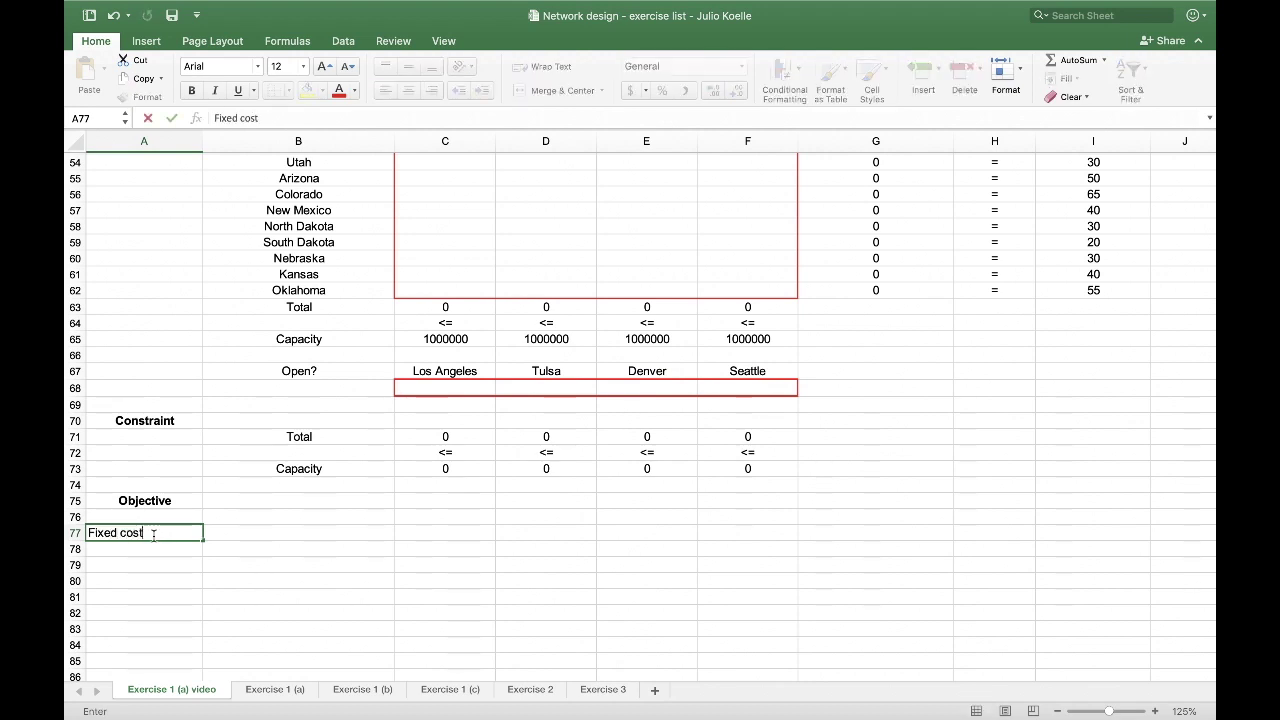
pyautogui.press('Return')
pyautogui.write('Var')
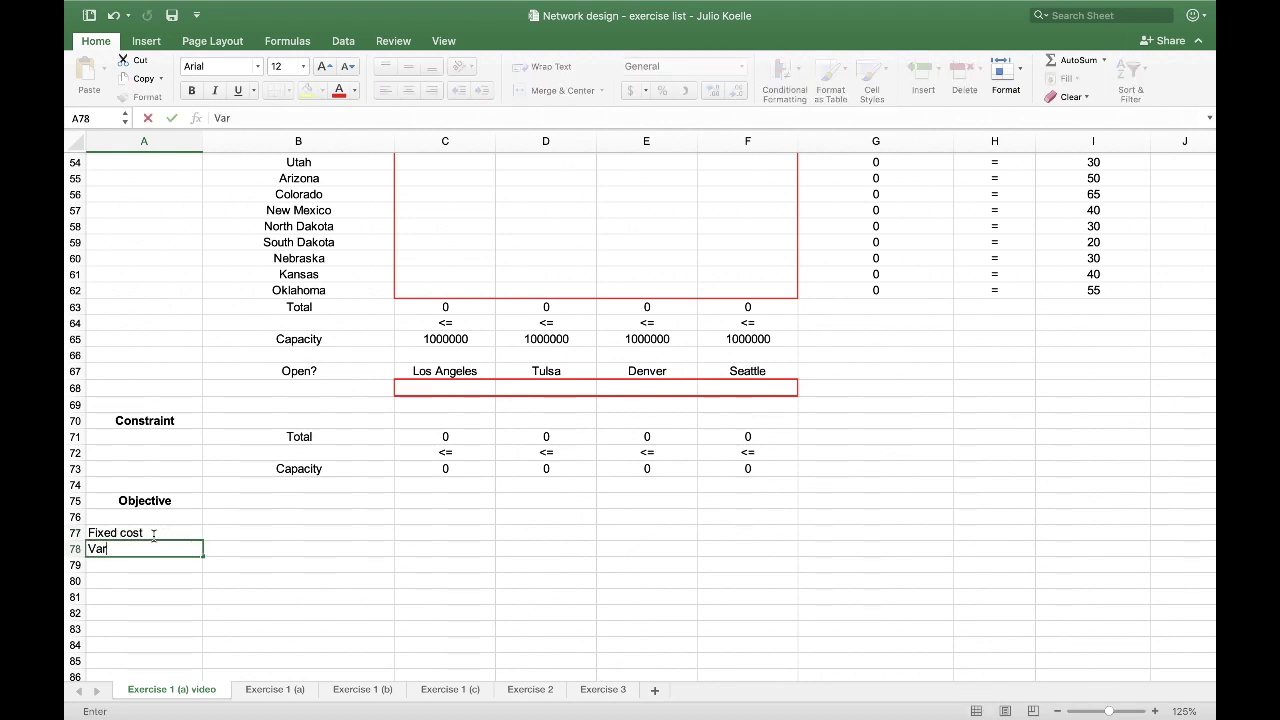
pyautogui.write('iable cost')
pyautogui.press('Return')
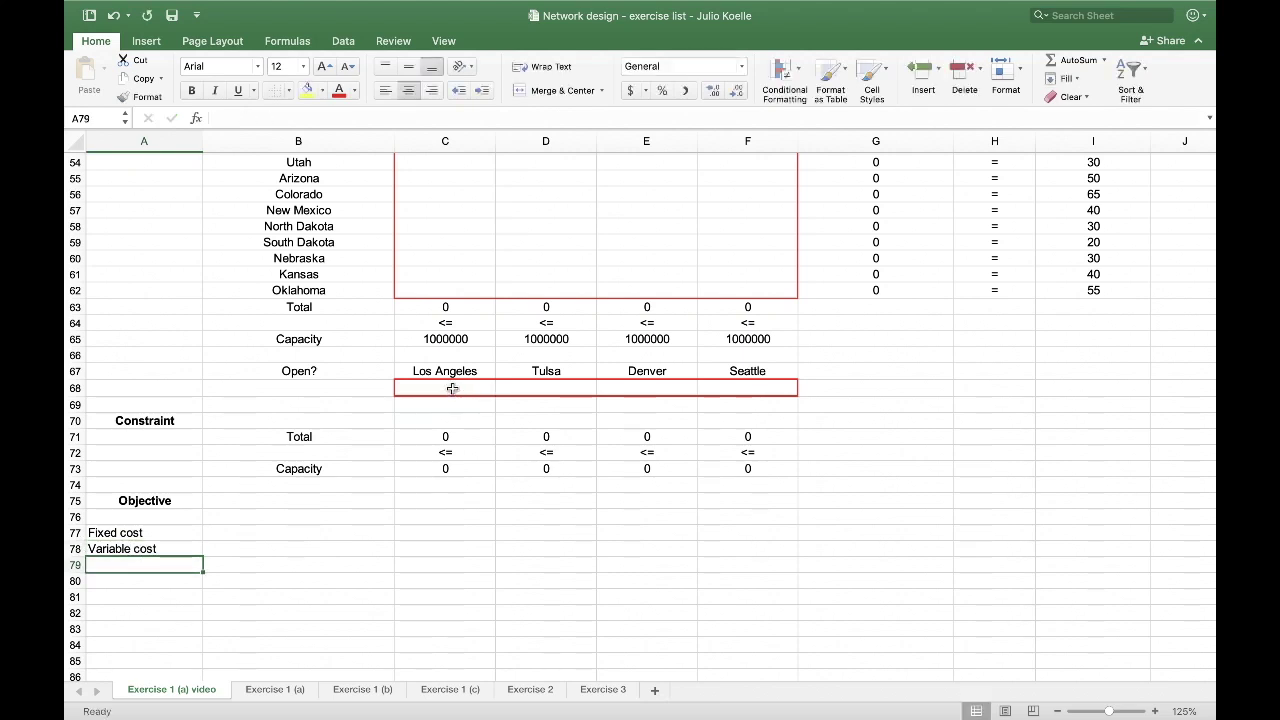
# Enter =SUMPRODUCT(C68:F68,C41:F41) in B77 to calculate the fixed cost from the open decisions and office fixed costs.
pyautogui.moveTo(450, 388); pyautogui.dragTo(731, 390)
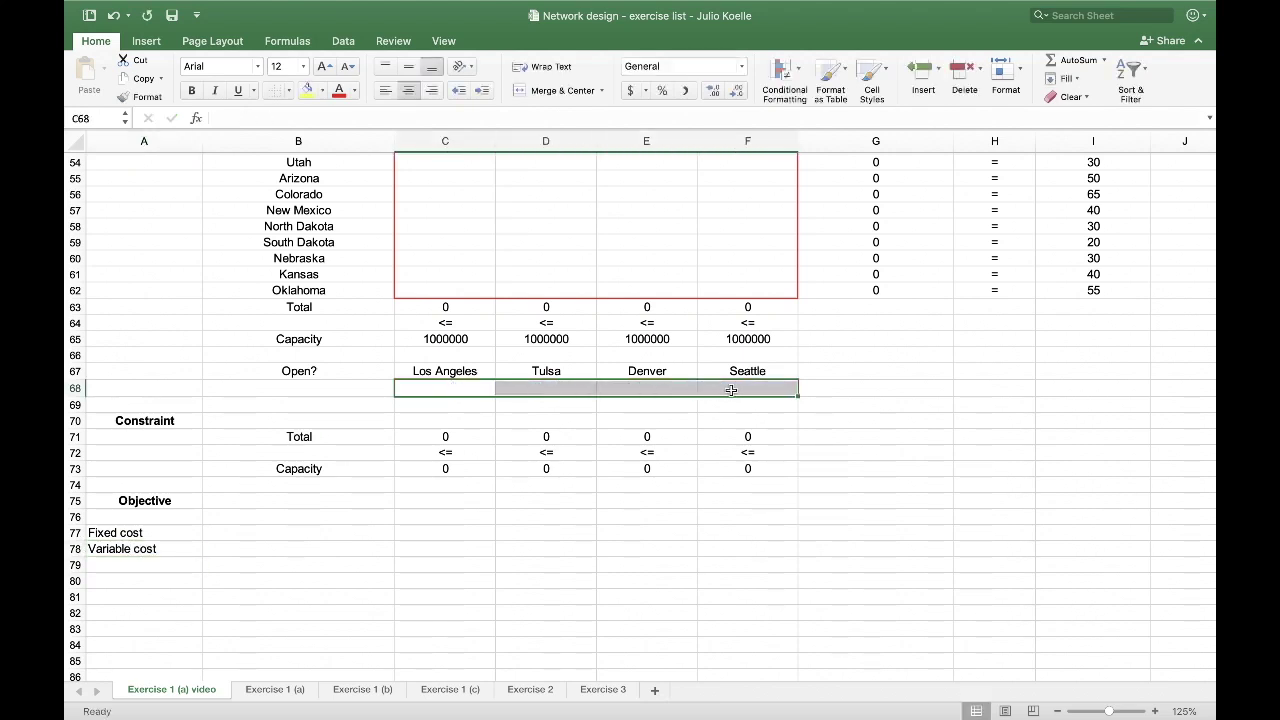
pyautogui.click(292, 533)
pyautogui.write('=')
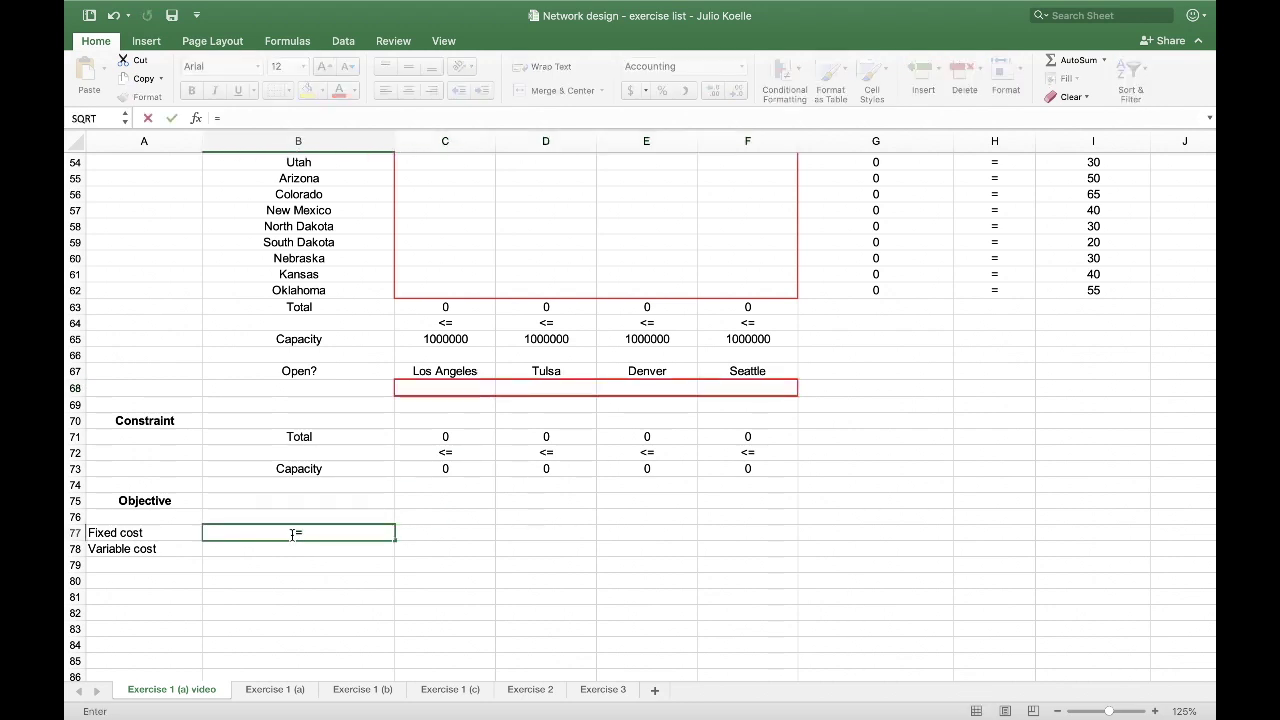
pyautogui.write('sumprod')
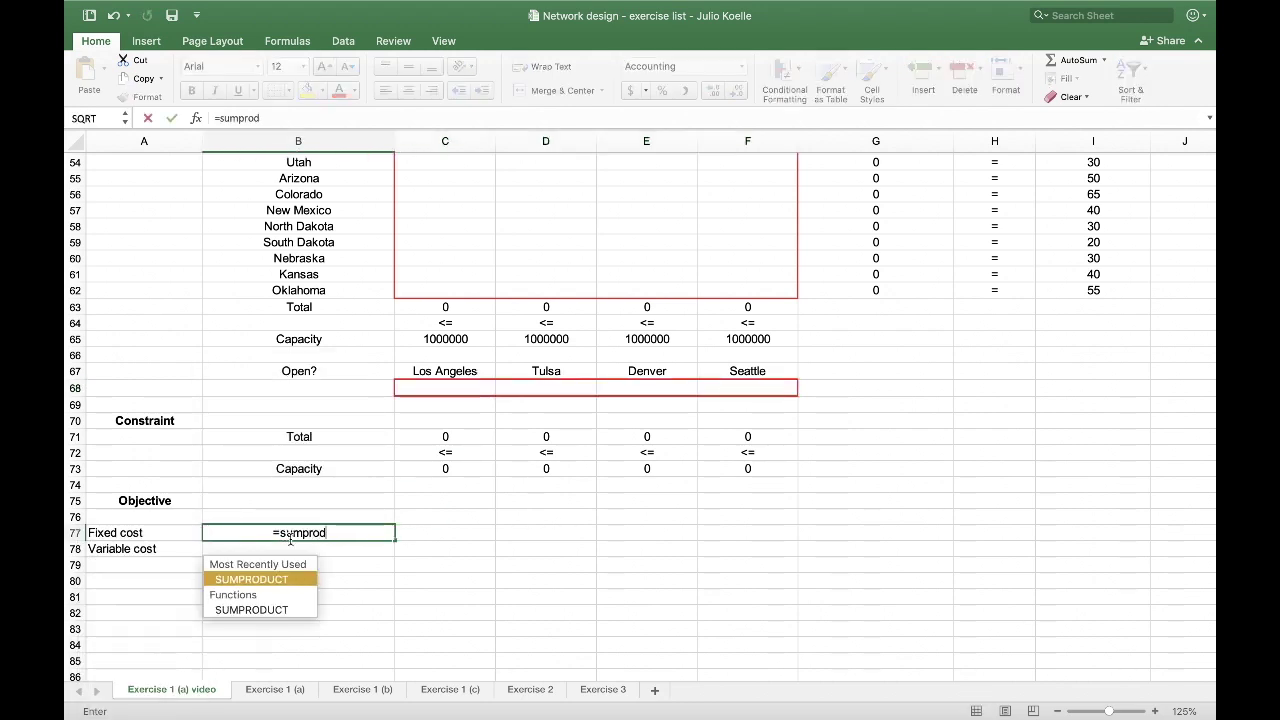
pyautogui.doubleClick(279, 579)
pyautogui.moveTo(458, 386); pyautogui.dragTo(749, 387)
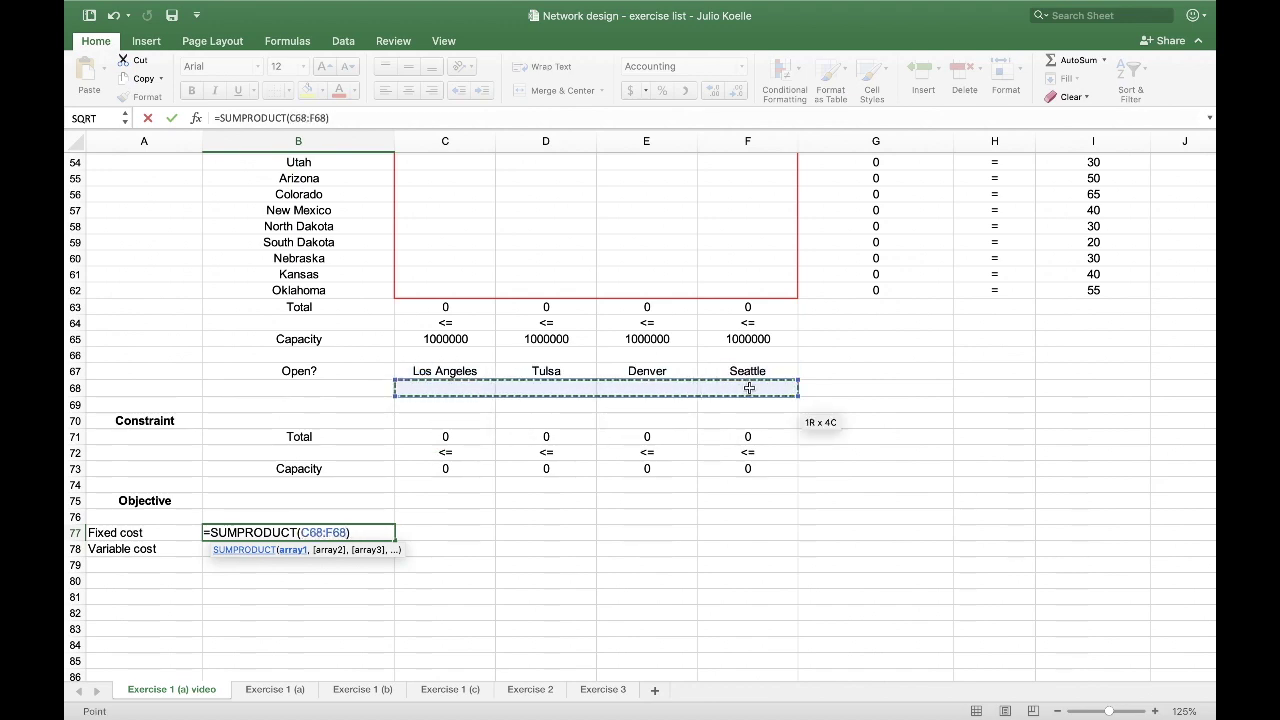
pyautogui.write(',')
pyautogui.scroll(10, 749, 387)
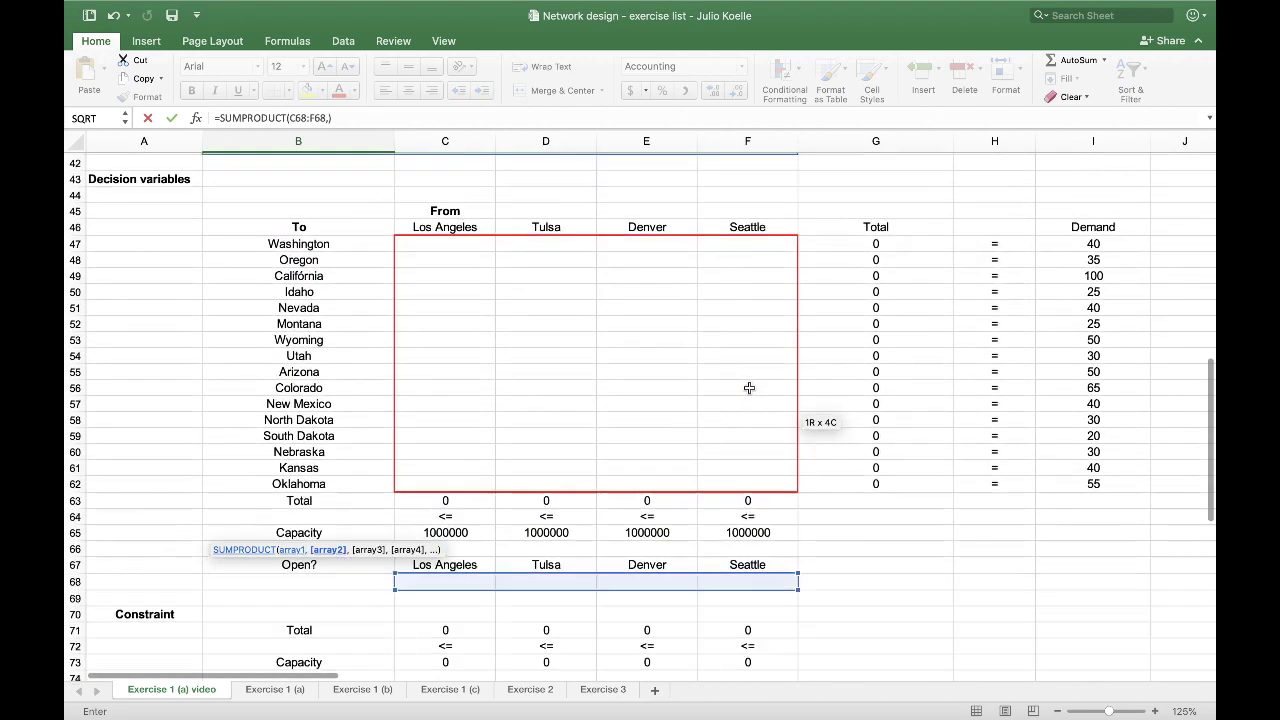
pyautogui.moveTo(453, 361); pyautogui.dragTo(760, 361)
pyautogui.scroll(-2, 740, 358)
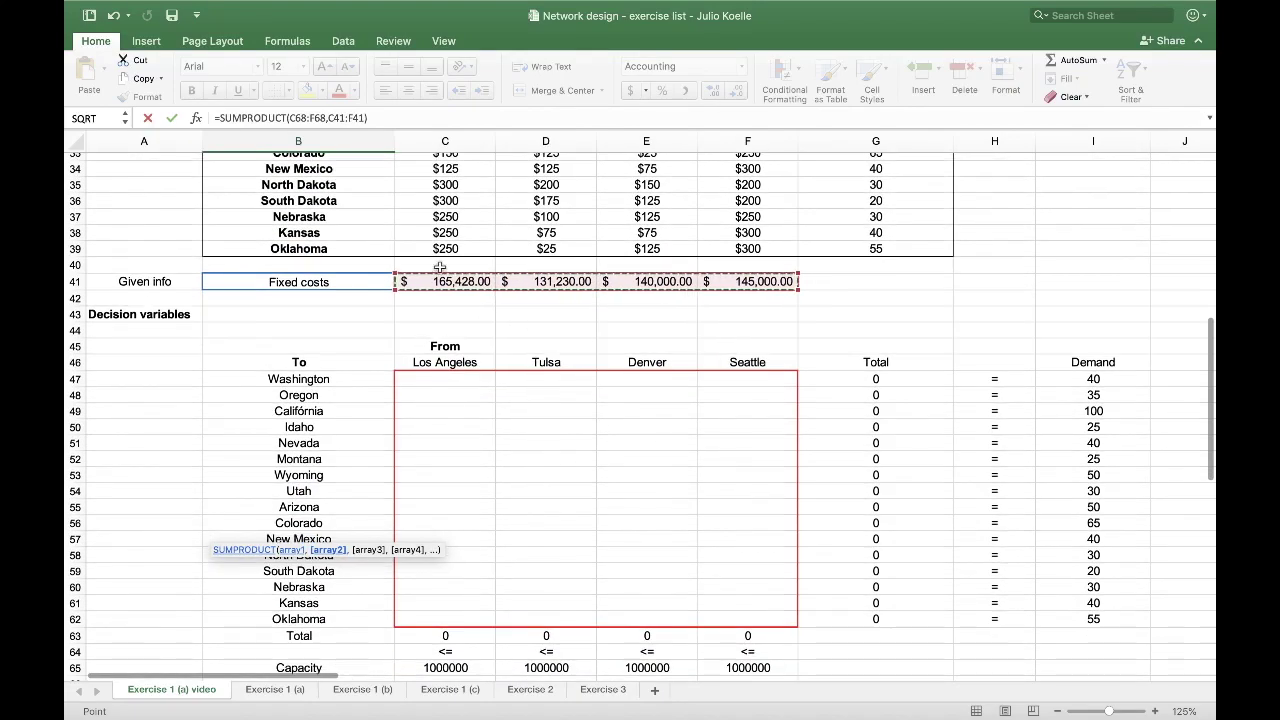
pyautogui.scroll(-6, 470, 505)
pyautogui.press('Return')
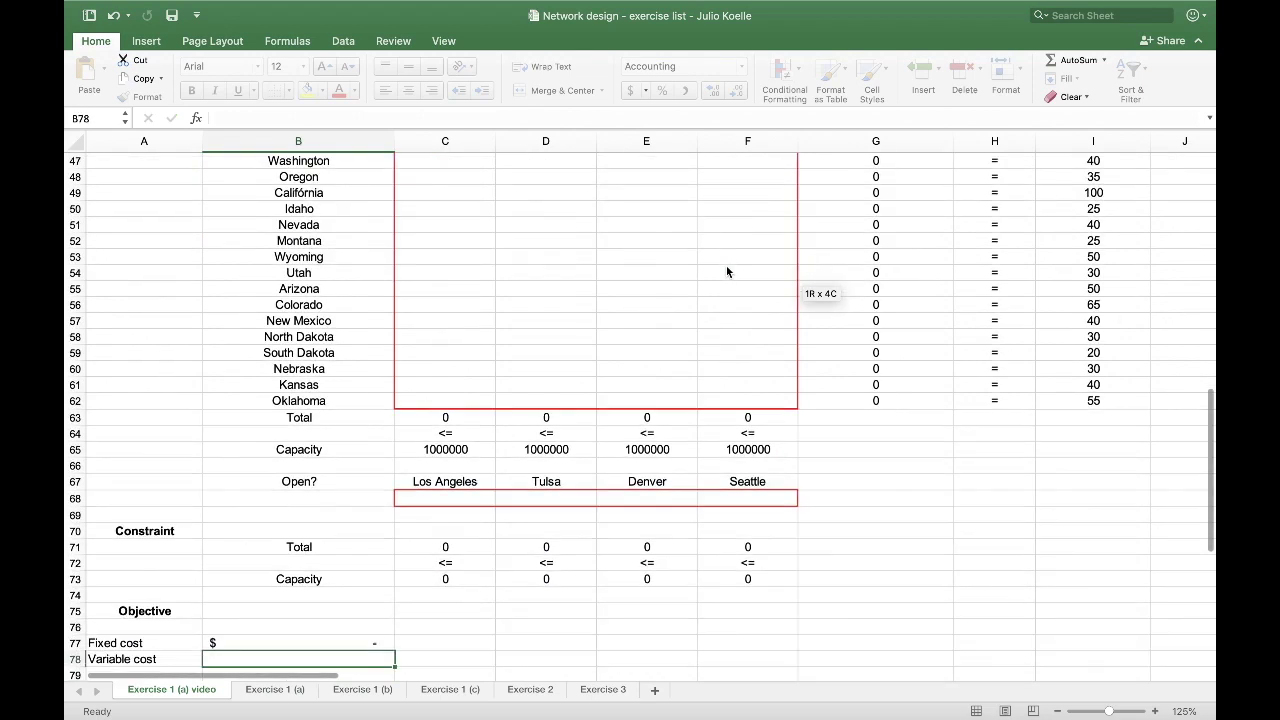
# Calculate the variable cost in B78 with SUMPRODUCT of the decision variables C47:F62 and the travel cost table C24:F39.
pyautogui.scroll(-4, 560, 440)
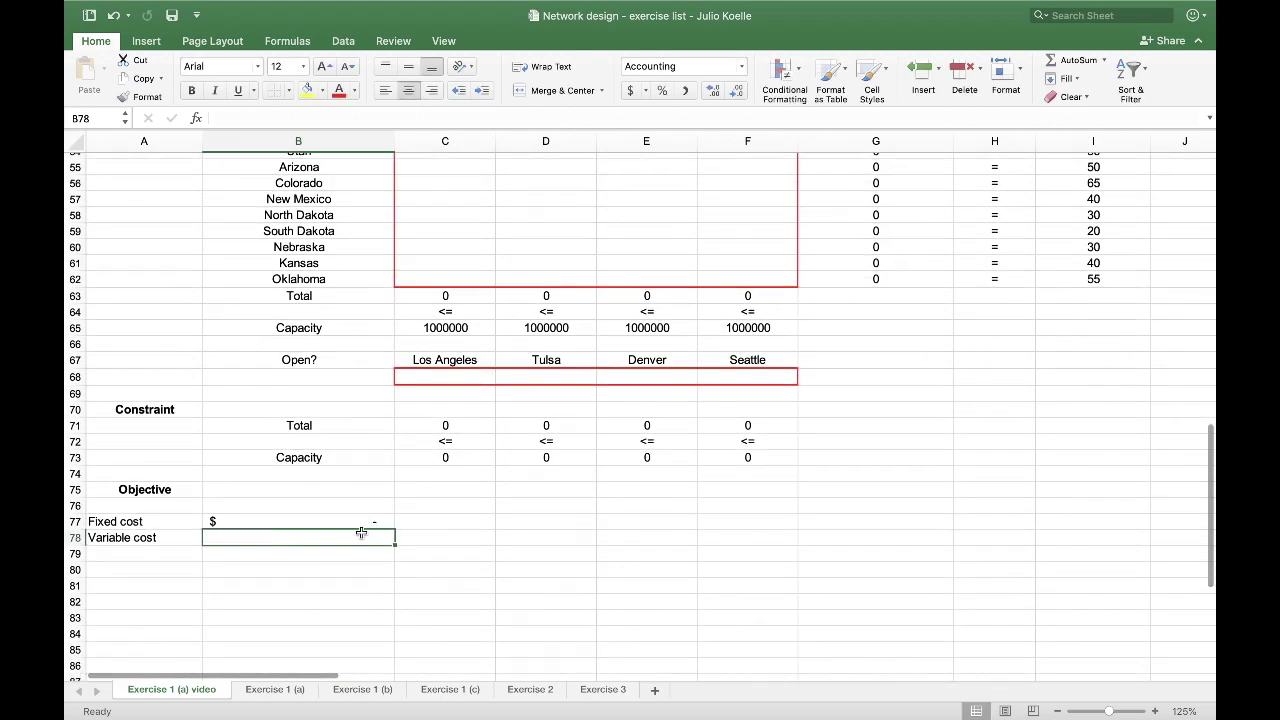
pyautogui.write('=sum')
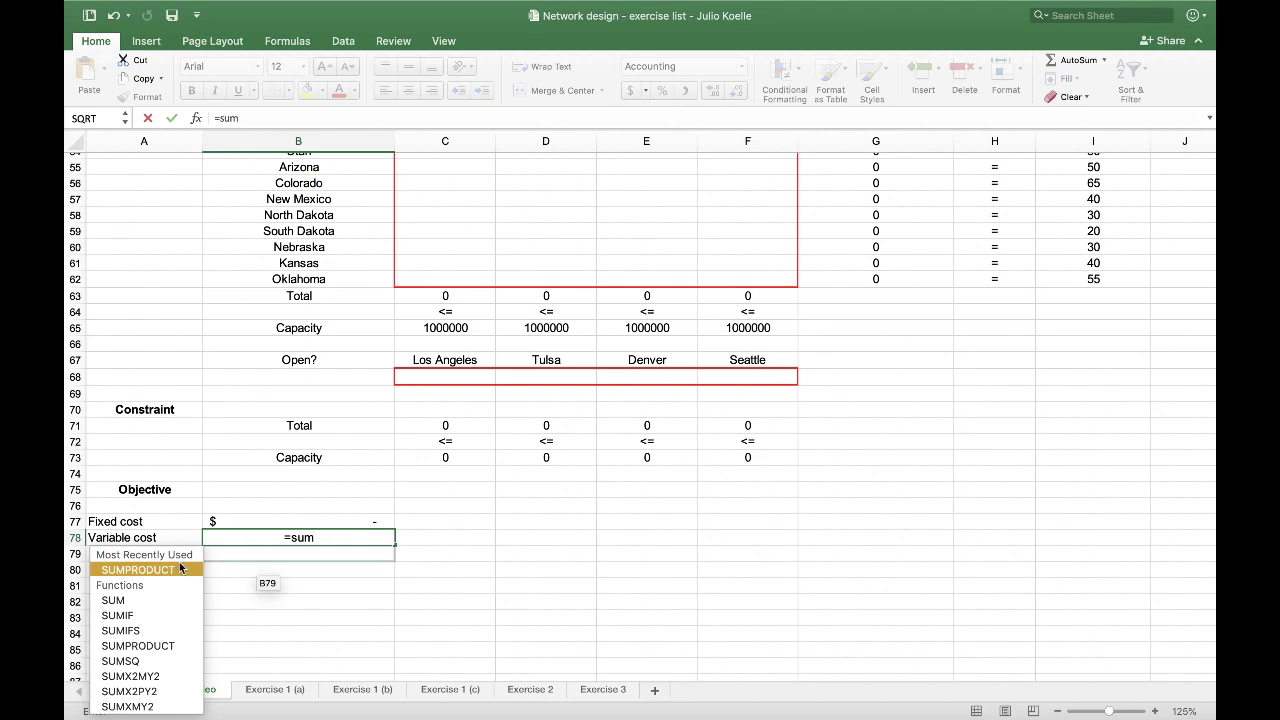
pyautogui.press('Tab')
pyautogui.scroll(4, 487, 423)
pyautogui.scroll(4, 487, 423)
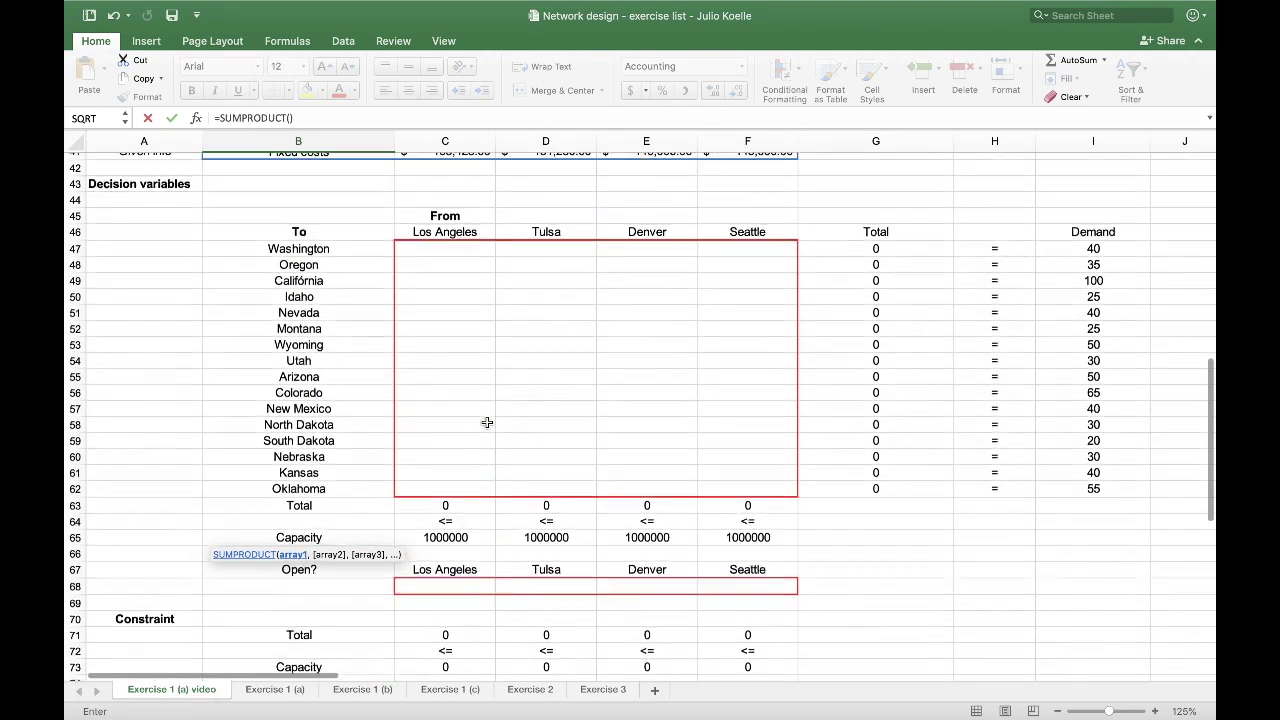
pyautogui.click(445, 250)
pyautogui.moveTo(445, 250)
pyautogui.mouseDown()
pyautogui.moveTo(729, 446)
pyautogui.moveTo(760, 493)
pyautogui.mouseUp()
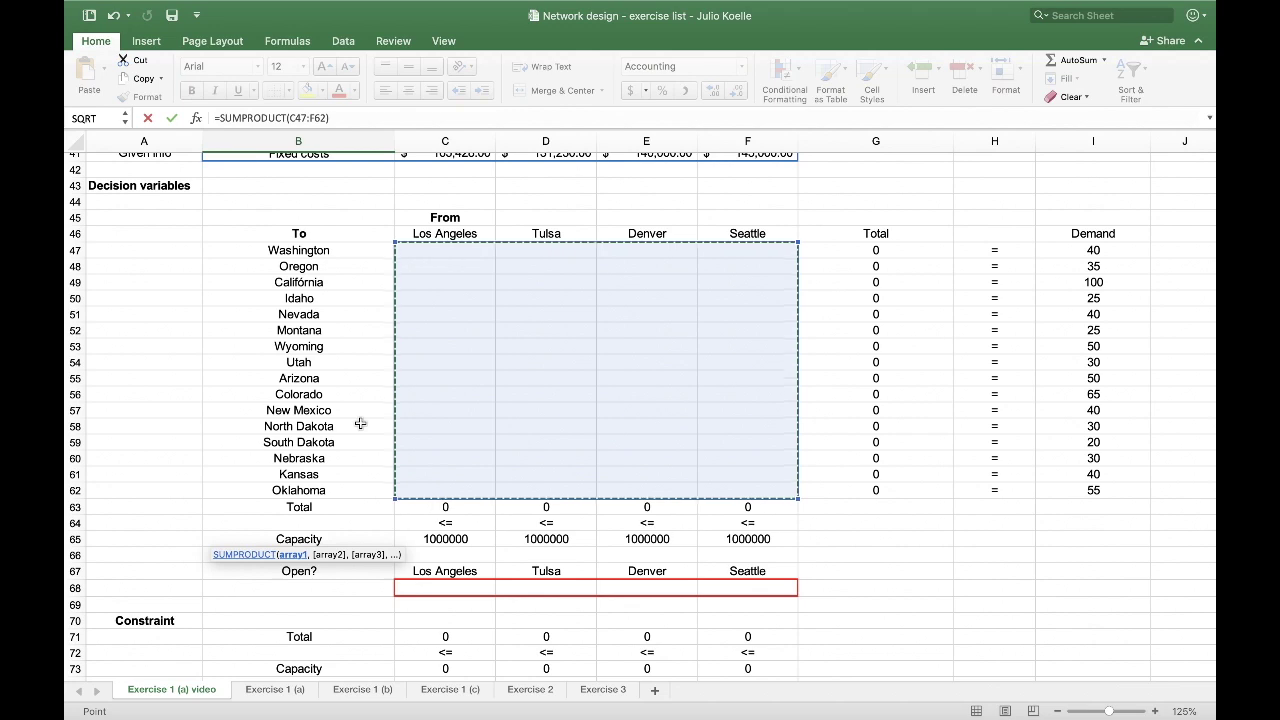
pyautogui.write(',')
pyautogui.scroll(7, 380, 400)
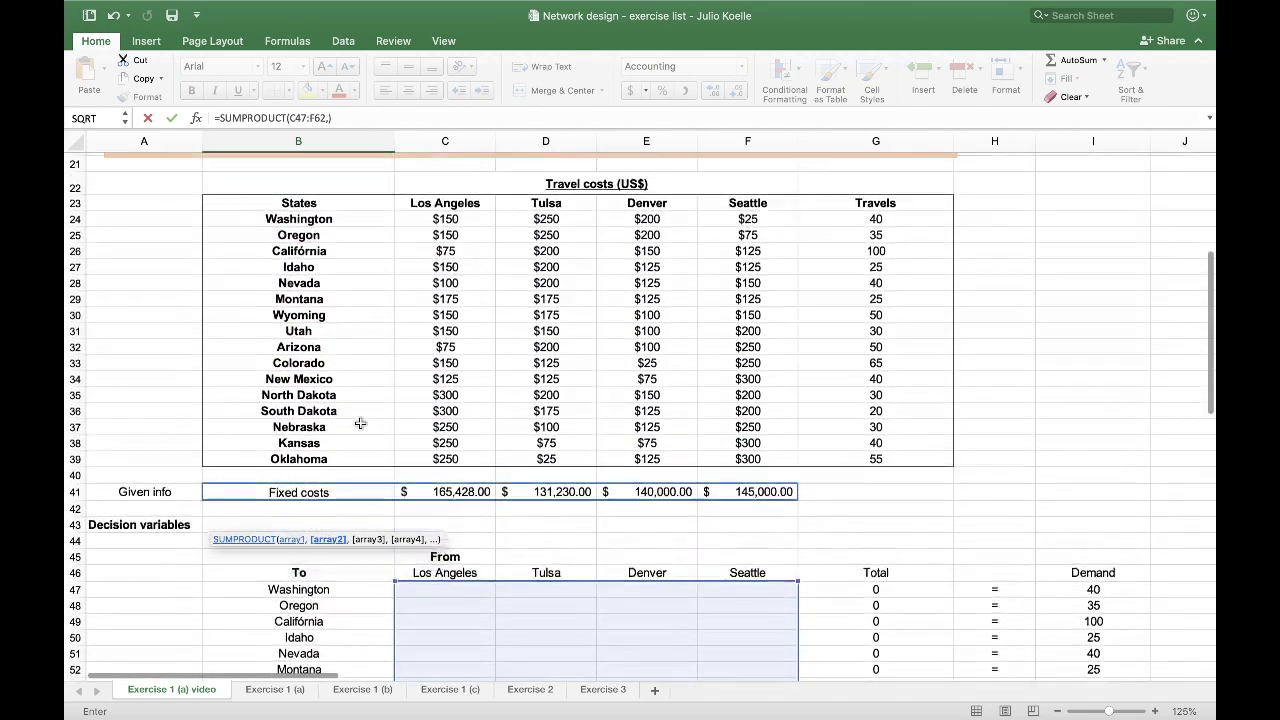
pyautogui.moveTo(455, 251); pyautogui.dragTo(735, 498)
pyautogui.press('Return')
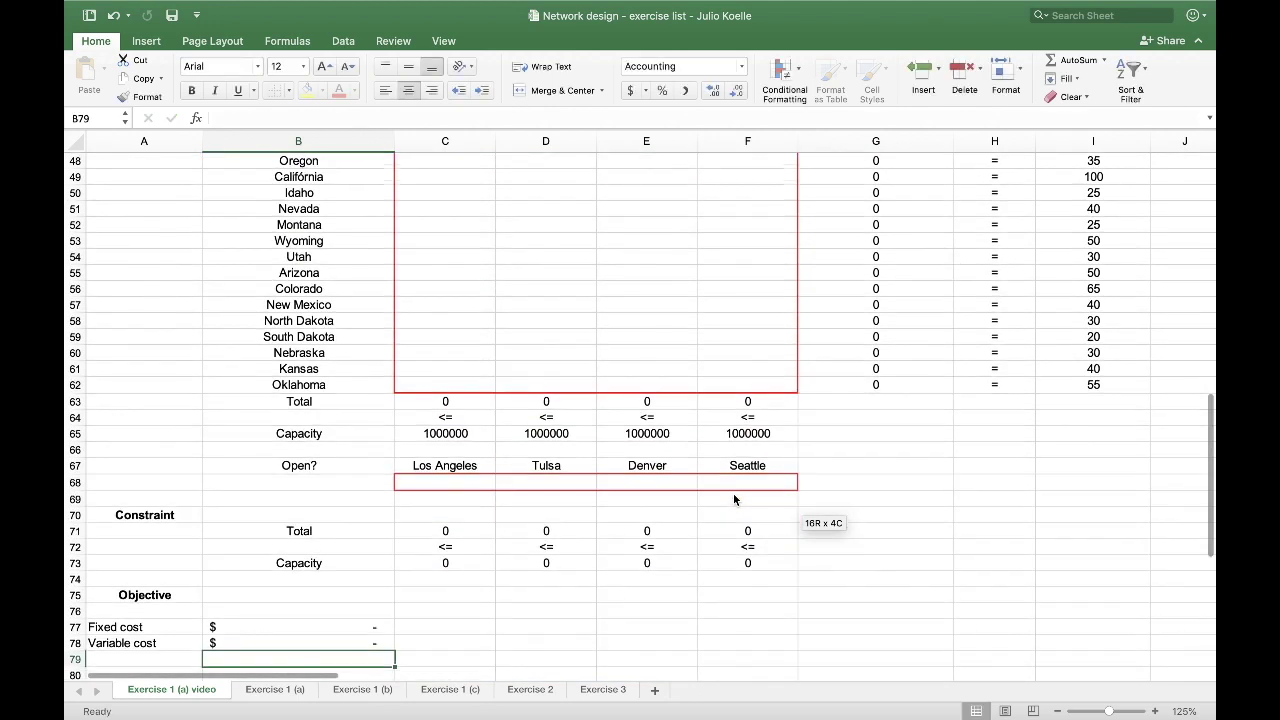
# Label A79 "Total cost" and enter =SUM(B77:B78) in B79 to add the fixed and variable costs.
pyautogui.write('To')
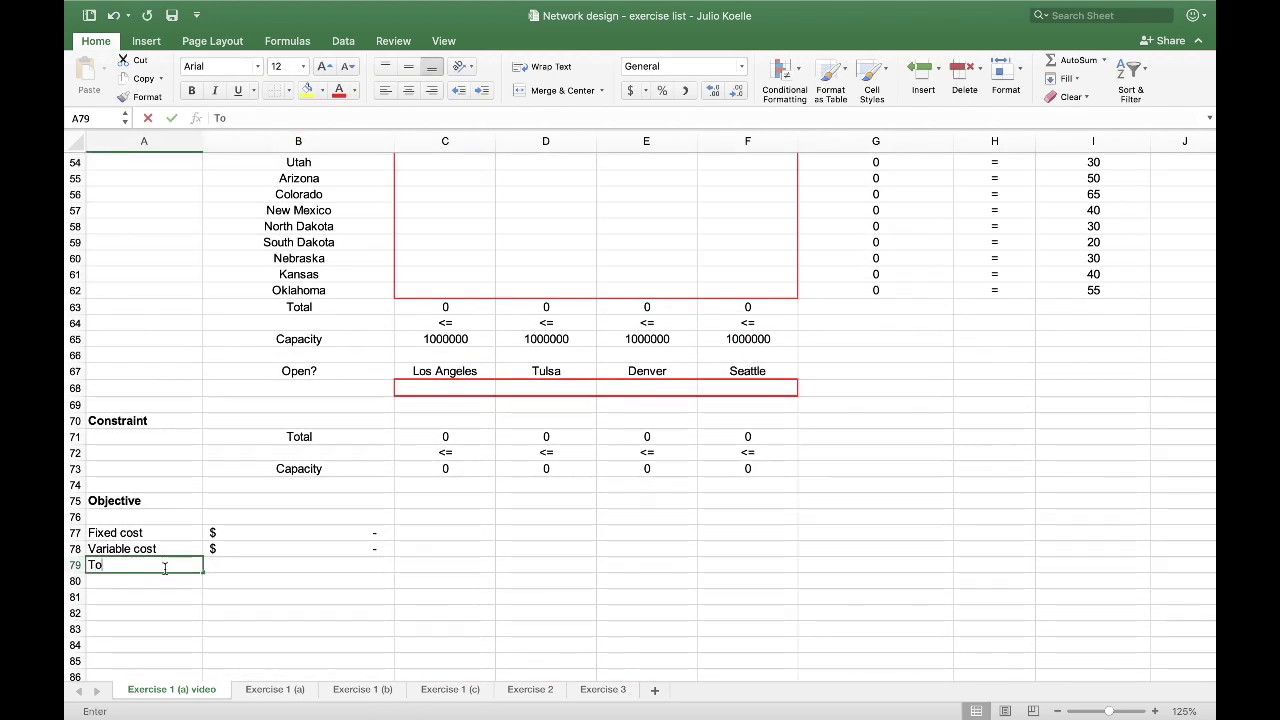
pyautogui.write('tal cost')
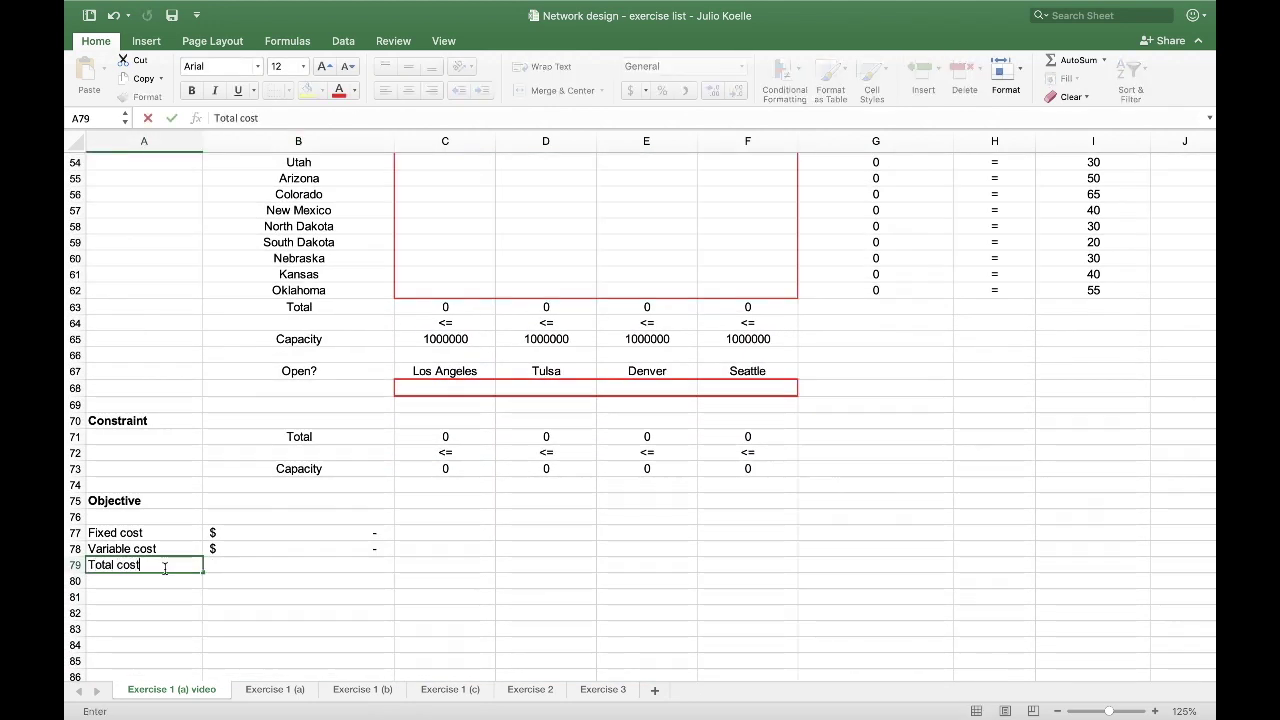
pyautogui.press('Tab')
pyautogui.write('=')
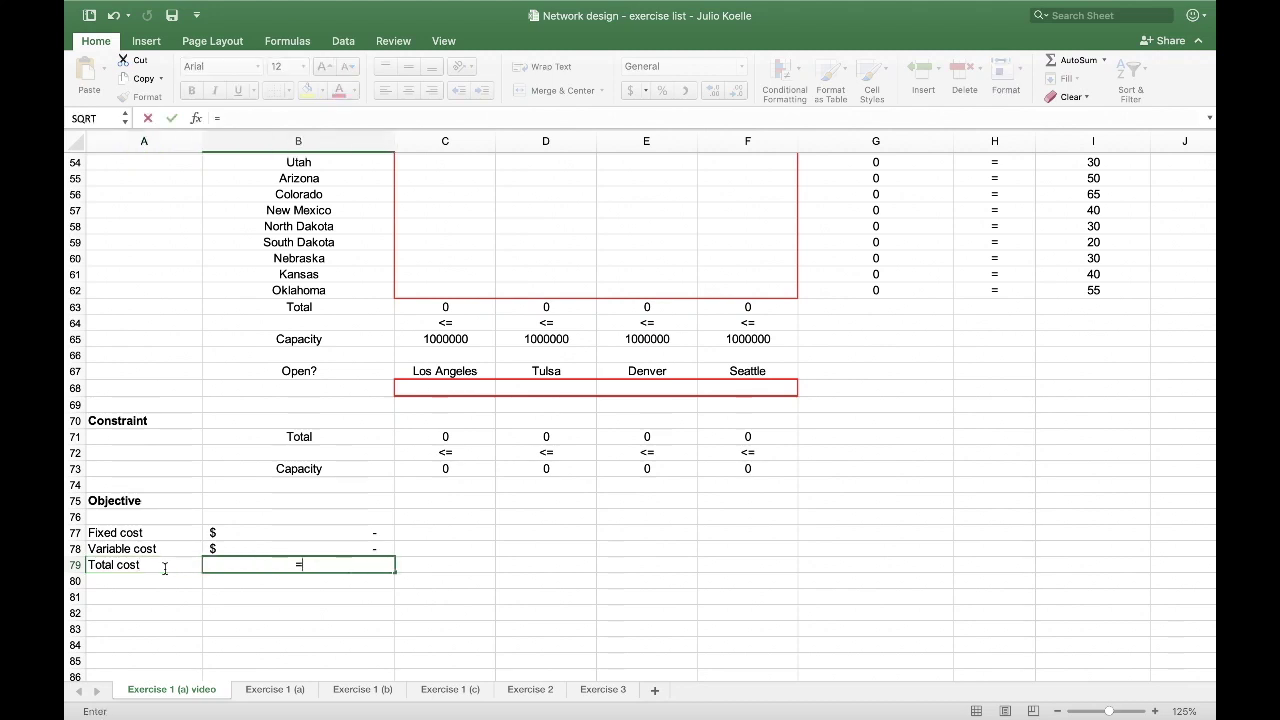
pyautogui.write('sum(')
pyautogui.press('Up')
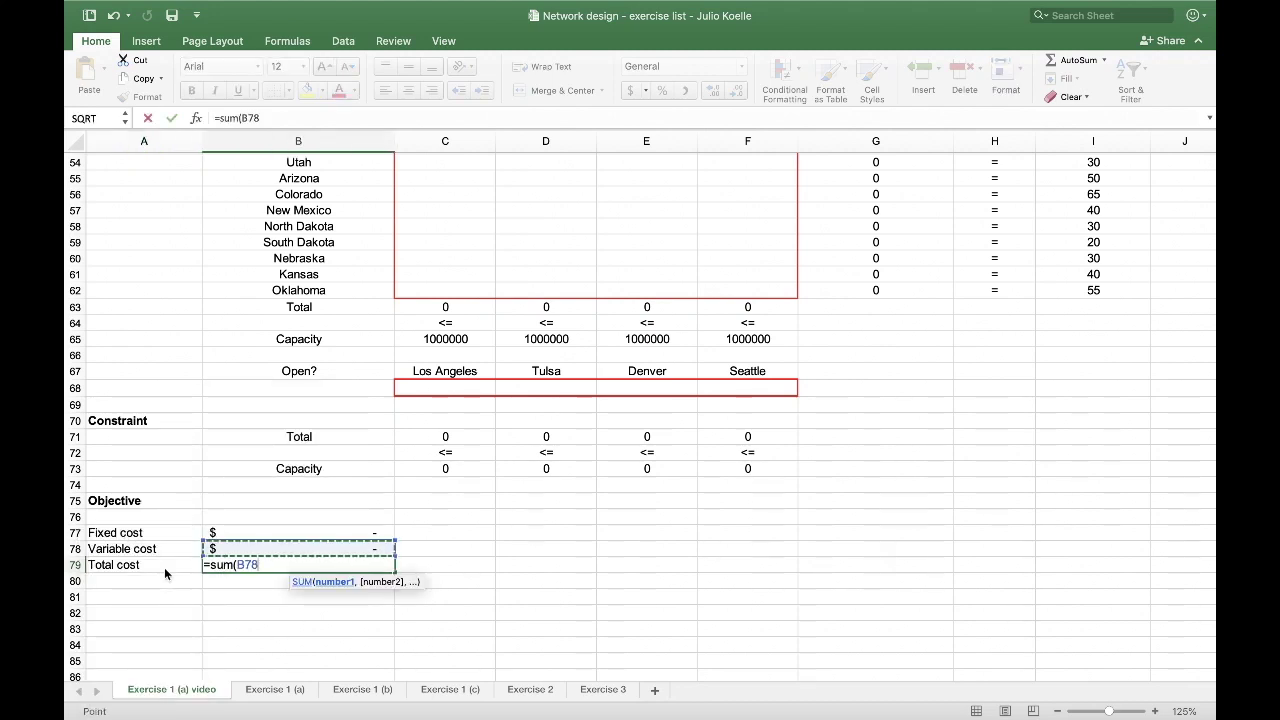
pyautogui.hotkey('shift', 'Up')
pyautogui.press('Return')
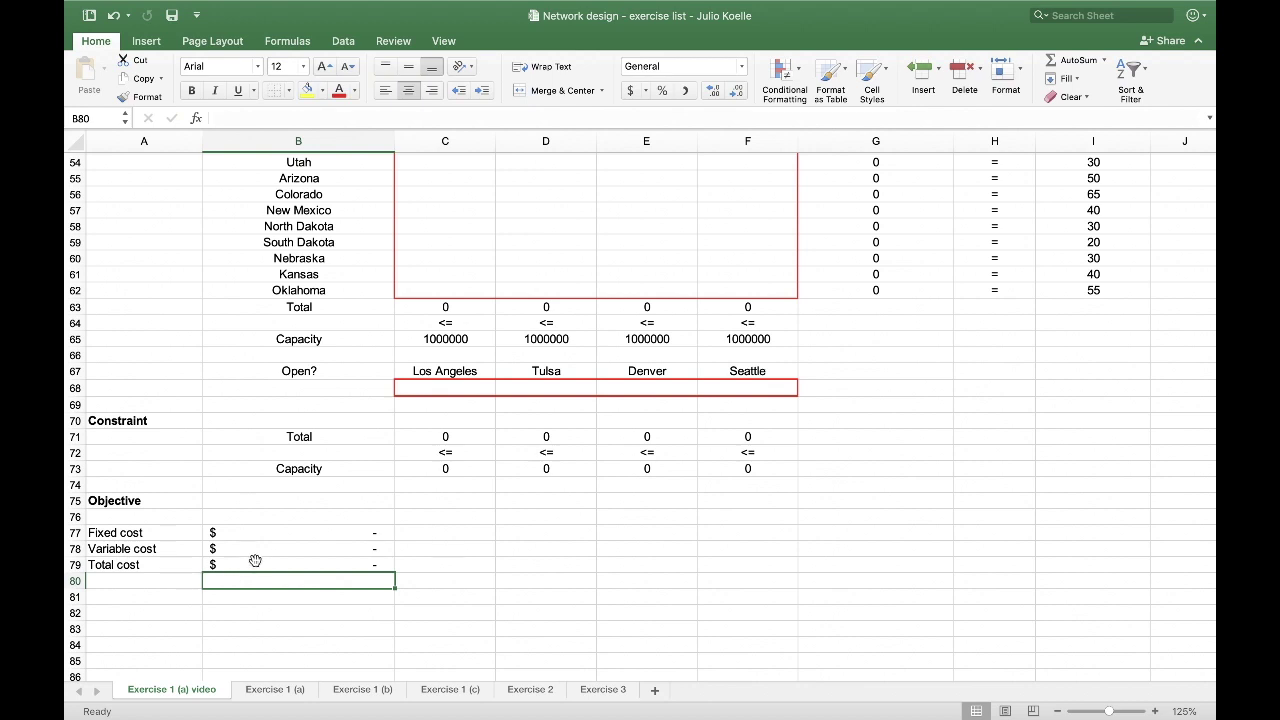
# Apply a double-line outline border to the total cost cell B79.
pyautogui.click(255, 563)
pyautogui.click(290, 91)
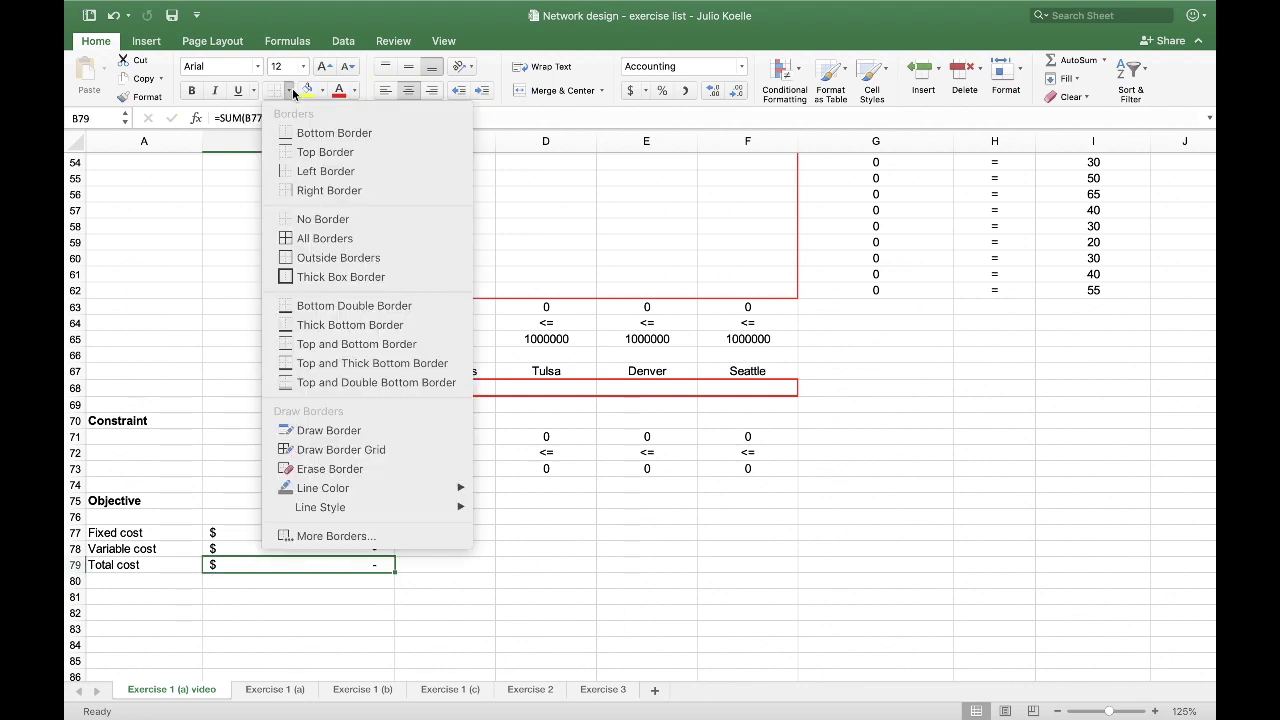
pyautogui.click(337, 537)
pyautogui.click(585, 276)
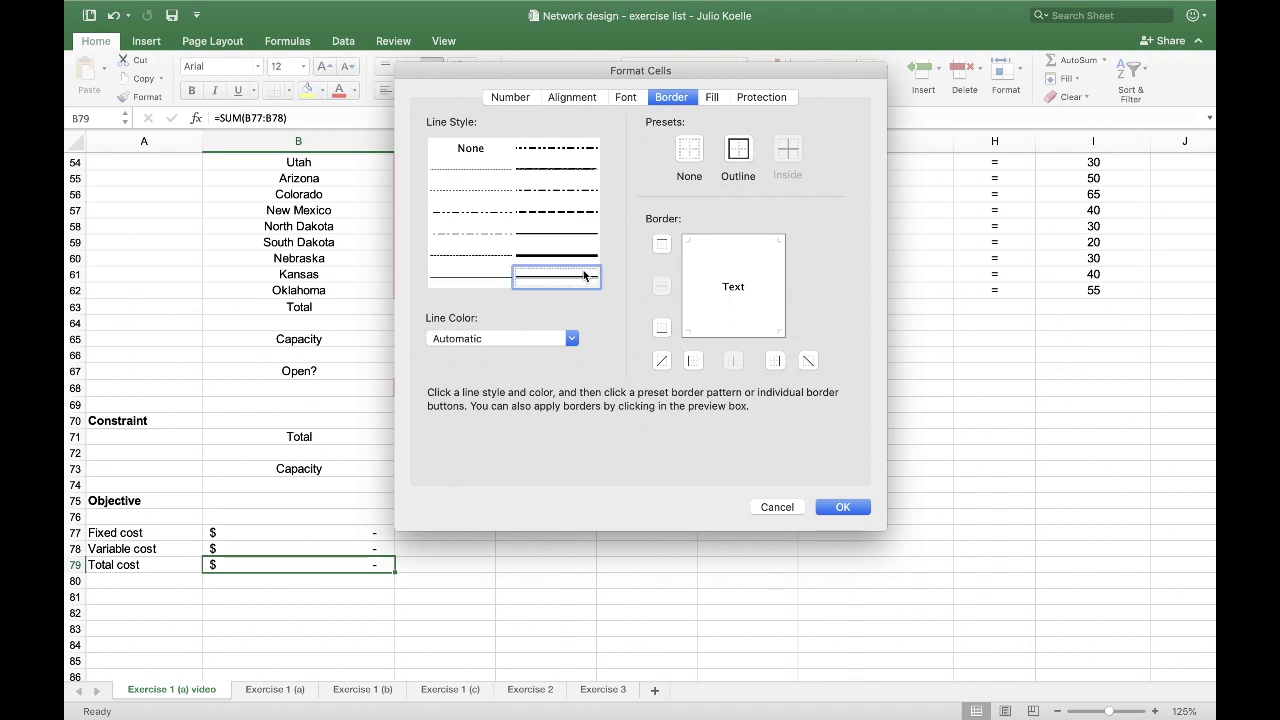
pyautogui.click(739, 152)
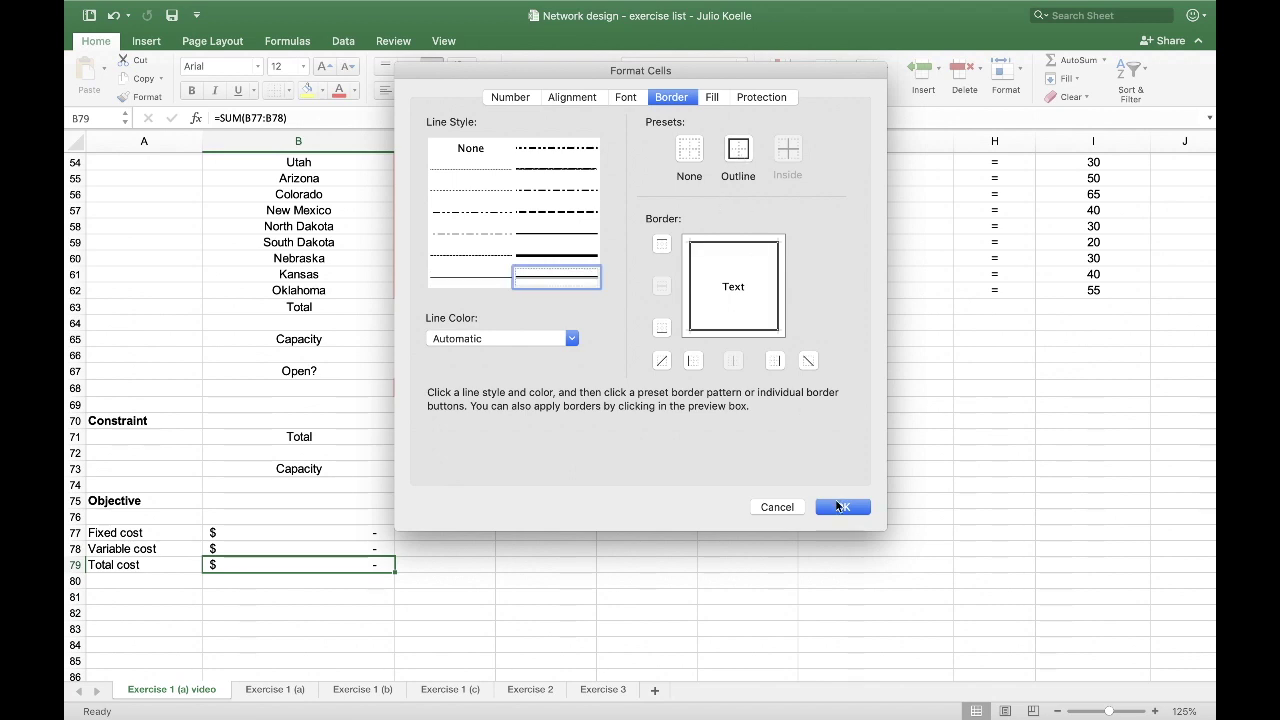
pyautogui.click(838, 507)
pyautogui.click(471, 561)
# Open Solver, set the total cost cell B79 as the objective and choose Min.
pyautogui.scroll(1, 471, 561)
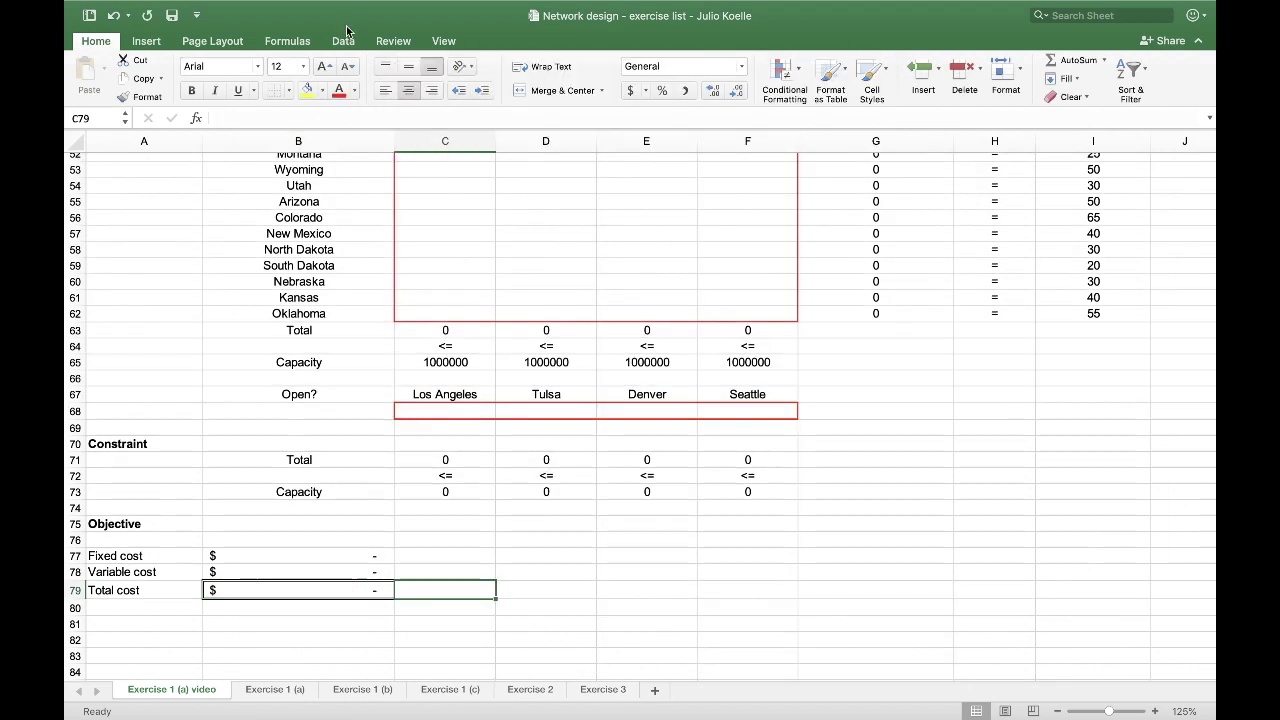
pyautogui.click(346, 38)
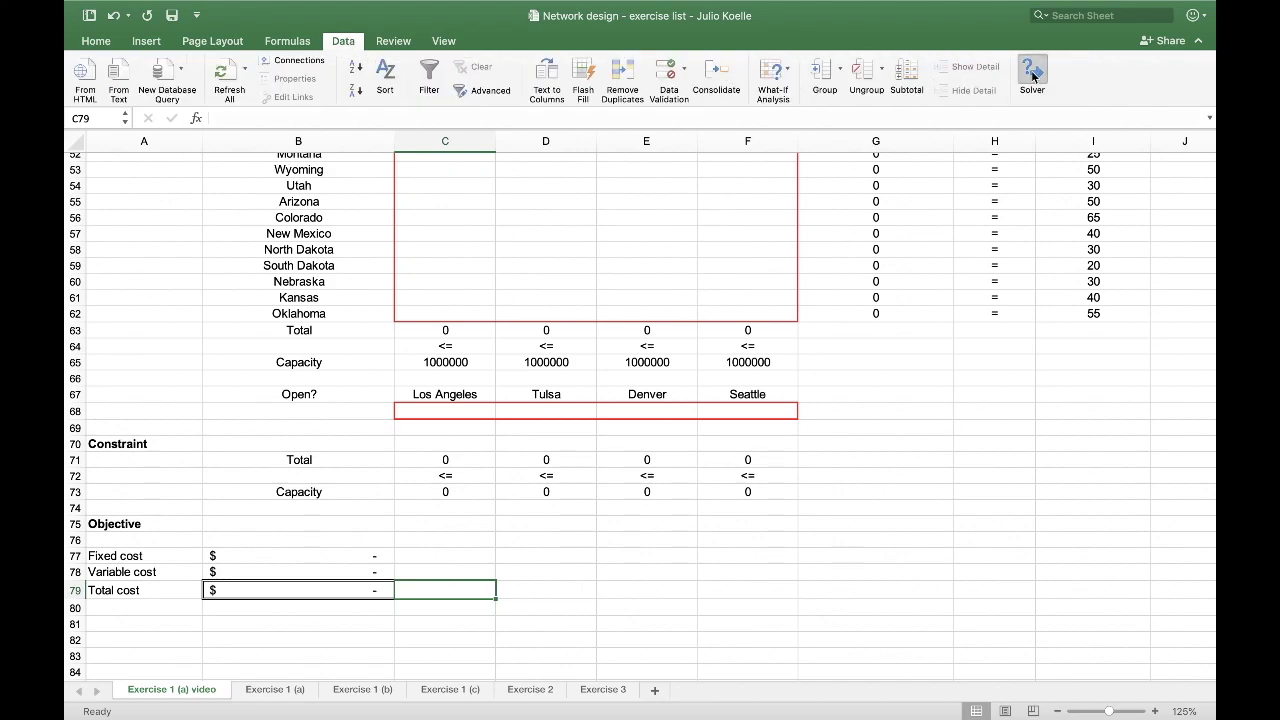
pyautogui.click(1033, 75)
pyautogui.click(781, 186)
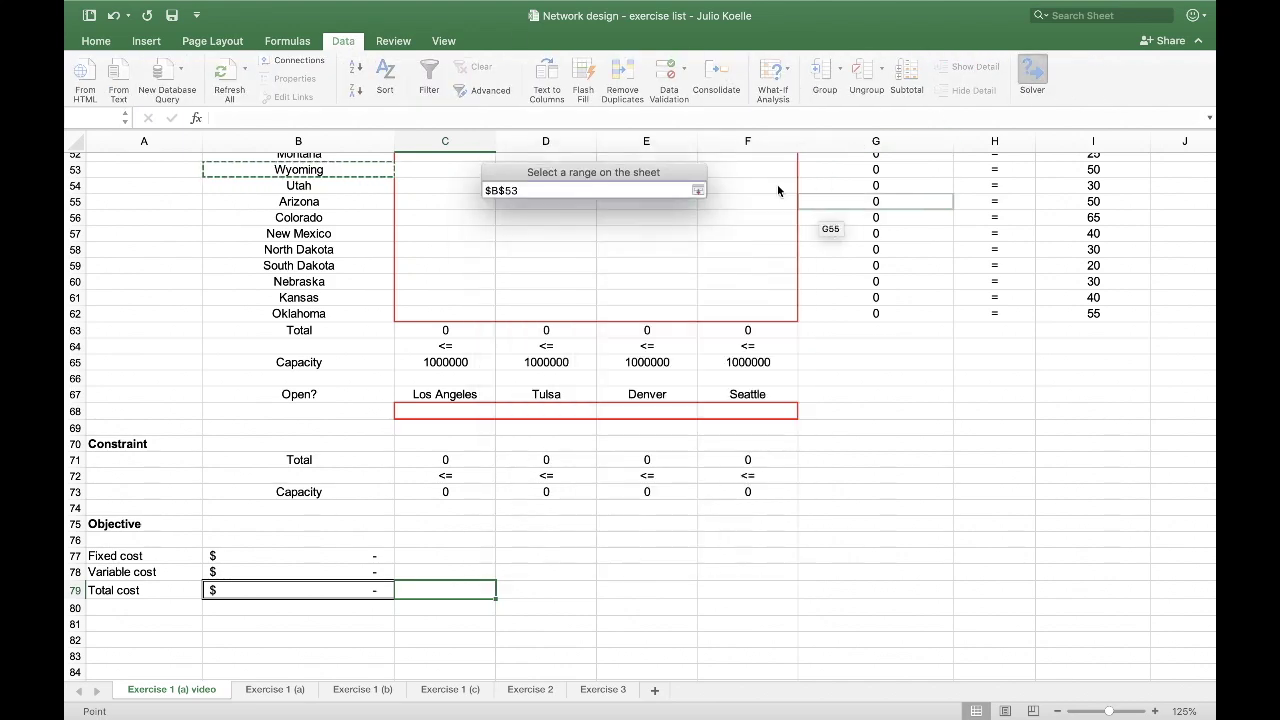
pyautogui.click(307, 588)
pyautogui.press('Return')
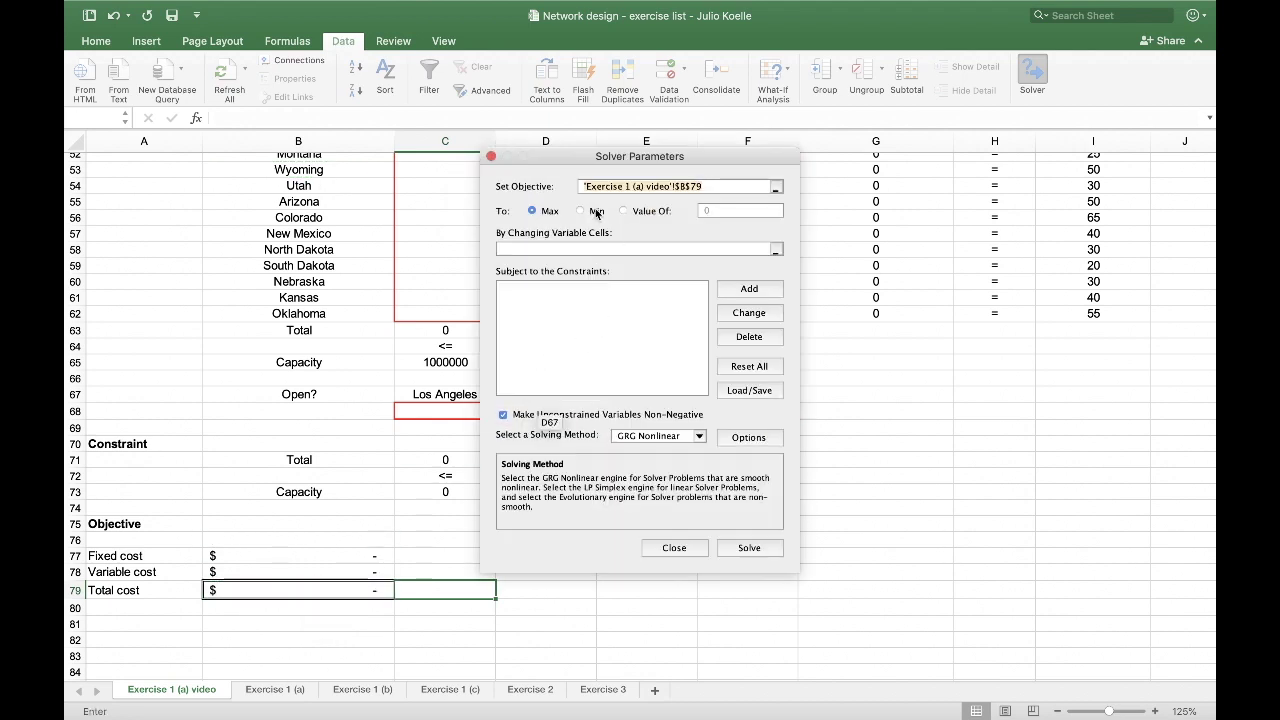
pyautogui.click(582, 211)
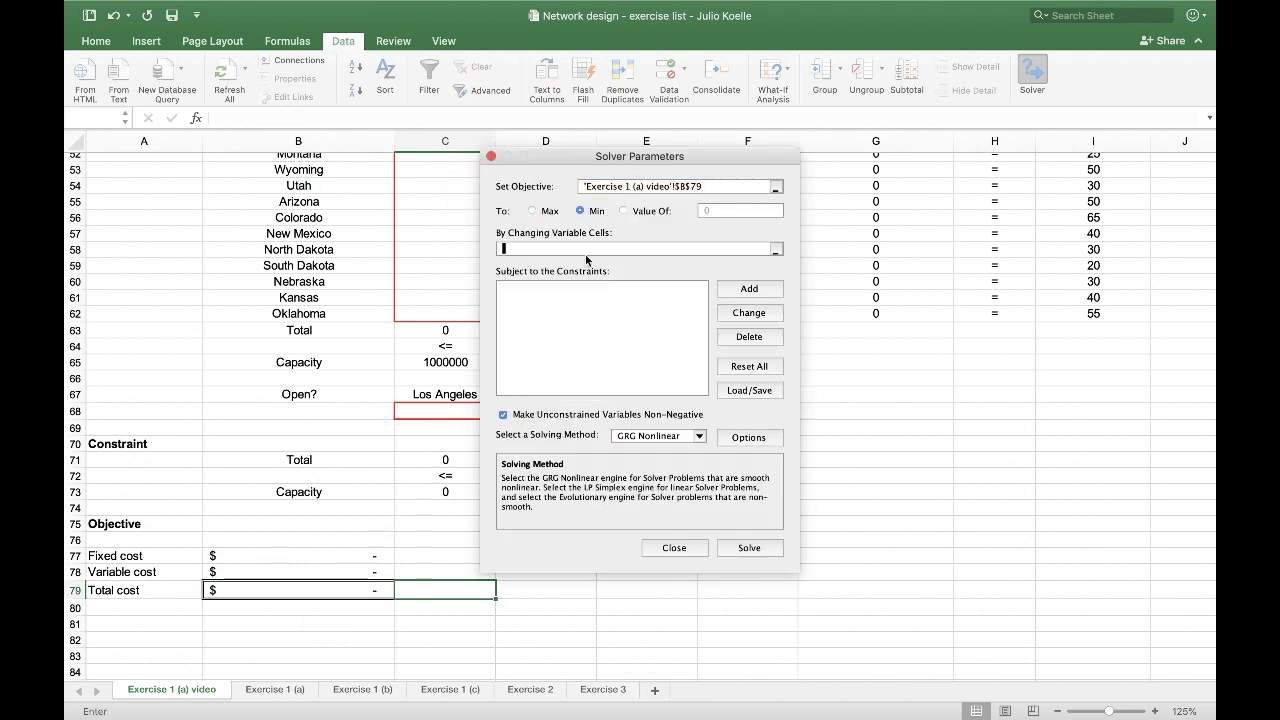
# Set the Solver's changing variable cells to the decision variables C47:F62 and the office-opening cells C68:F68.
pyautogui.click(775, 249)
pyautogui.scroll(4, 714, 306)
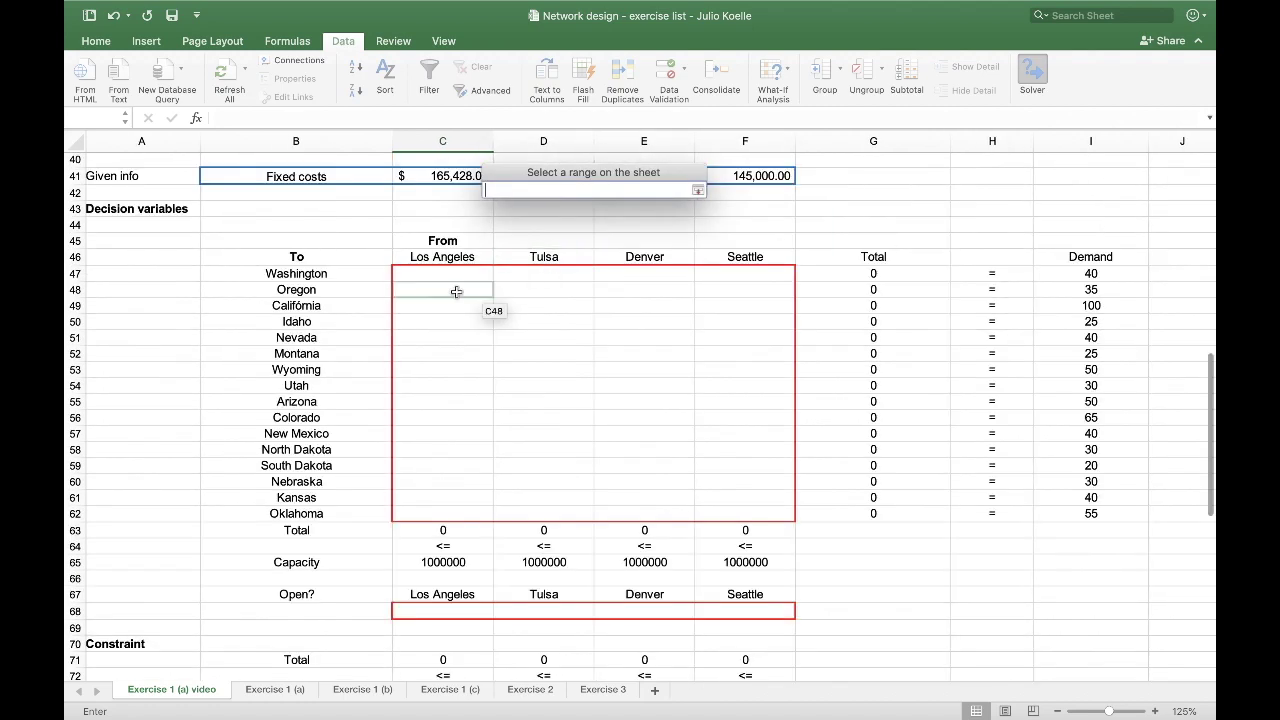
pyautogui.moveTo(446, 280); pyautogui.dragTo(748, 512)
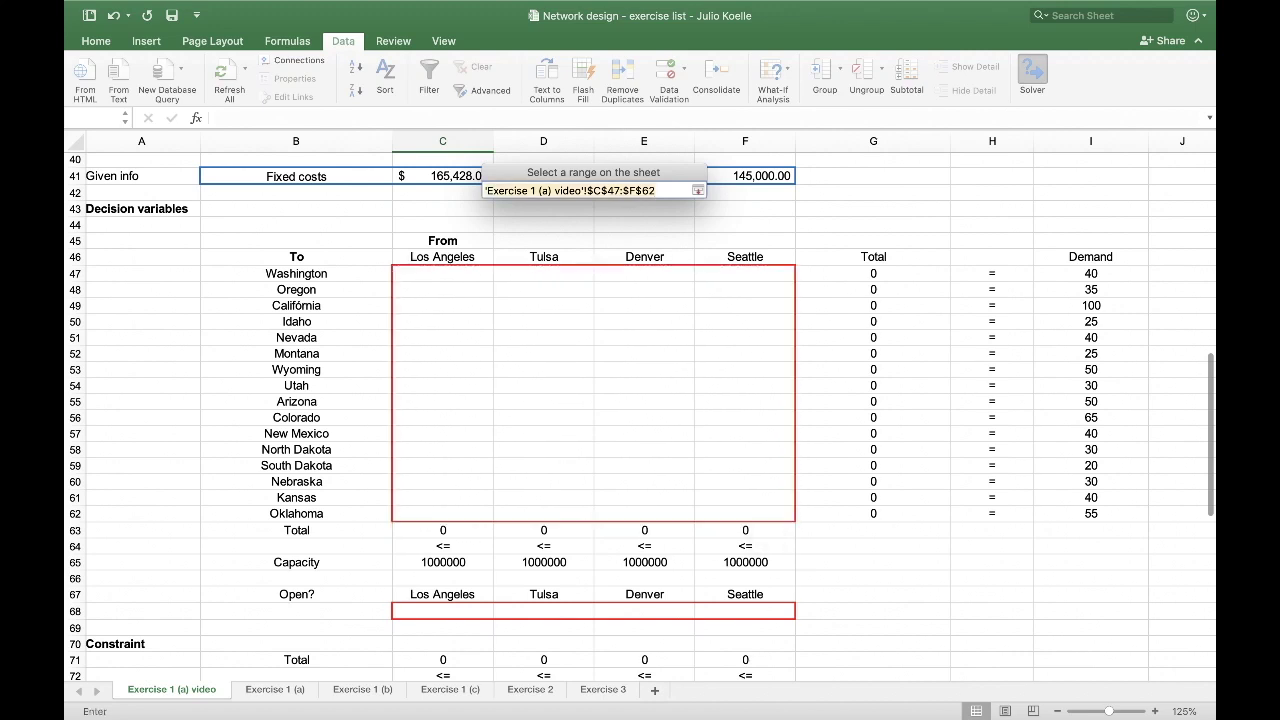
pyautogui.click(697, 190)
pyautogui.click(688, 252)
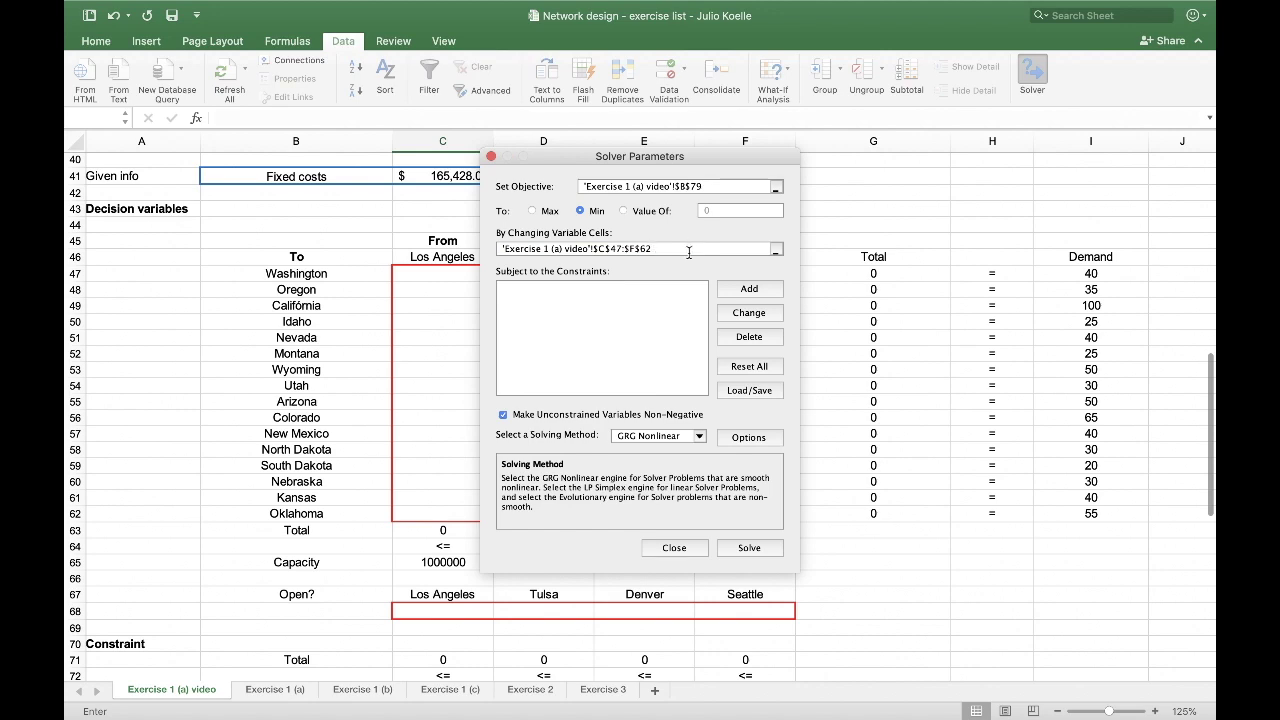
pyautogui.click(775, 249)
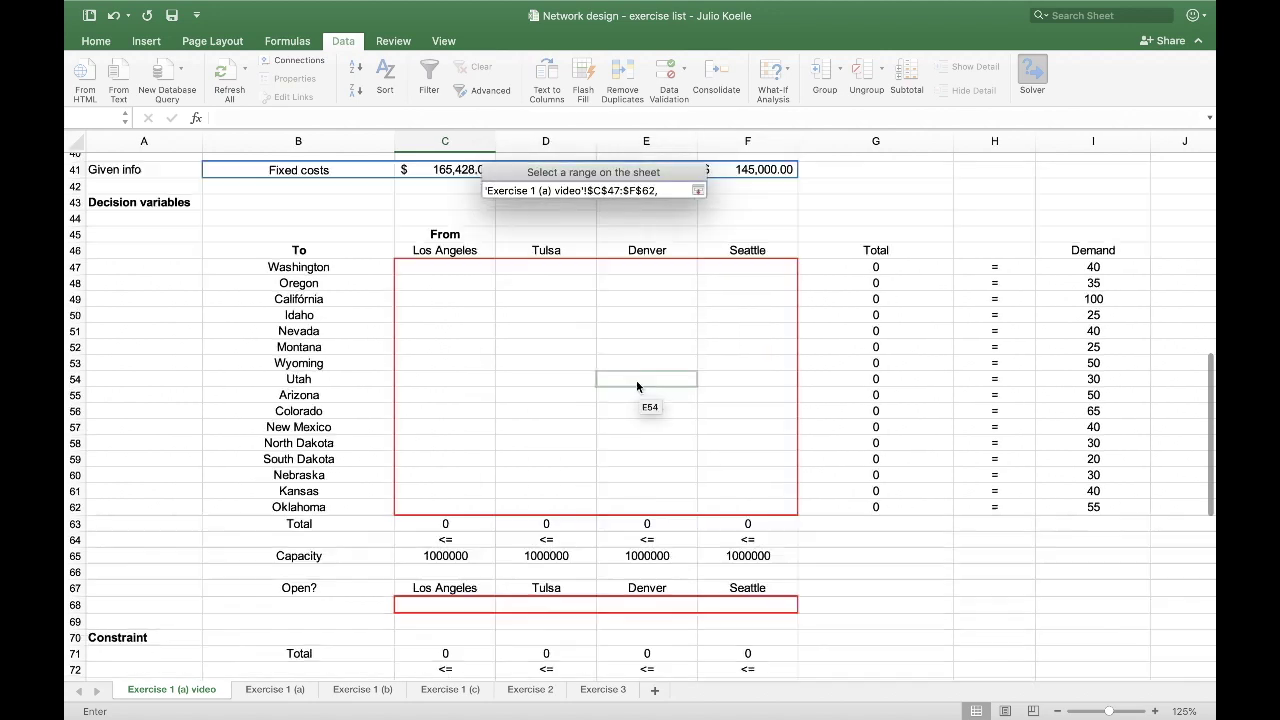
pyautogui.scroll(-3, 651, 408)
pyautogui.moveTo(461, 516); pyautogui.dragTo(750, 517)
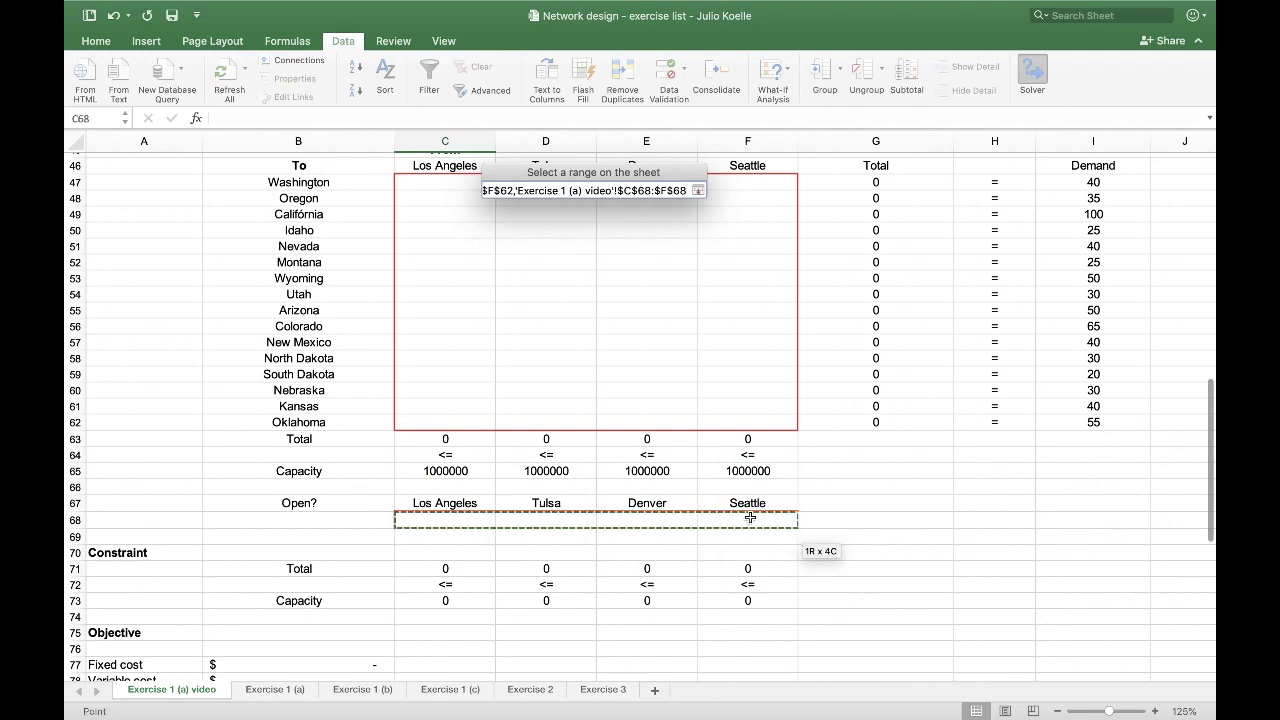
pyautogui.press('Return')
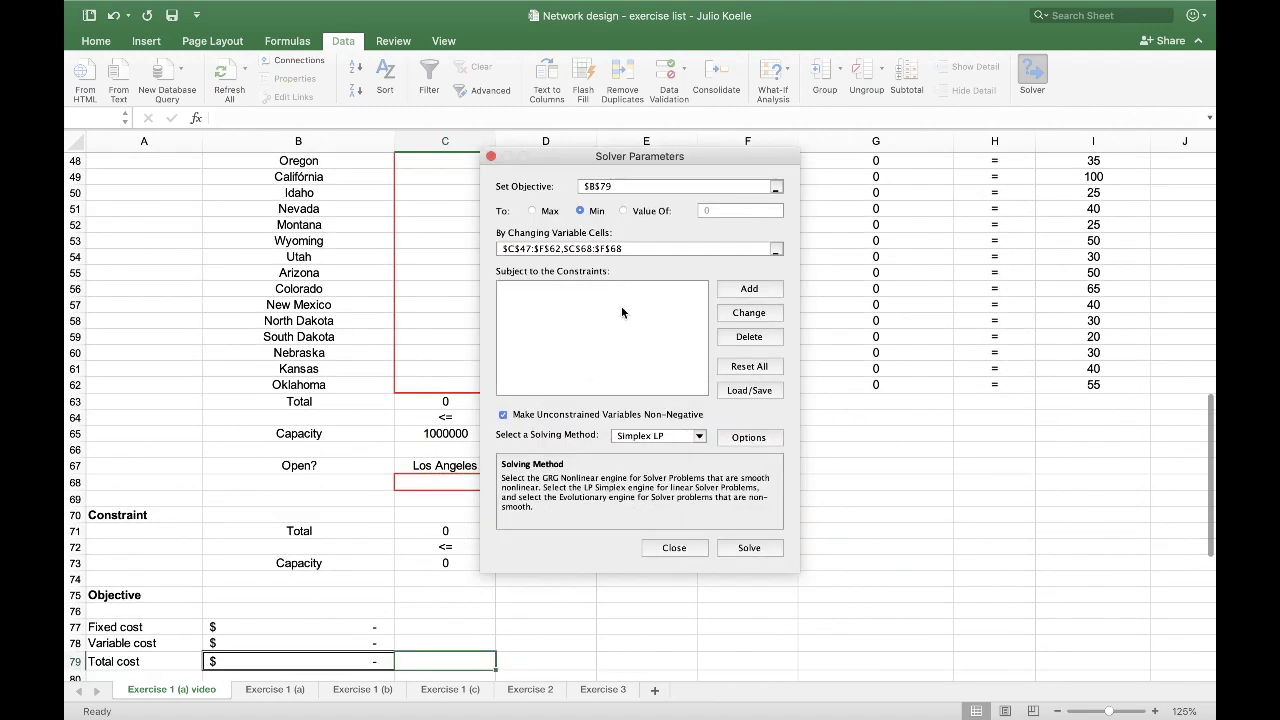
# Add the Solver demand constraint that the state totals G47:G62 = the demand in I47:I62.
pyautogui.click(756, 292)
pyautogui.scroll(5, 756, 296)
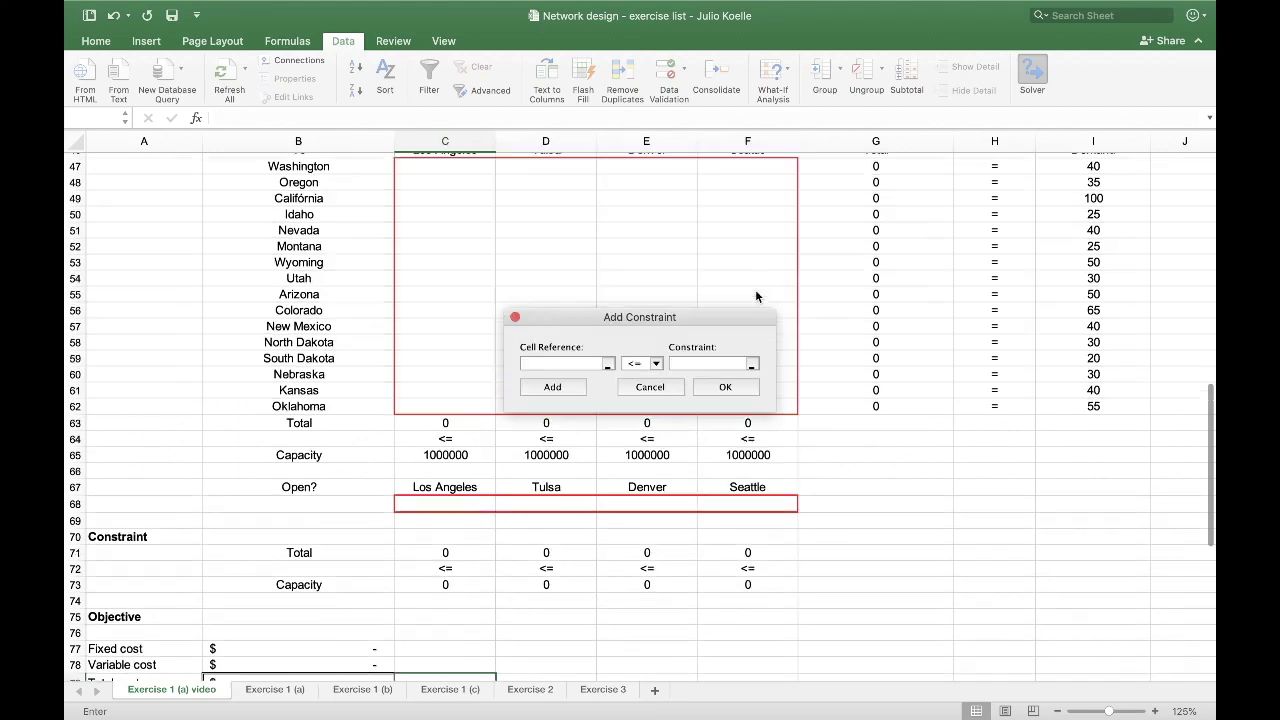
pyautogui.moveTo(876, 256); pyautogui.dragTo(878, 497)
pyautogui.click(655, 363)
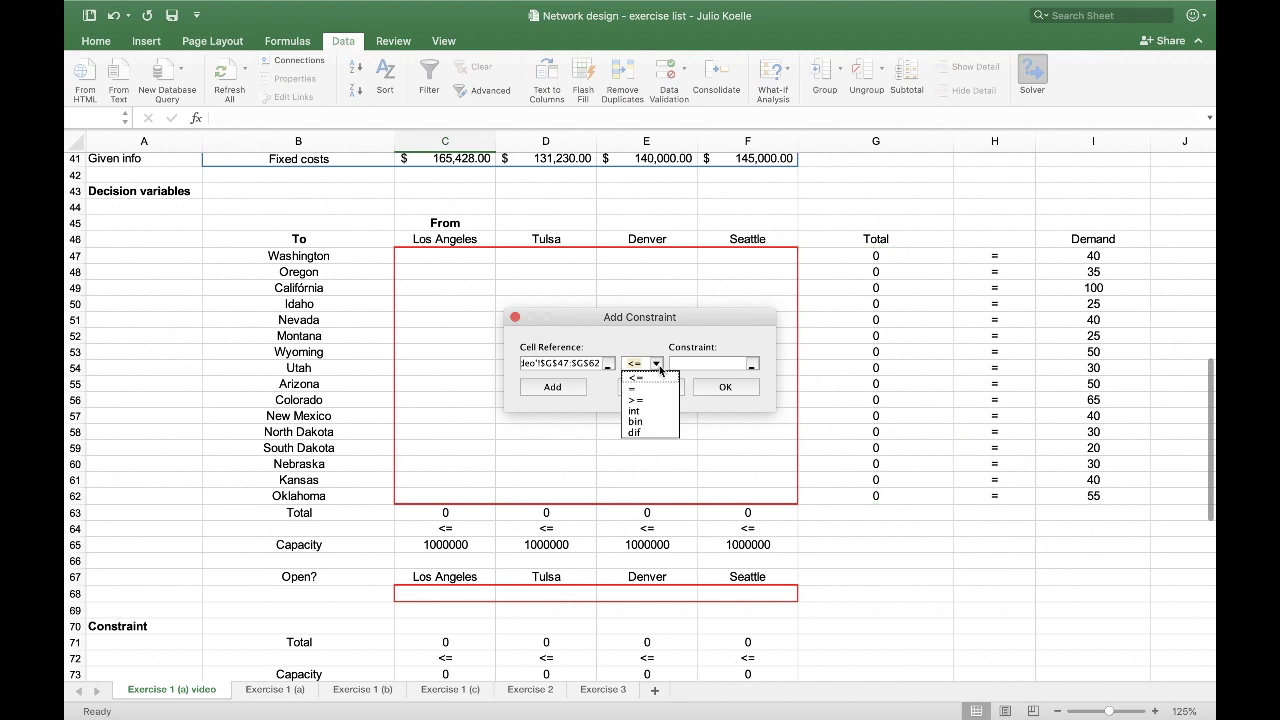
pyautogui.click(647, 389)
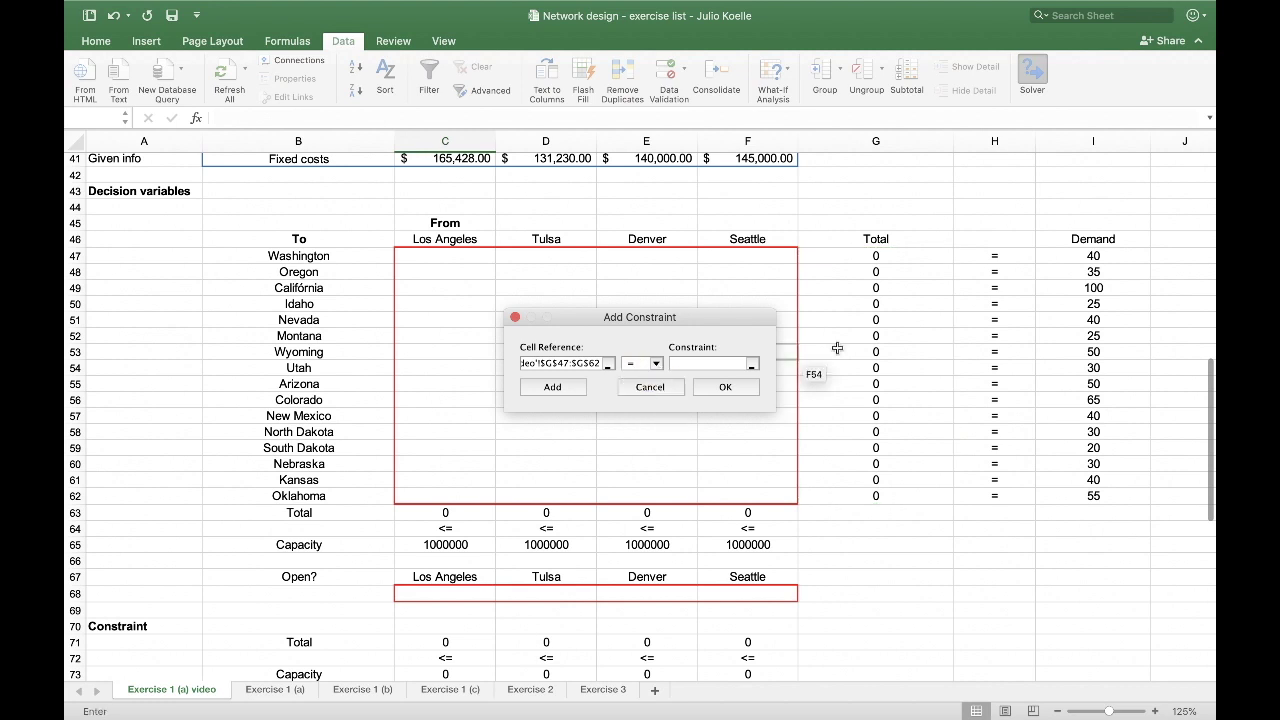
pyautogui.click(1078, 262)
pyautogui.moveTo(1078, 262); pyautogui.dragTo(1140, 497)
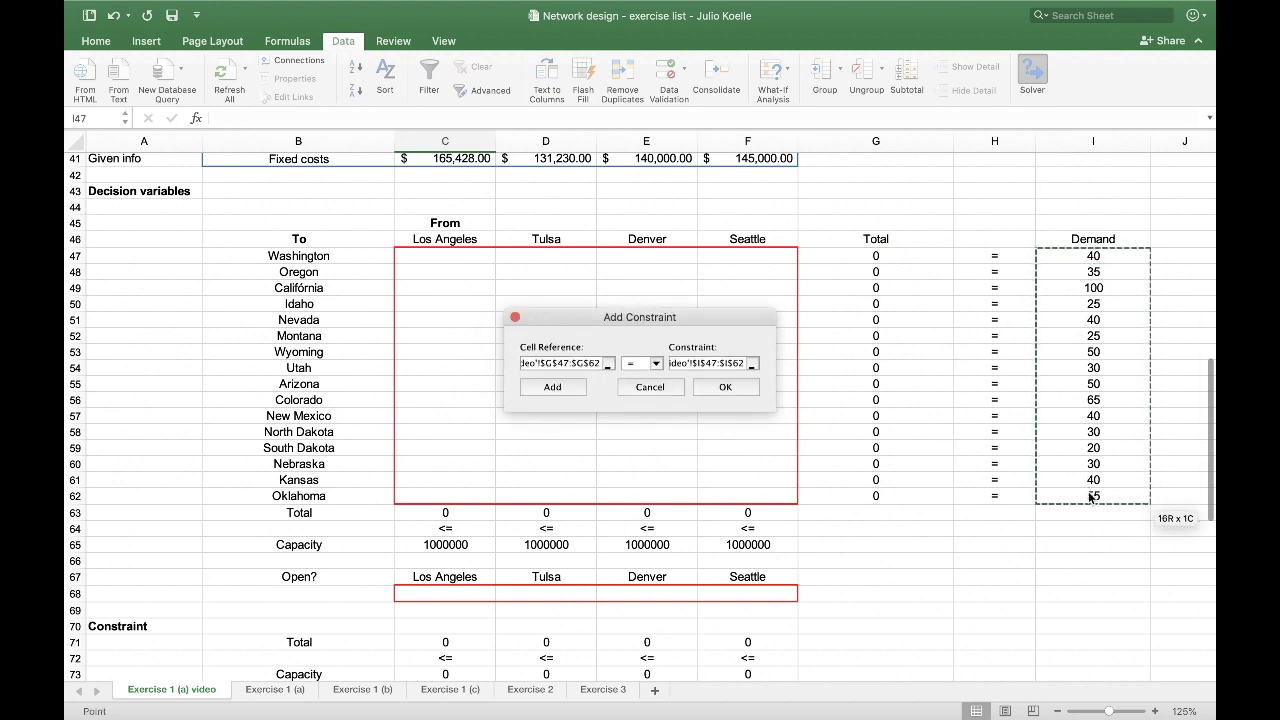
pyautogui.scroll(-3, 507, 418)
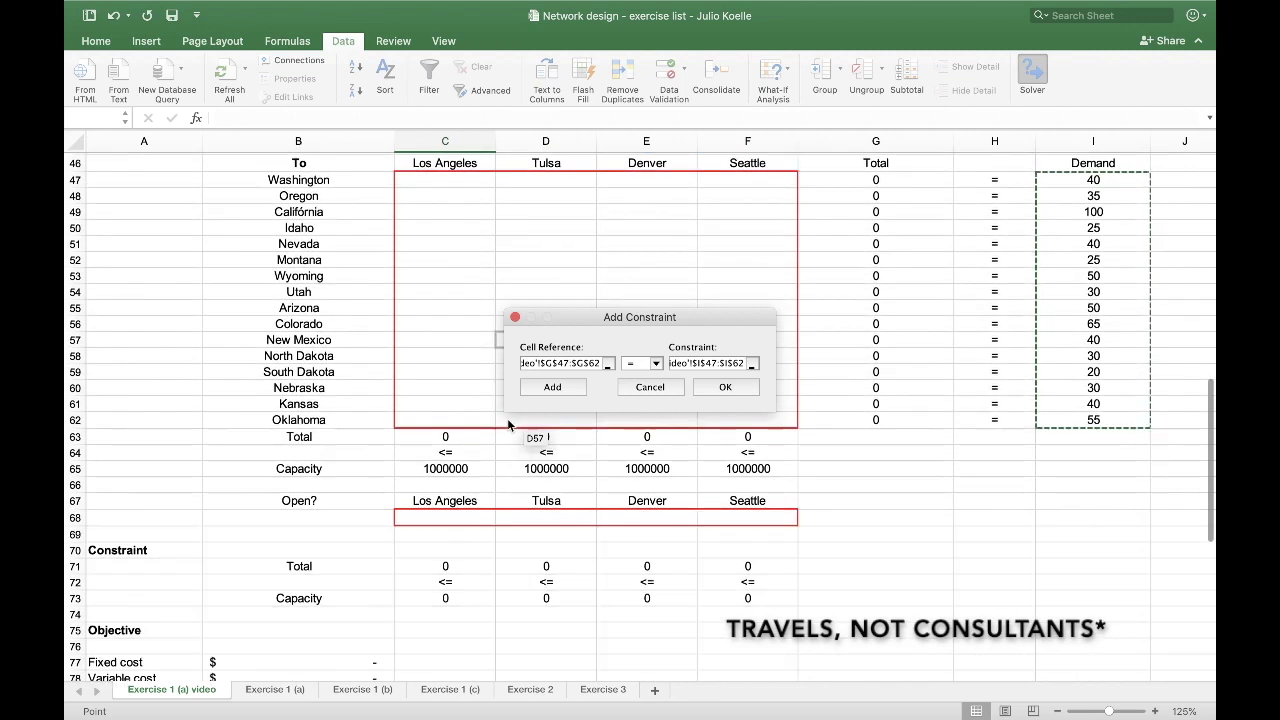
pyautogui.click(568, 389)
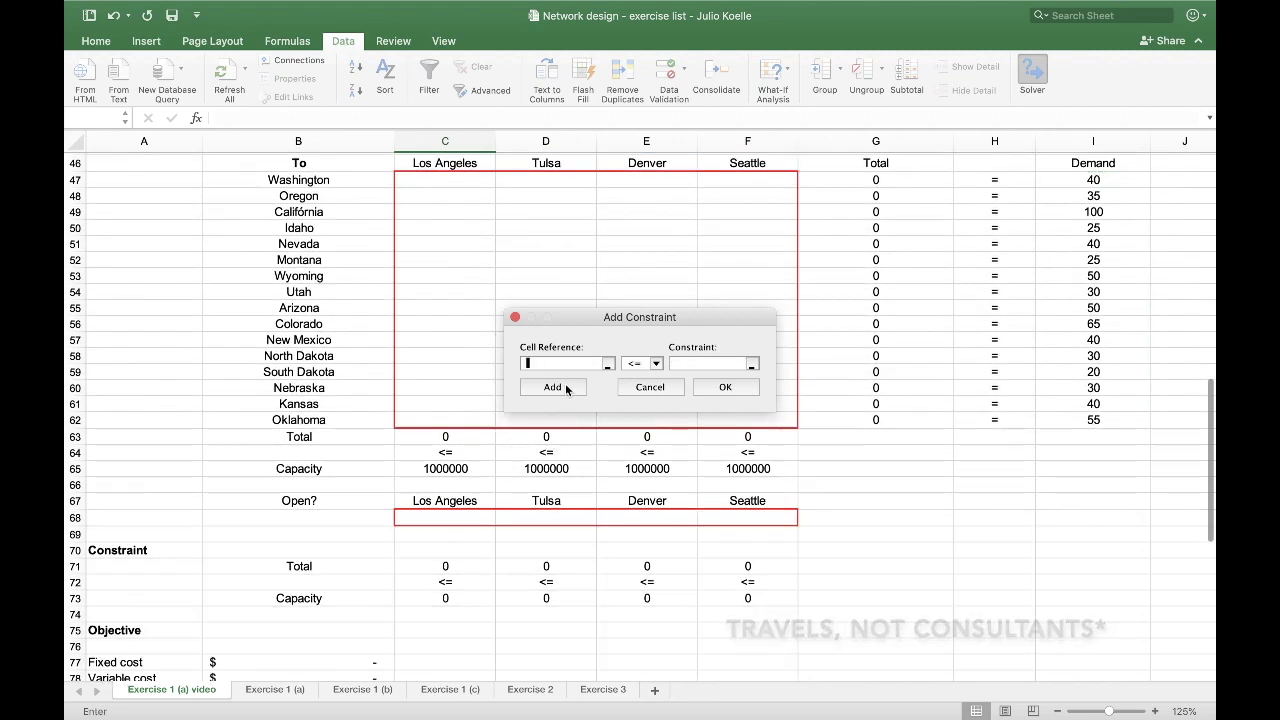
# Add the Solver constraint that the office totals C63:F63 are <= the capacities C65:F65.
pyautogui.moveTo(451, 437); pyautogui.dragTo(724, 446)
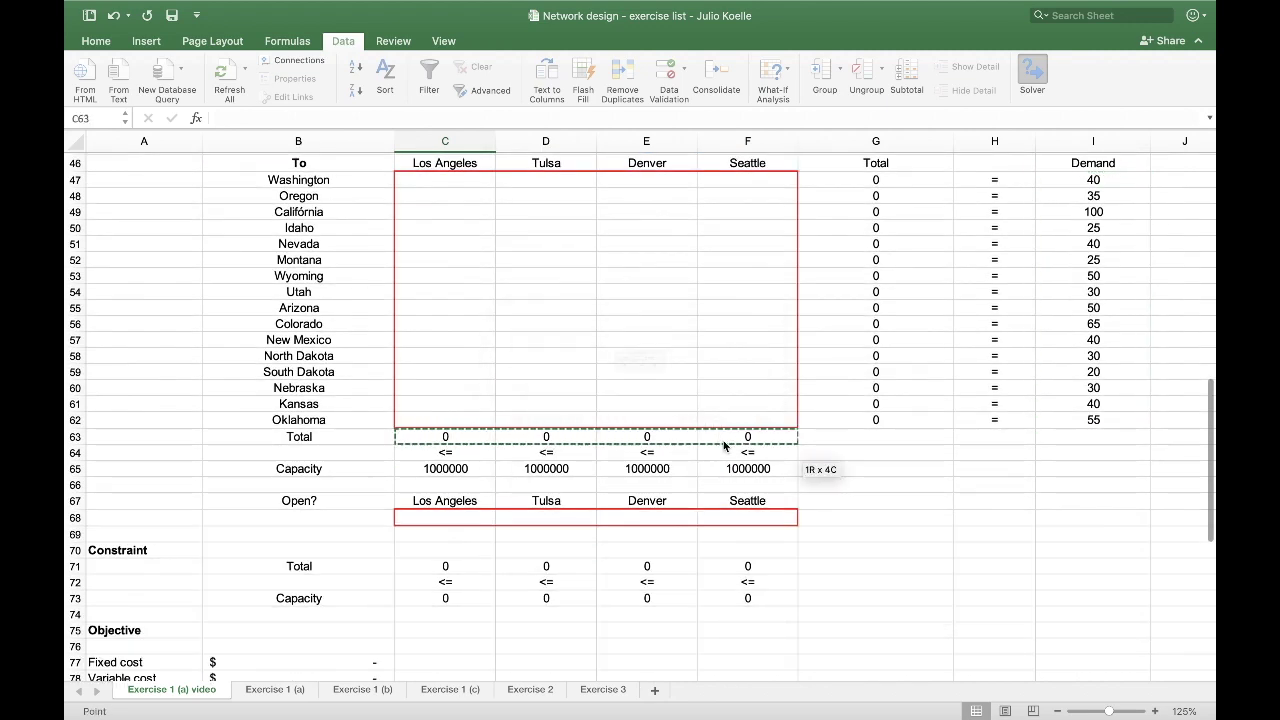
pyautogui.click(684, 366)
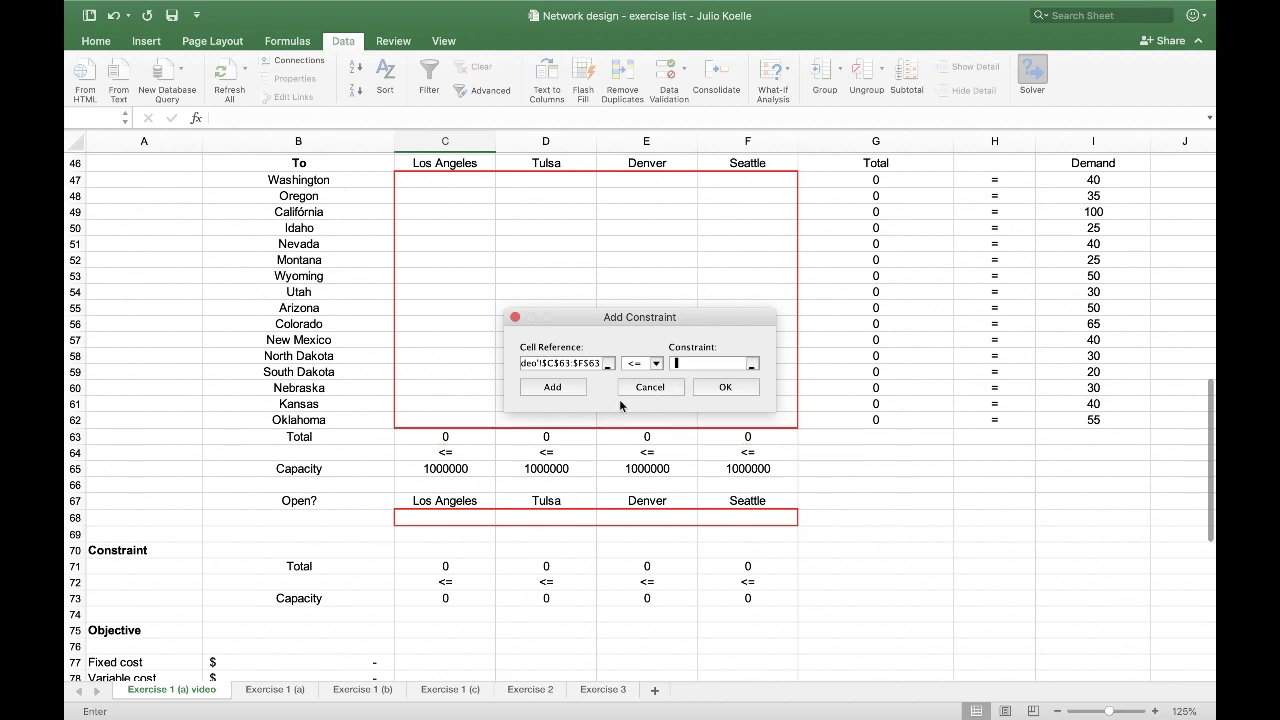
pyautogui.moveTo(440, 469); pyautogui.dragTo(728, 471)
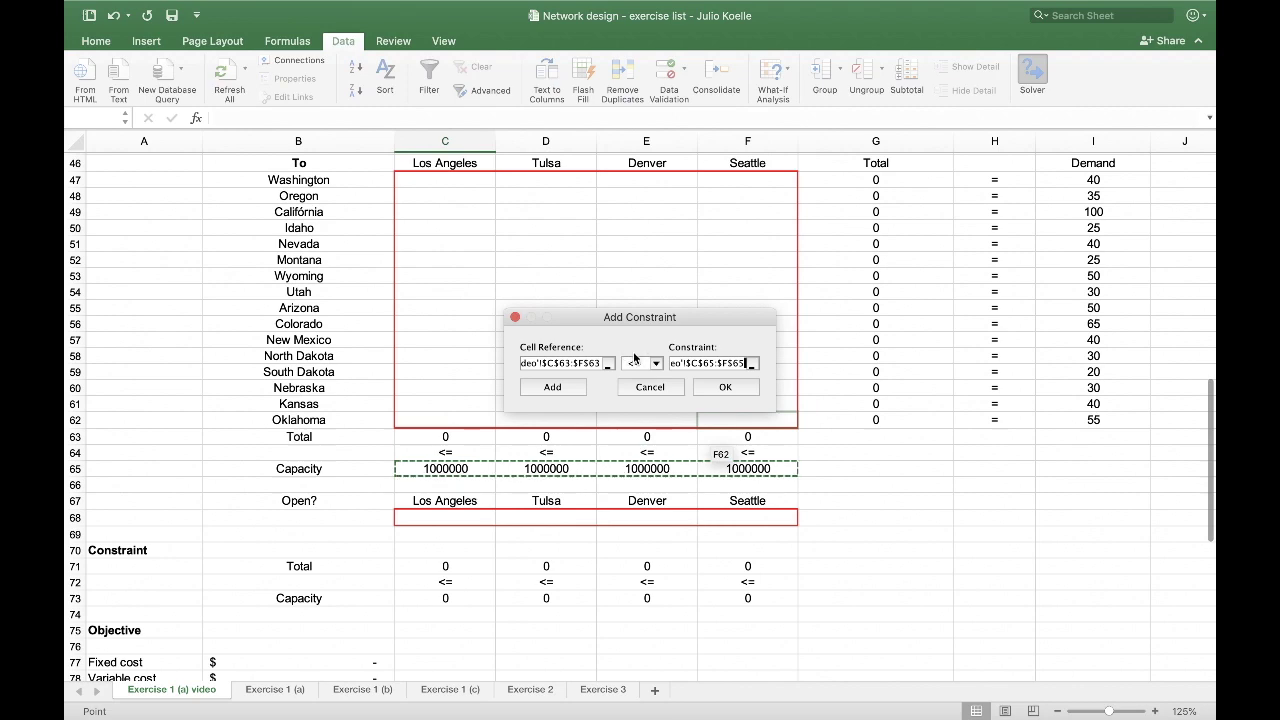
pyautogui.click(552, 387)
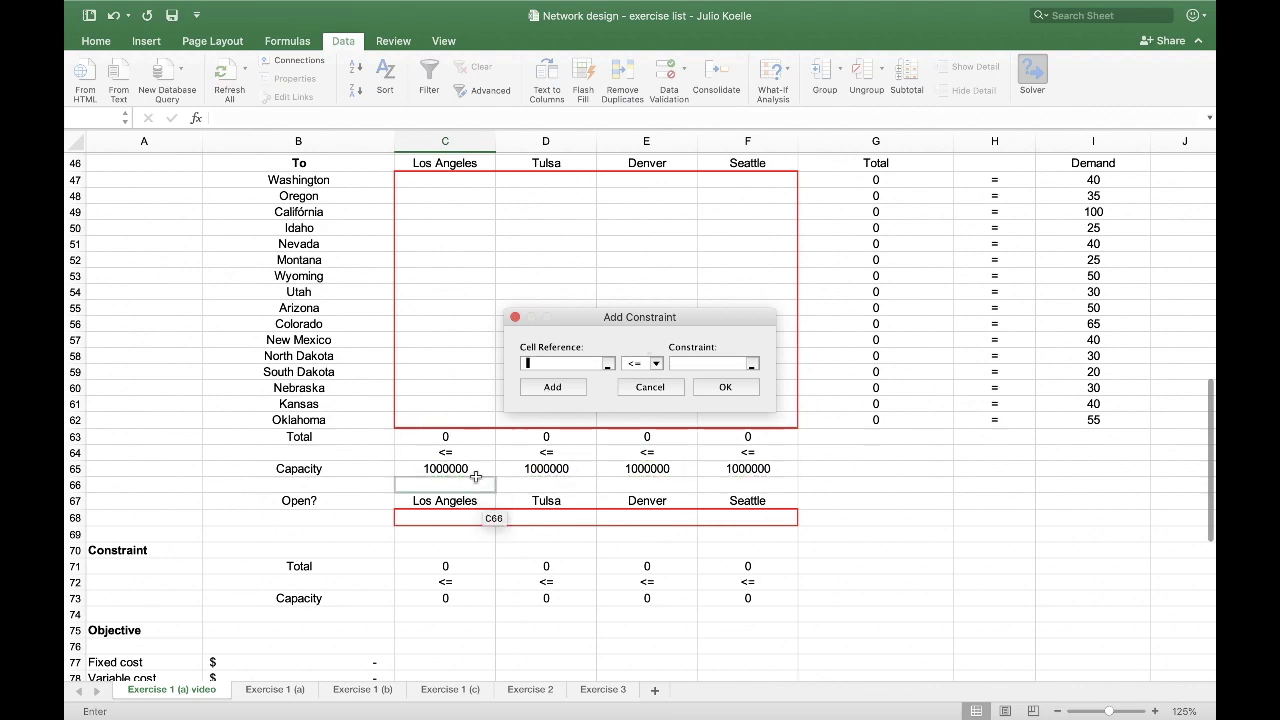
# Add the Solver constraint linking totals to open offices: C71:F71 <= C73:F73.
pyautogui.scroll(-1, 476, 477)
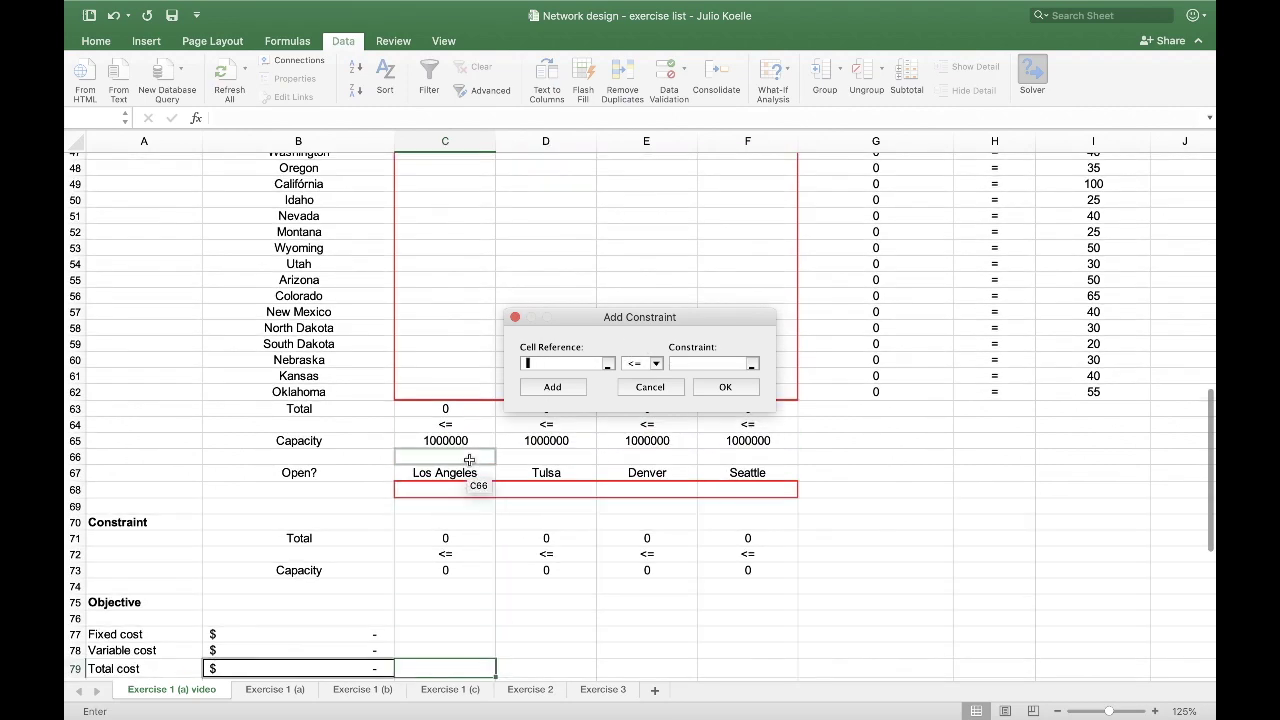
pyautogui.moveTo(443, 537); pyautogui.dragTo(708, 540)
pyautogui.click(688, 363)
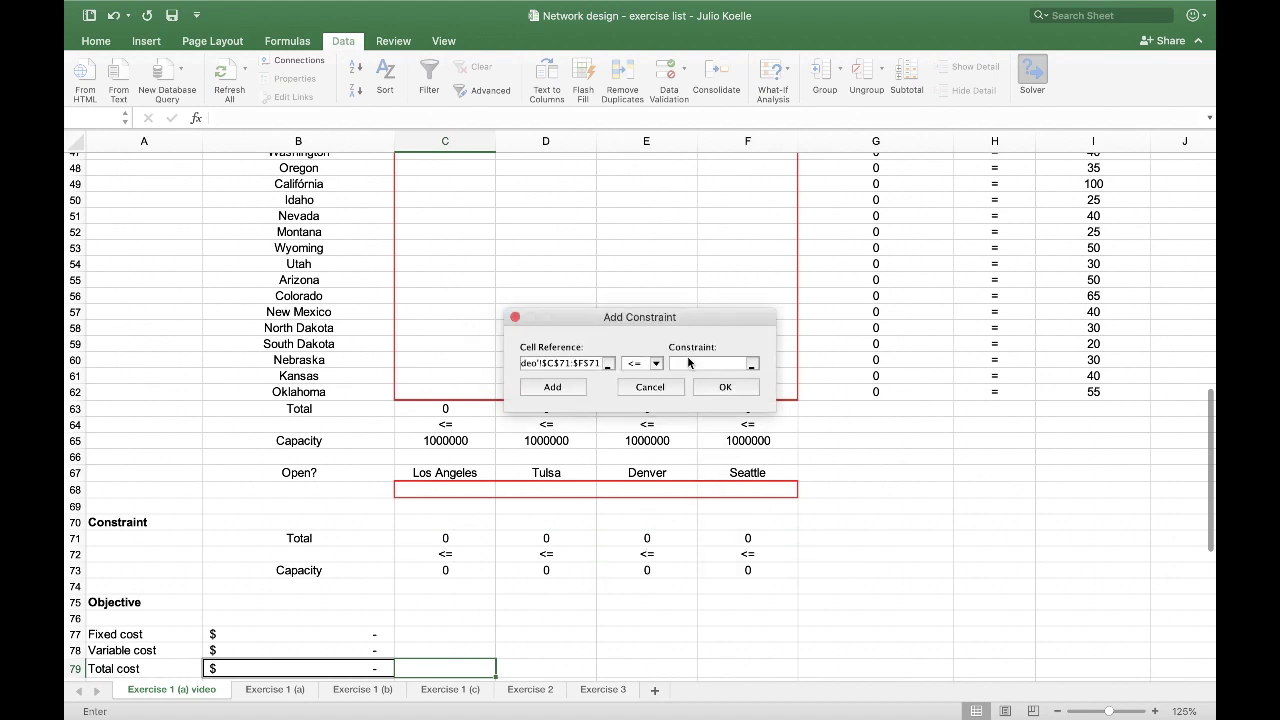
pyautogui.moveTo(452, 569); pyautogui.dragTo(714, 574)
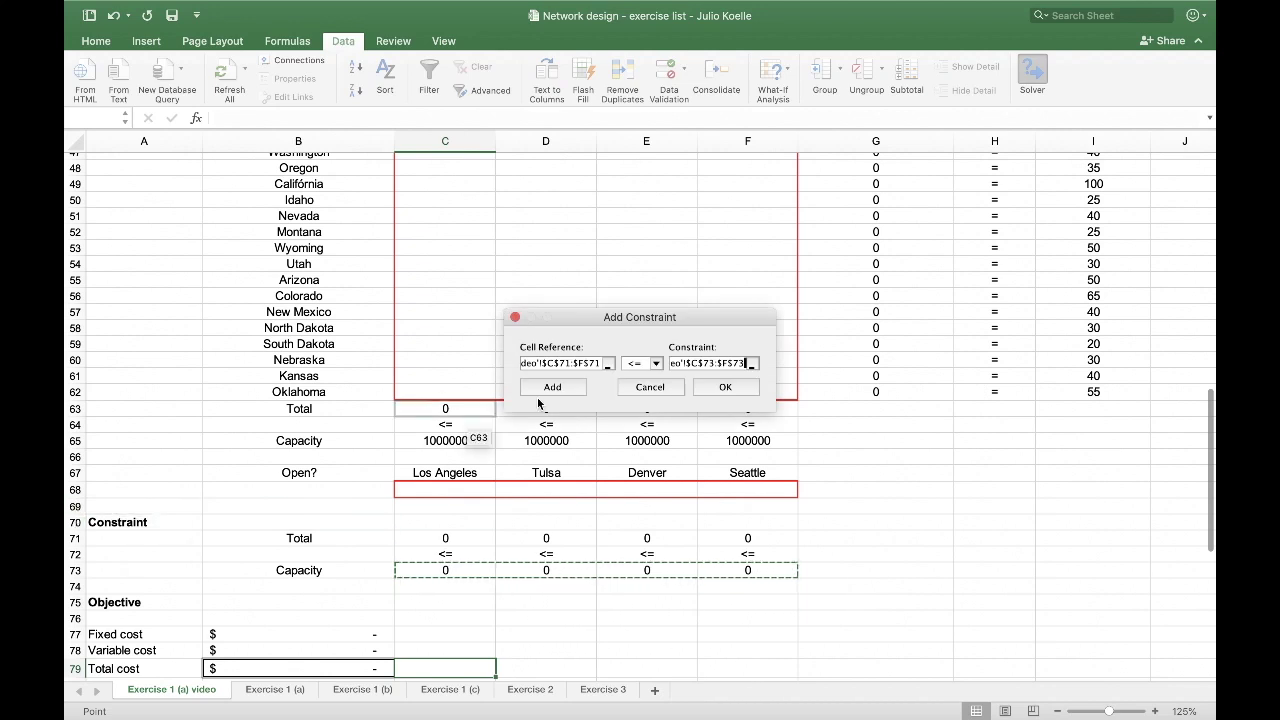
pyautogui.click(564, 388)
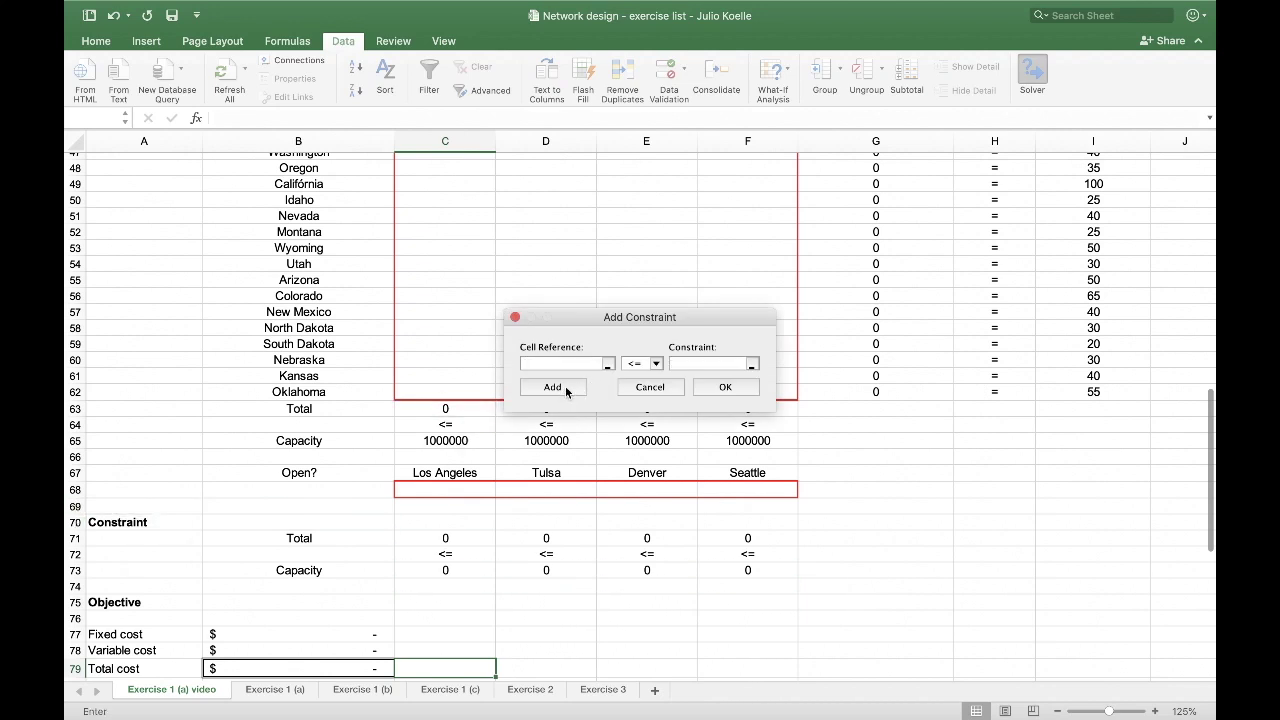
# Add a Solver constraint making the office-opening cells C68:F68 binary.
pyautogui.moveTo(449, 490); pyautogui.dragTo(726, 485)
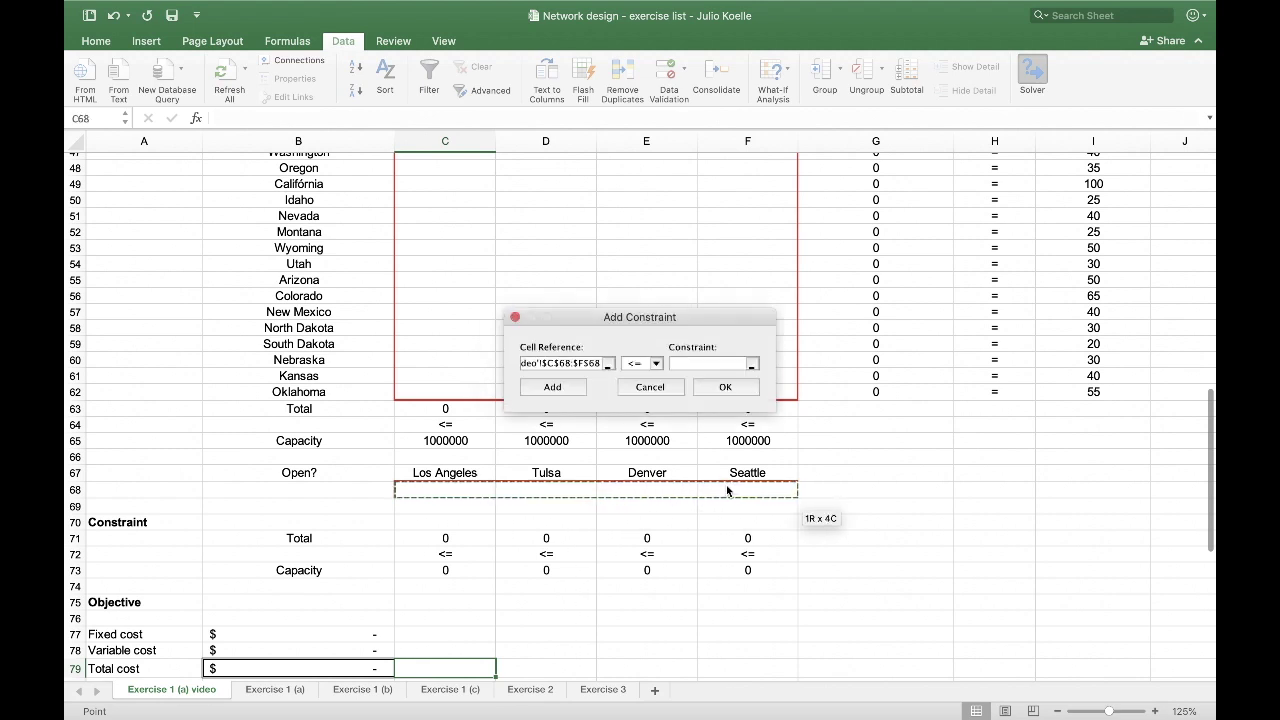
pyautogui.click(656, 364)
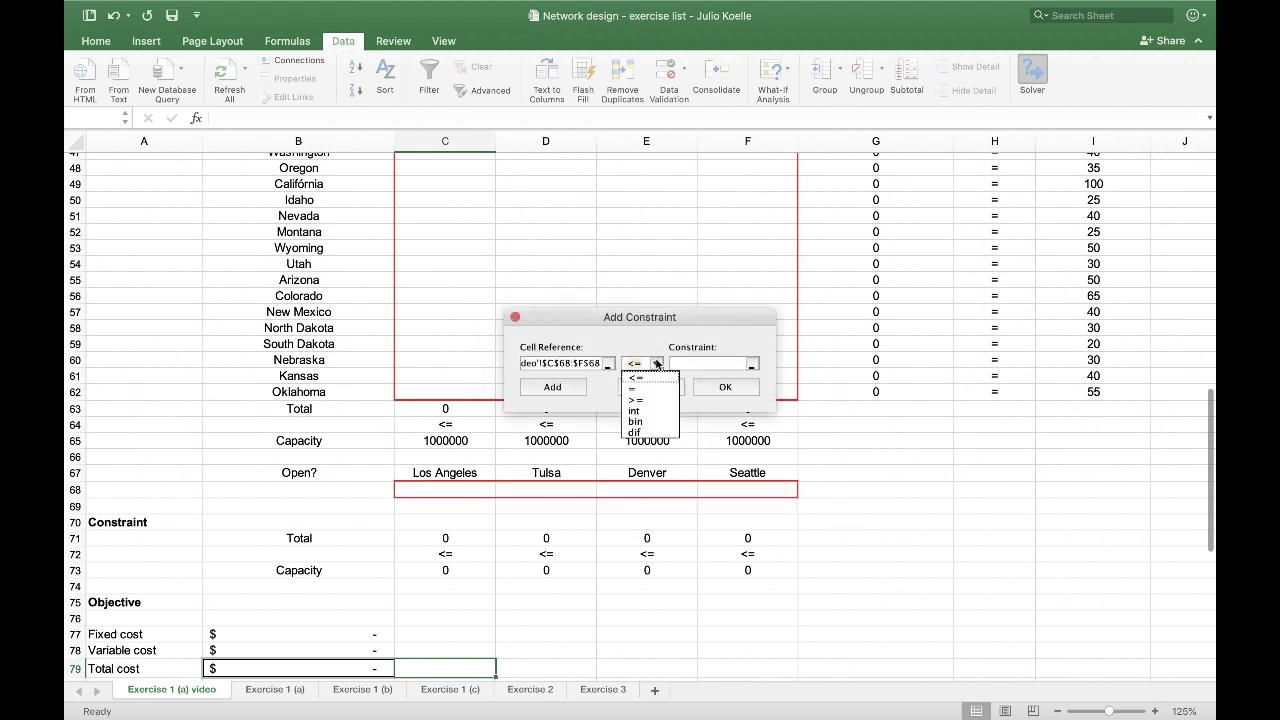
pyautogui.click(640, 421)
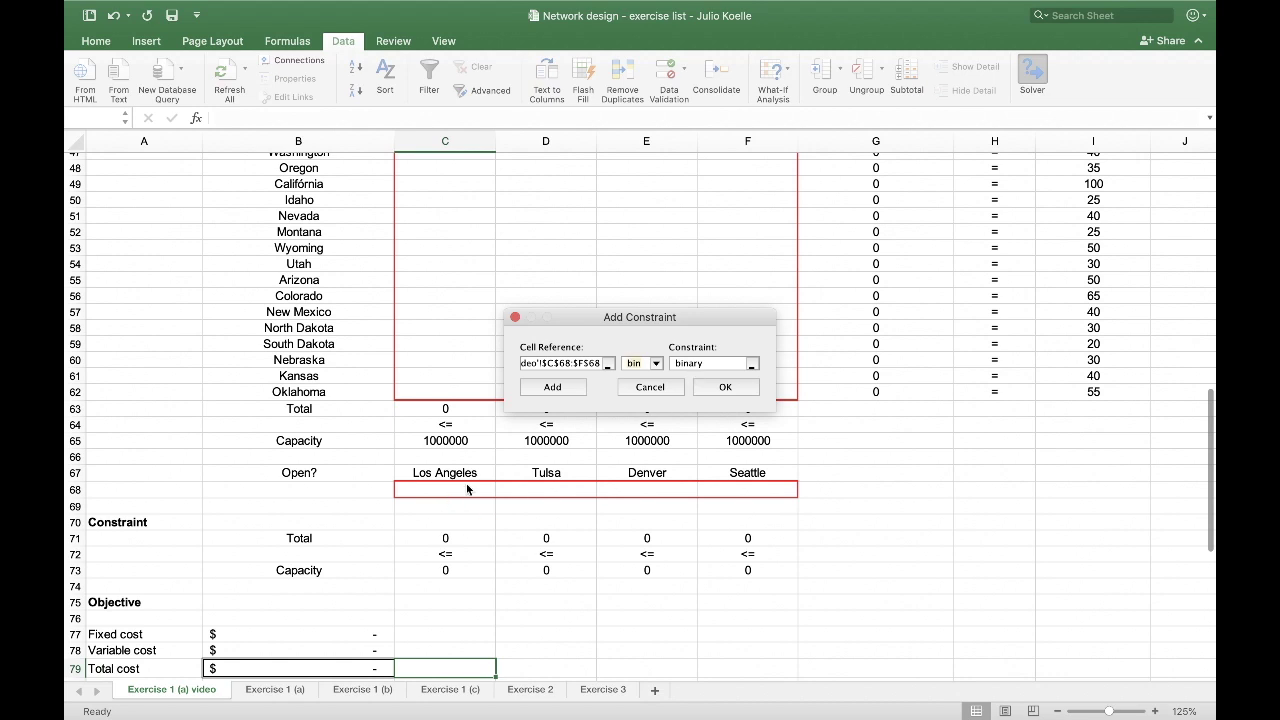
pyautogui.click(556, 387)
# Add a Solver constraint making the travel decision variables C47:F62 integer and finish the constraint list.
pyautogui.moveTo(676, 318); pyautogui.dragTo(993, 317)
pyautogui.scroll(3, 703, 416)
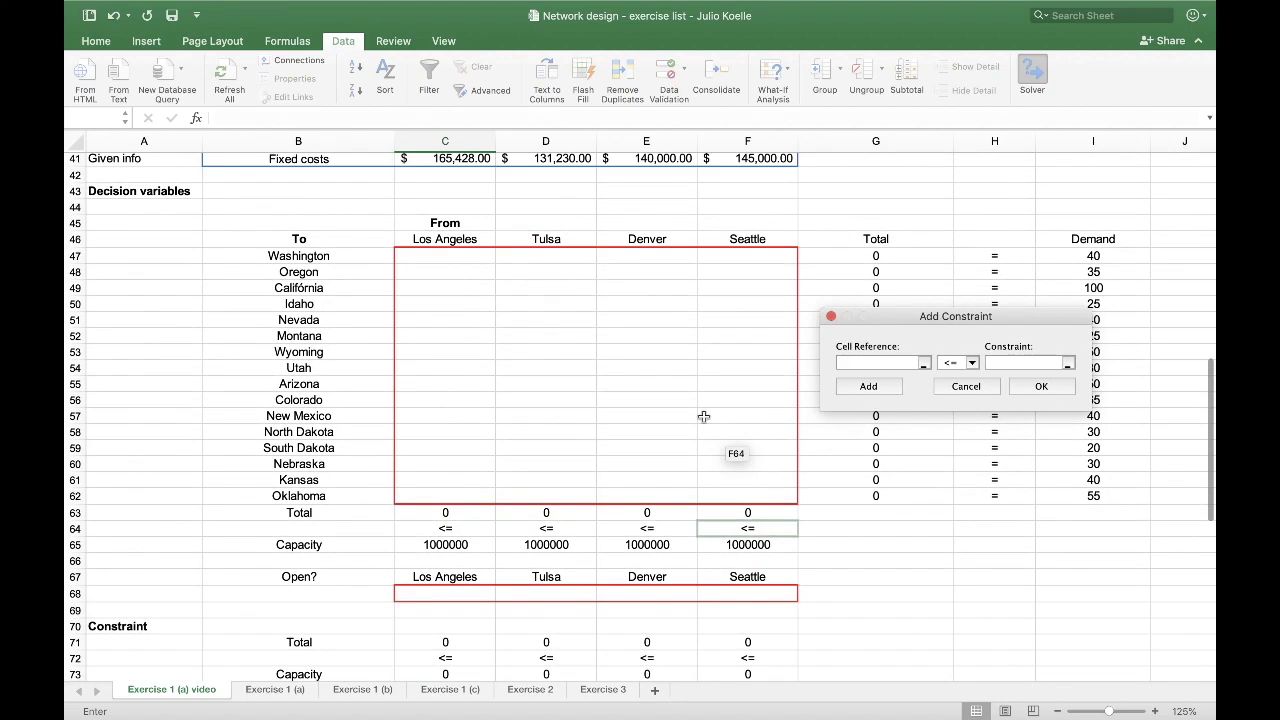
pyautogui.moveTo(443, 258); pyautogui.dragTo(758, 489)
pyautogui.click(972, 362)
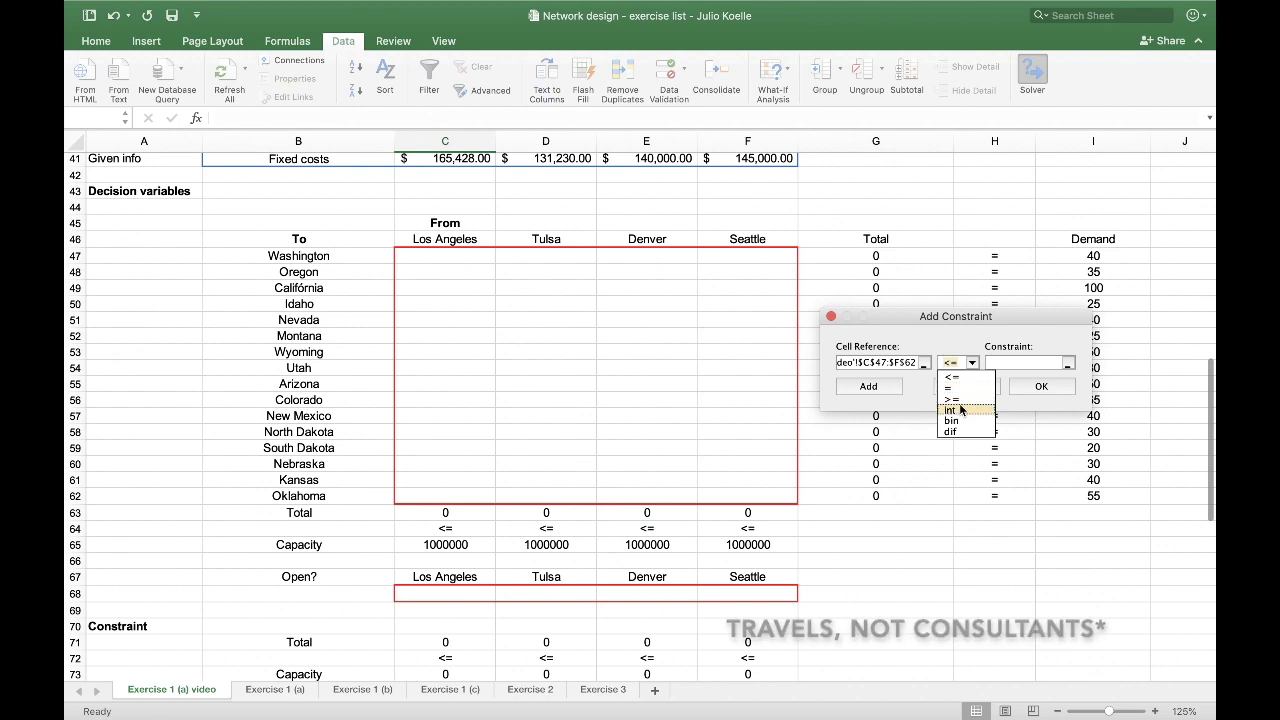
pyautogui.click(958, 414)
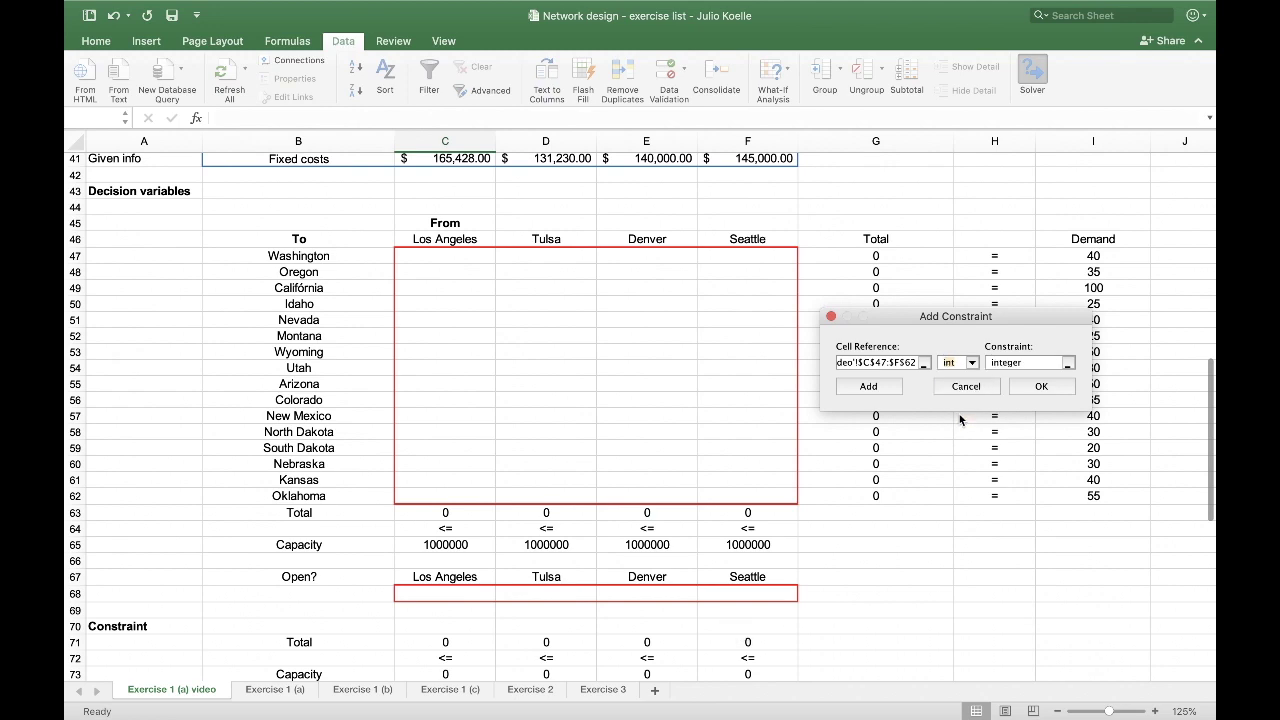
pyautogui.click(1034, 388)
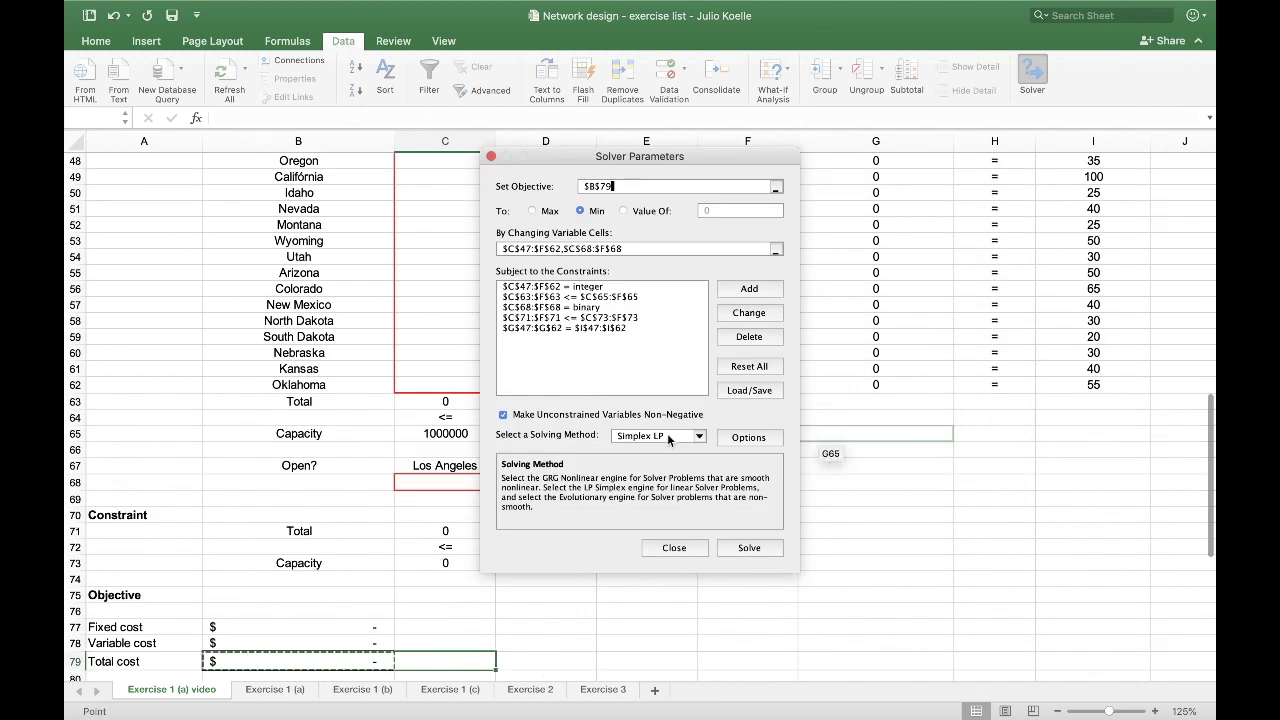
# Select Simplex LP as the solving method, solve the model and keep the Solver solution.
pyautogui.click(670, 440)
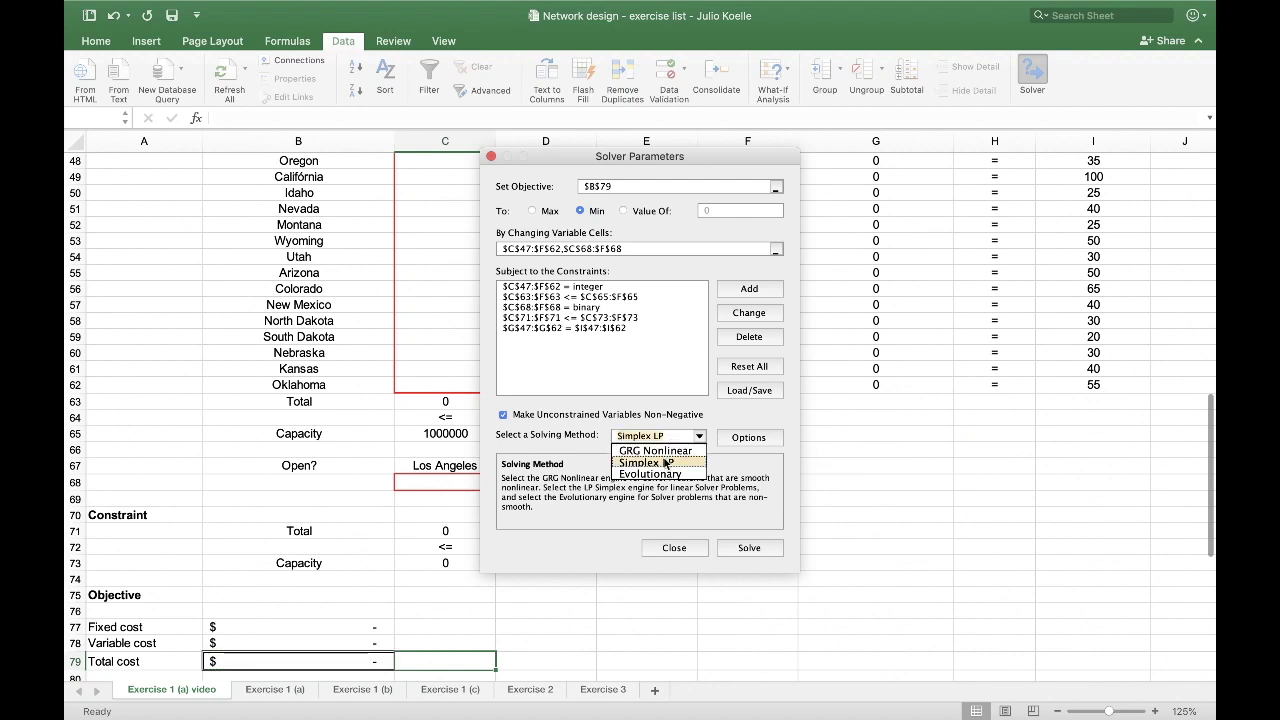
pyautogui.click(664, 463)
pyautogui.click(751, 548)
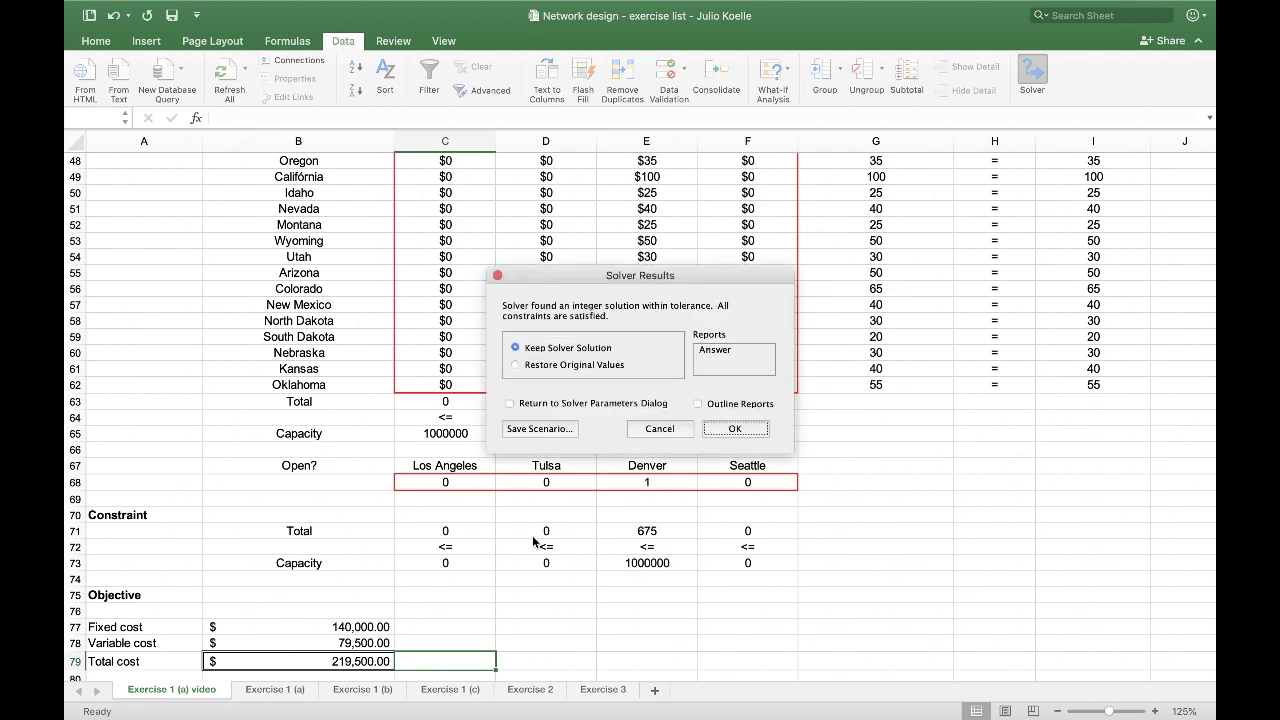
pyautogui.click(725, 433)
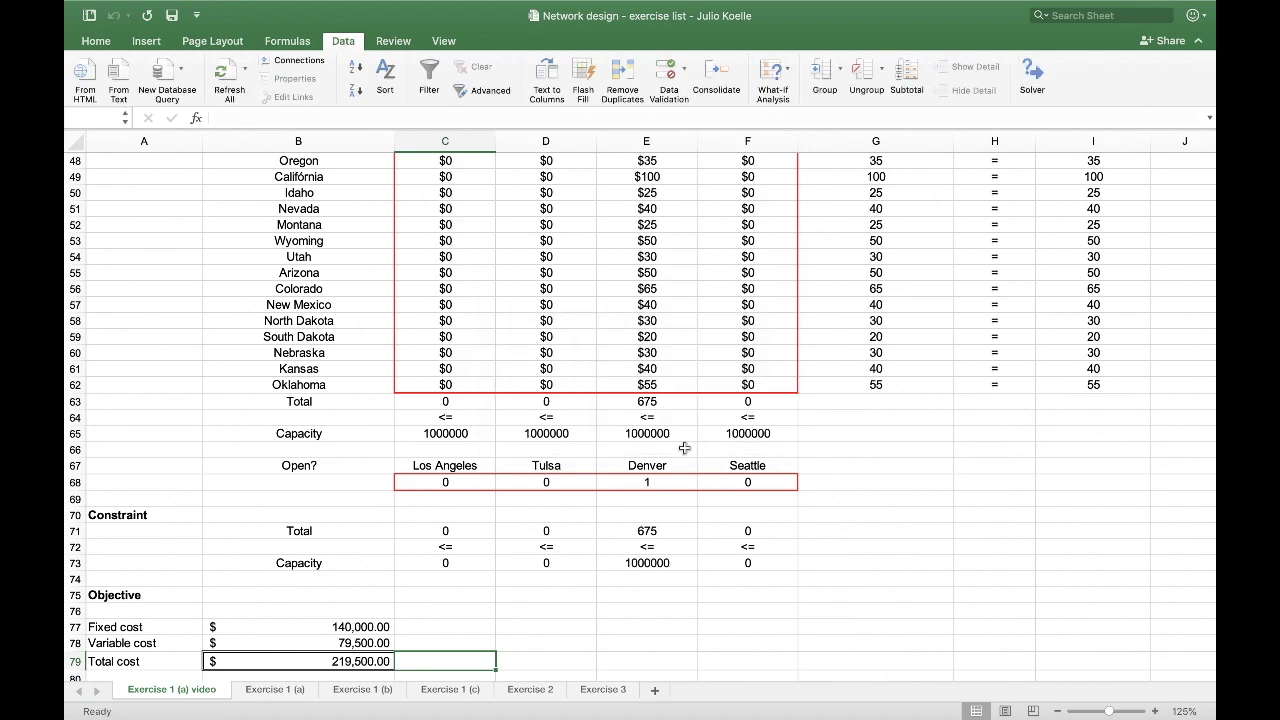
pyautogui.scroll(-1, 451, 572)
pyautogui.click(352, 611)
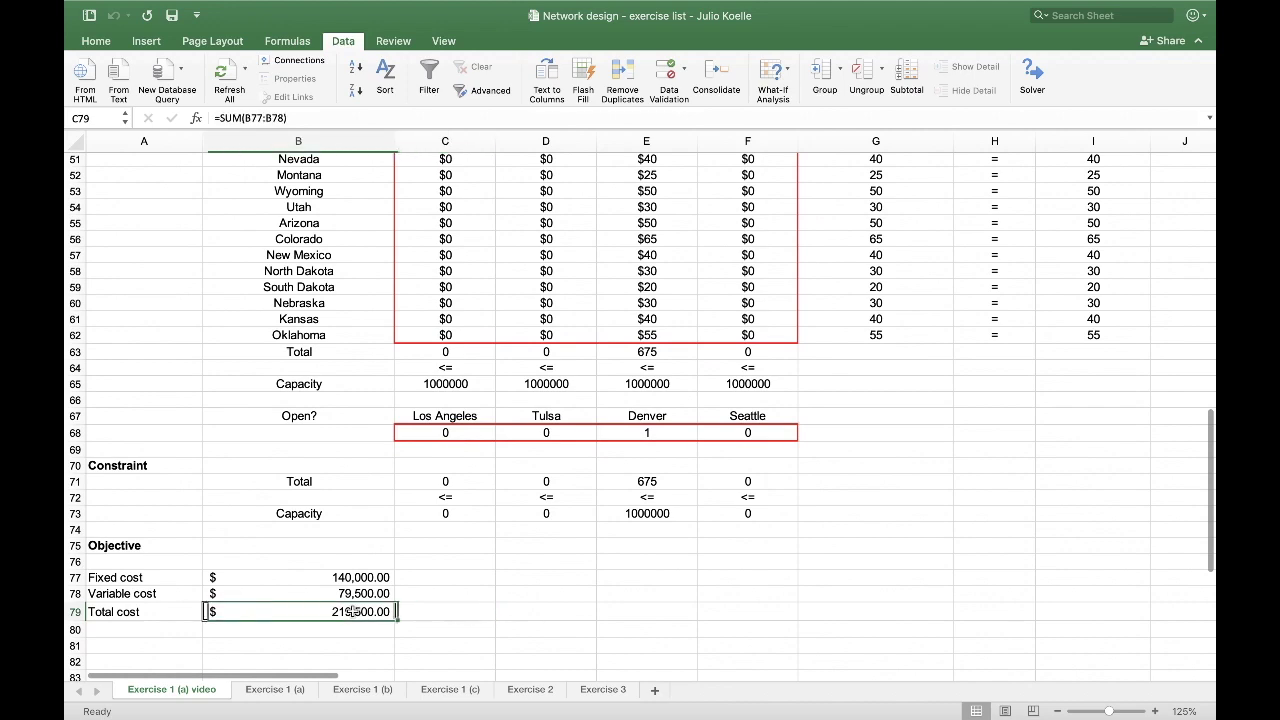
pyautogui.click(428, 604)
# Check the exercise text for the consultant question, and label cell A81 "Consultants needed".
pyautogui.scroll(15, 470, 540)
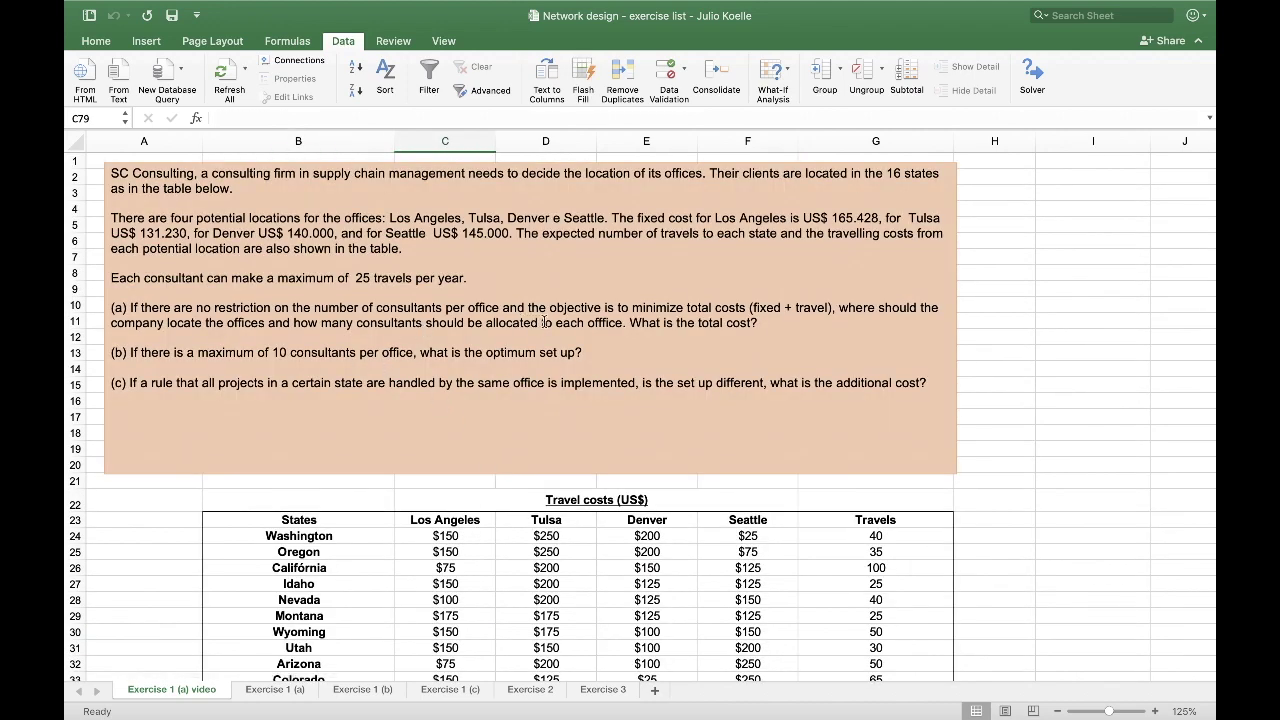
pyautogui.scroll(-15, 623, 328)
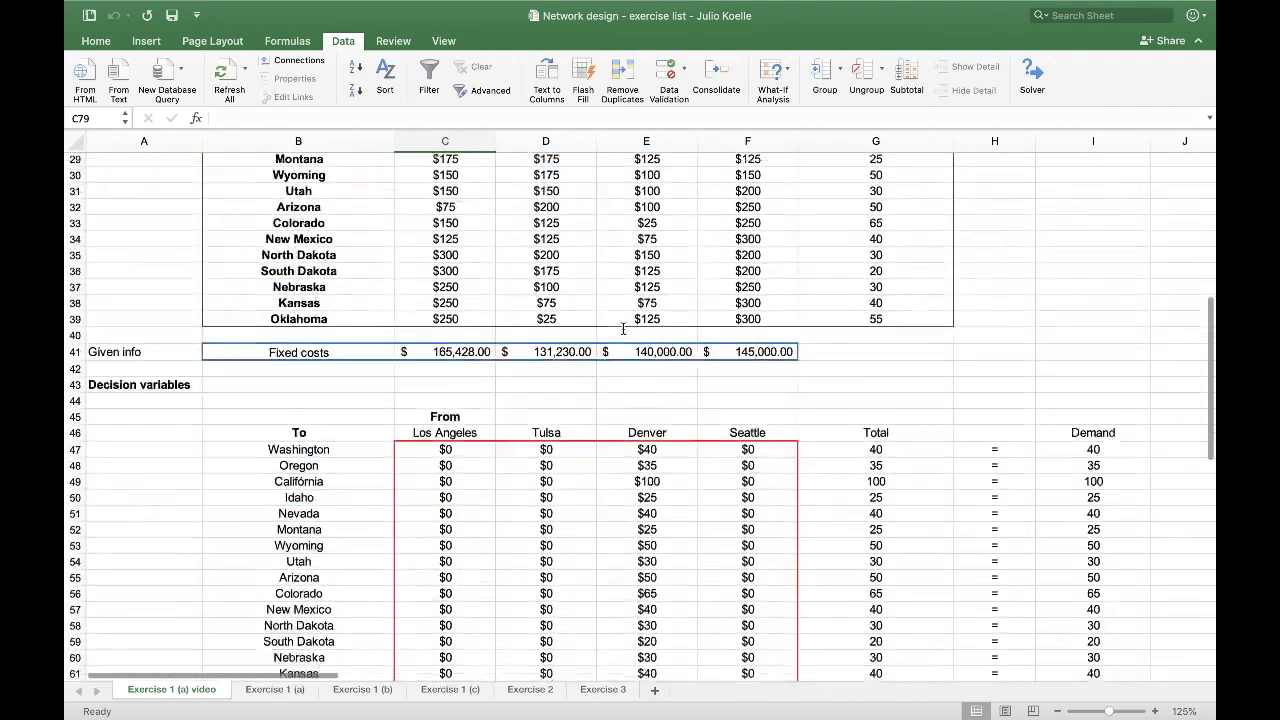
pyautogui.click(160, 567)
pyautogui.write('Consultants need')
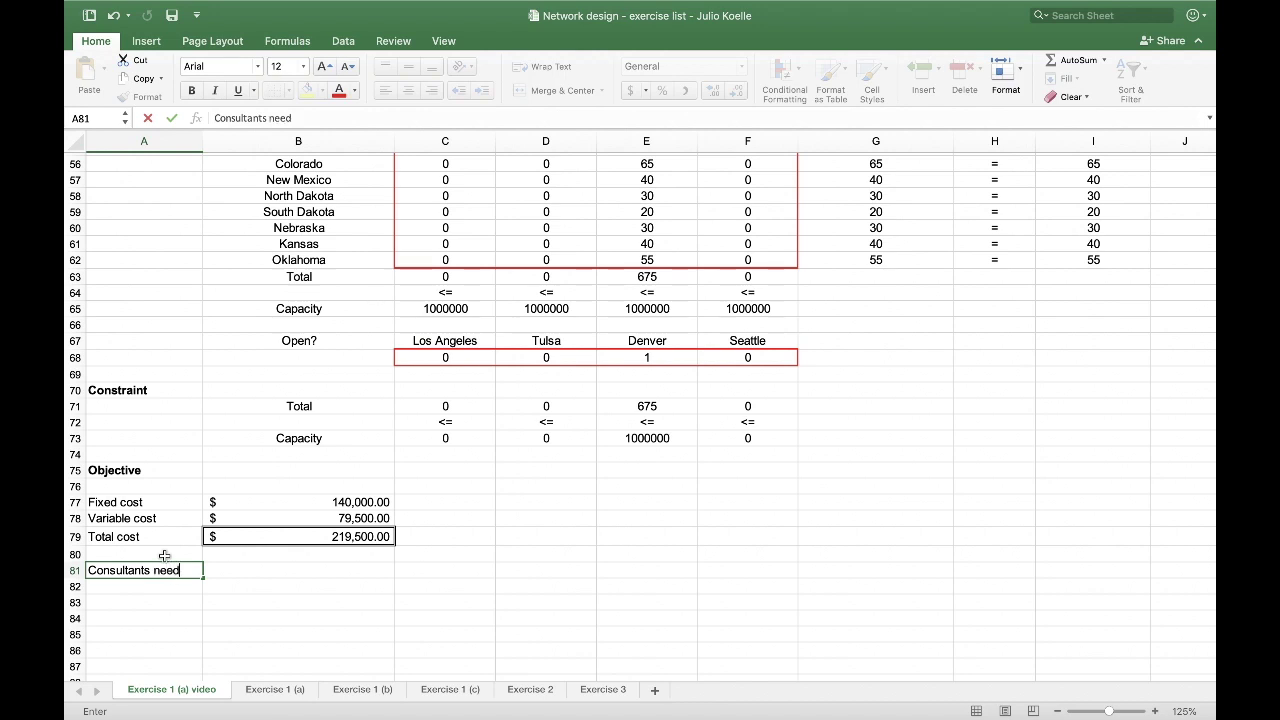
pyautogui.write('ed')
pyautogui.press('Tab')
# Calculate the consultants needed in B81 by dividing Denver's total travels by 25, using =E63/25.
pyautogui.write('=')
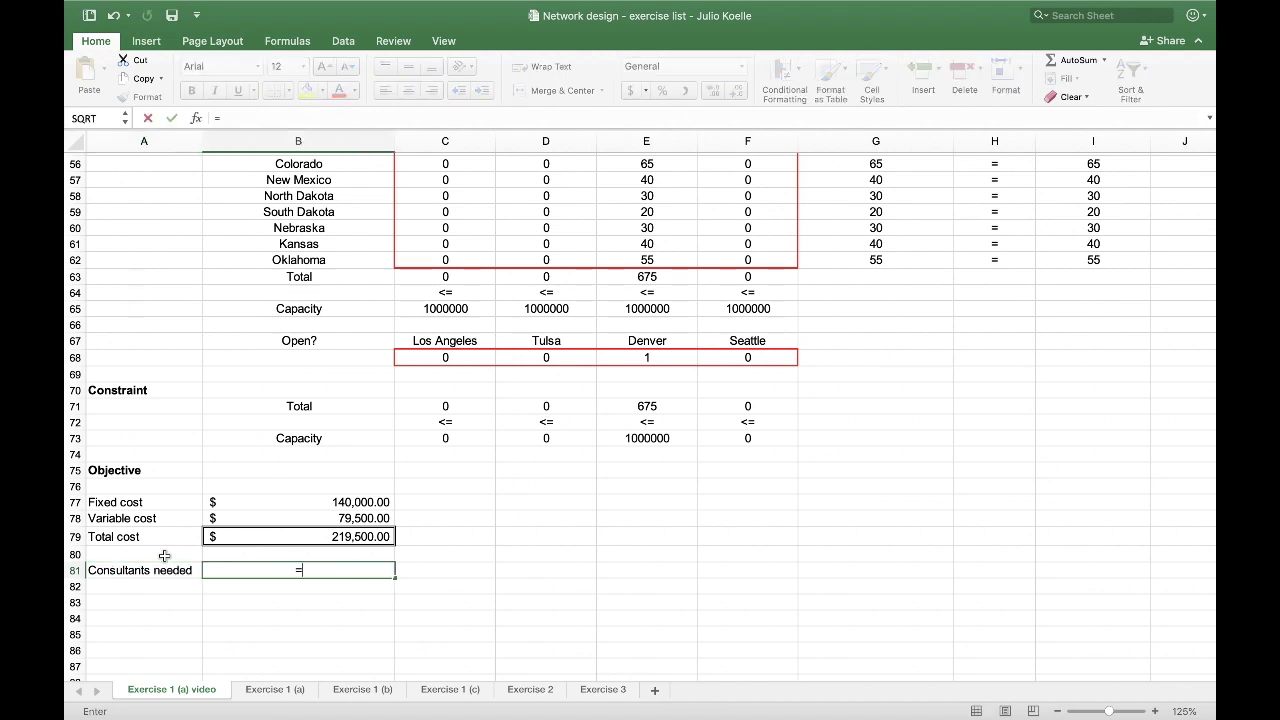
pyautogui.click(637, 278)
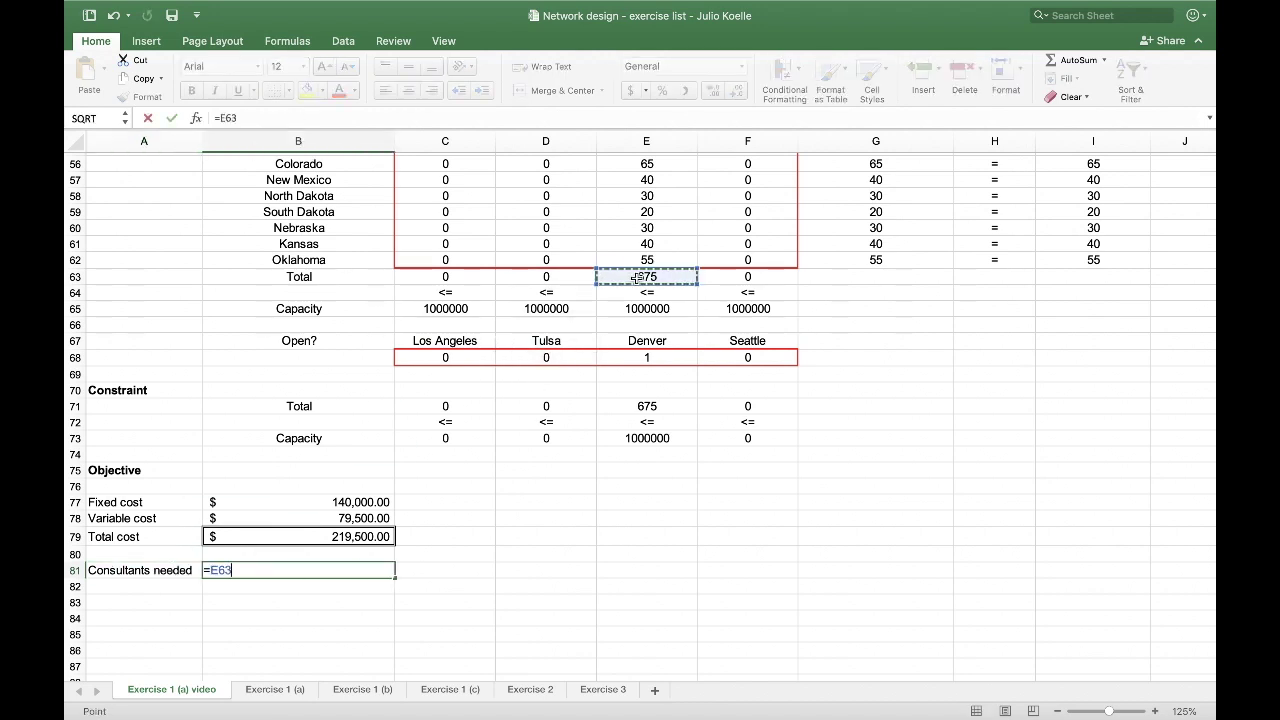
pyautogui.write('/25')
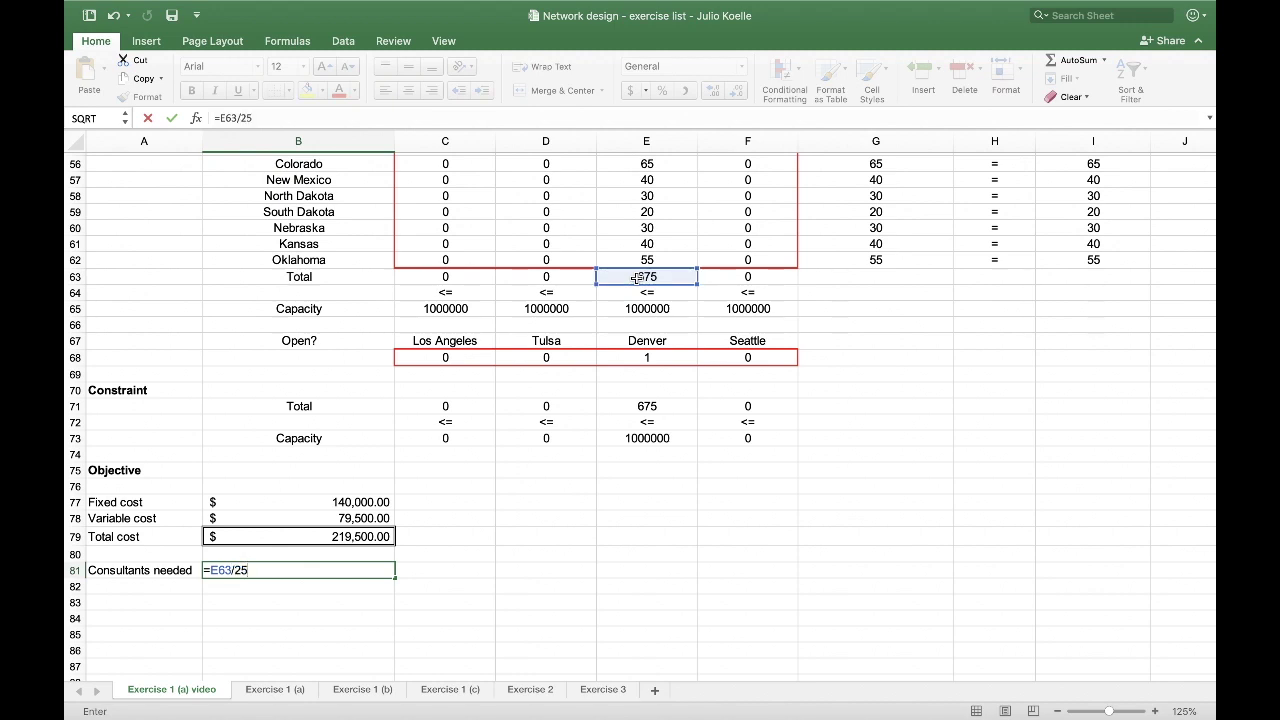
pyautogui.press('Return')
# Right-align the consultants result in B81 and give the cell a double-line outline border.
pyautogui.scroll(-2, 438, 295)
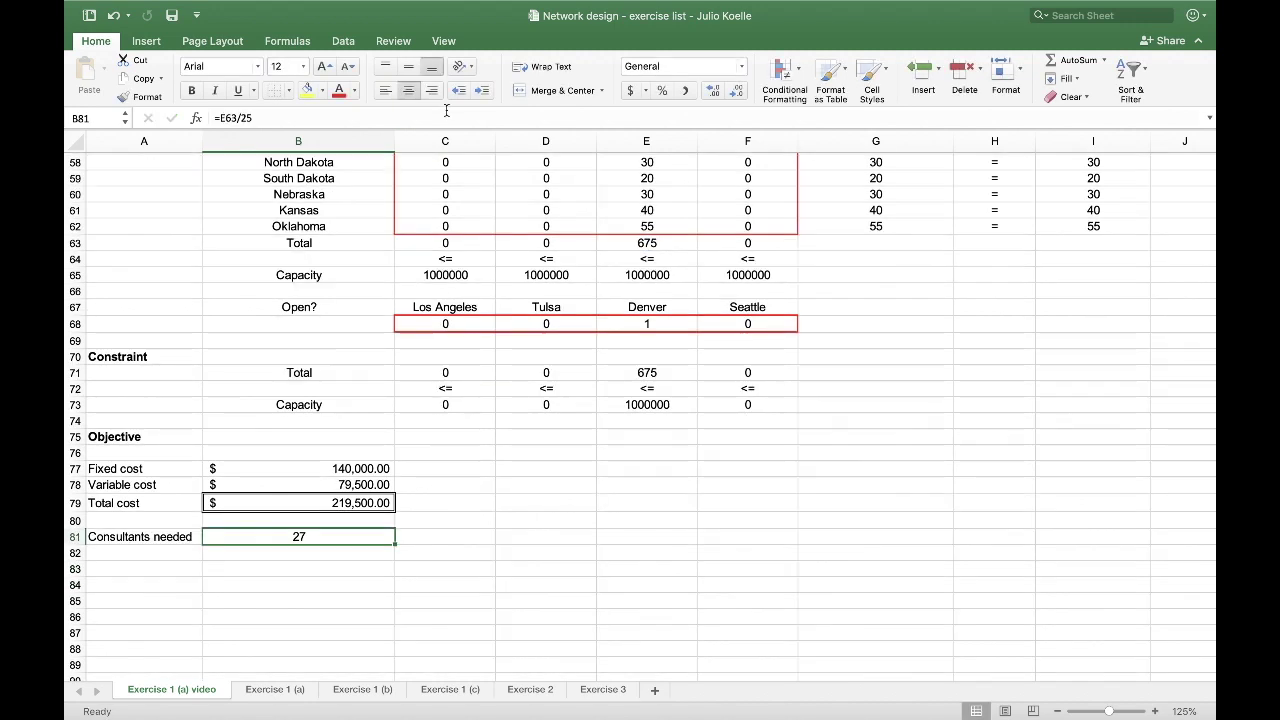
pyautogui.click(436, 90)
pyautogui.click(289, 90)
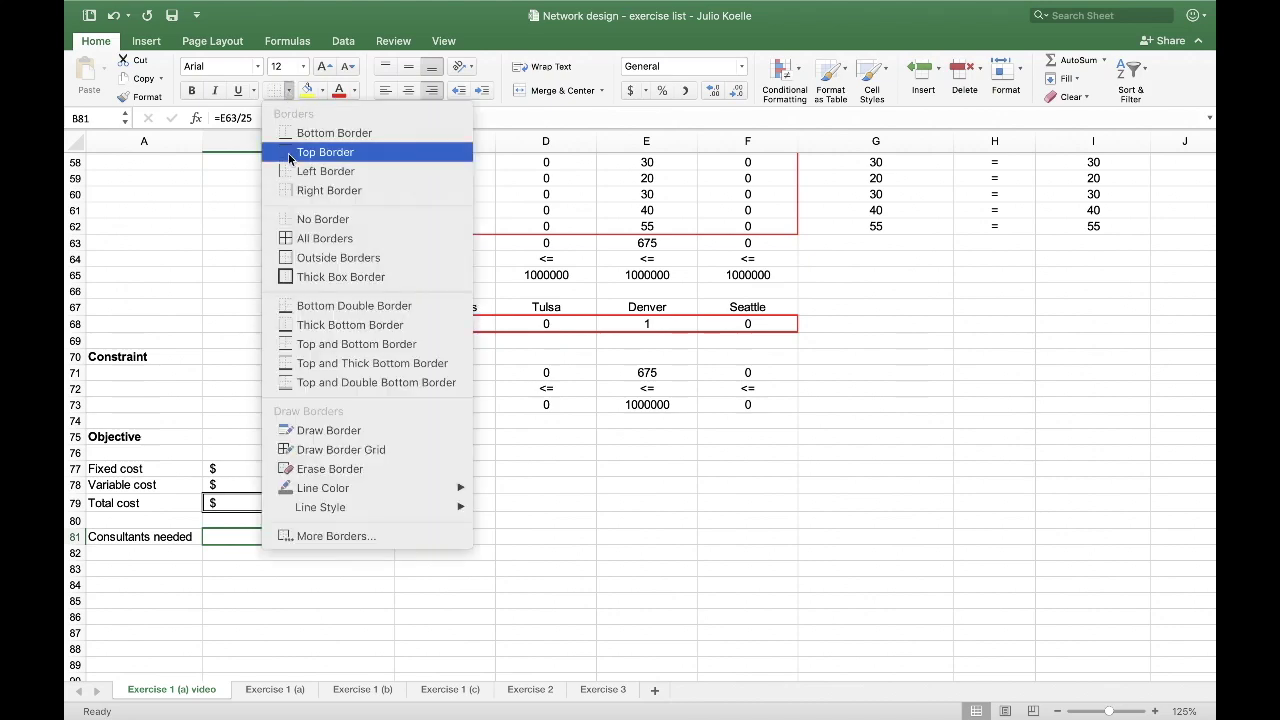
pyautogui.click(305, 536)
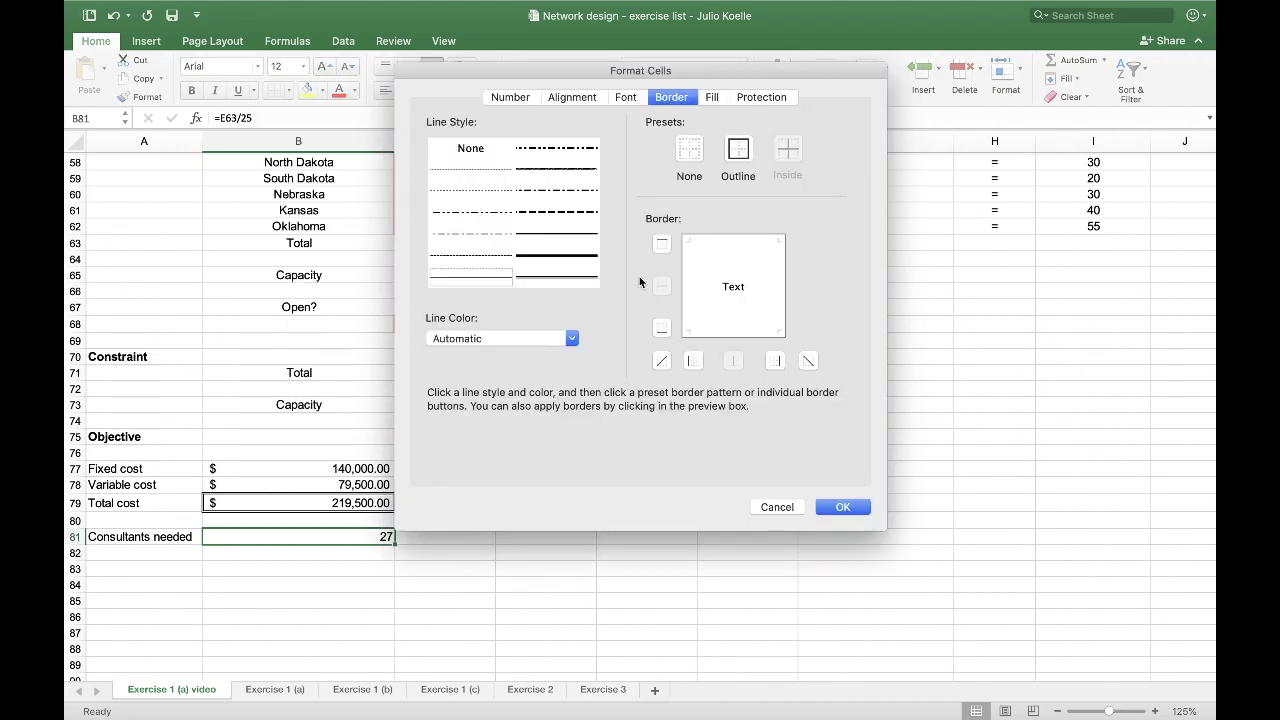
pyautogui.click(573, 273)
pyautogui.click(740, 152)
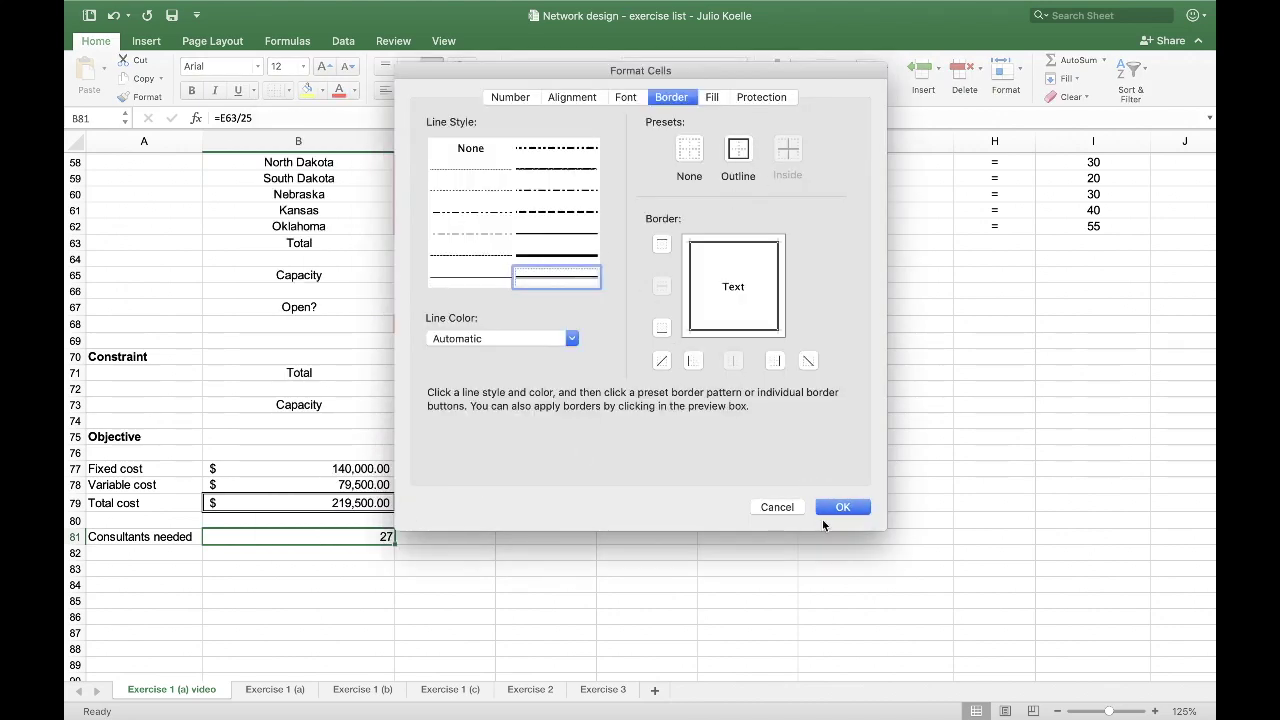
pyautogui.click(842, 507)
pyautogui.press('Return')
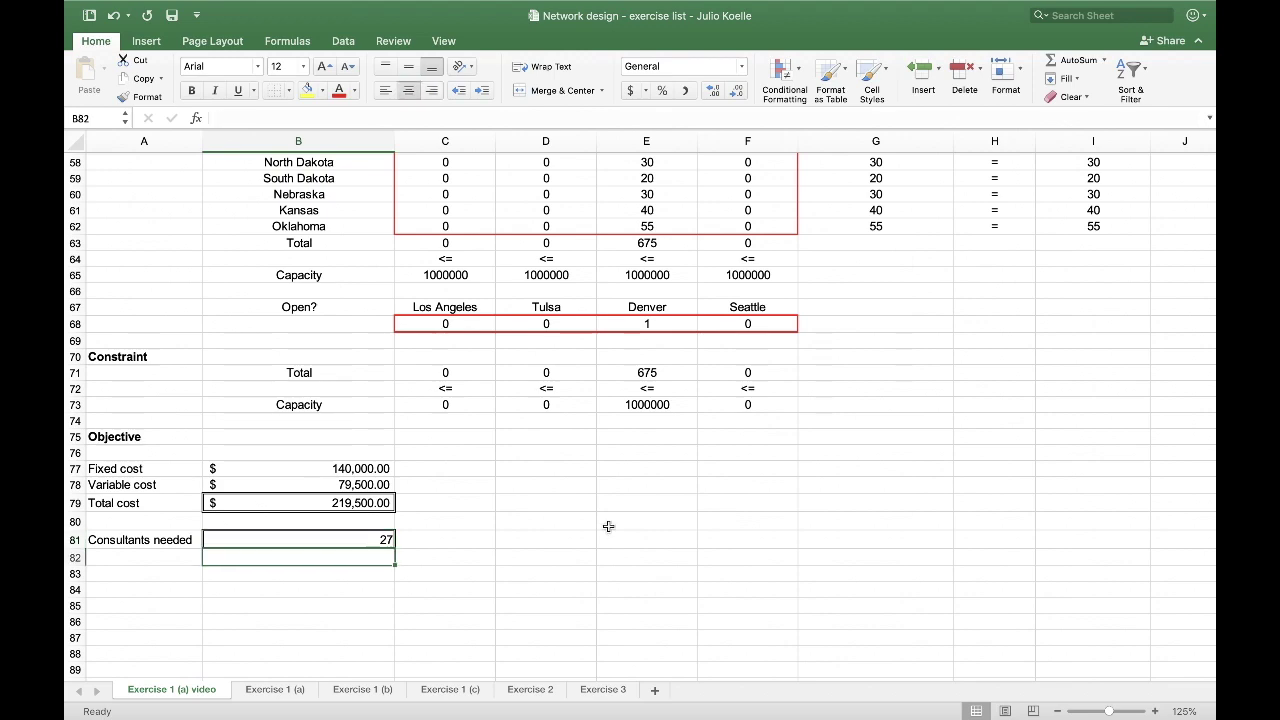
# Review the solution against the exercise text: the Denver opening decision, its total travels, the states served and the consultants needed.
pyautogui.scroll(-1, 583, 514)
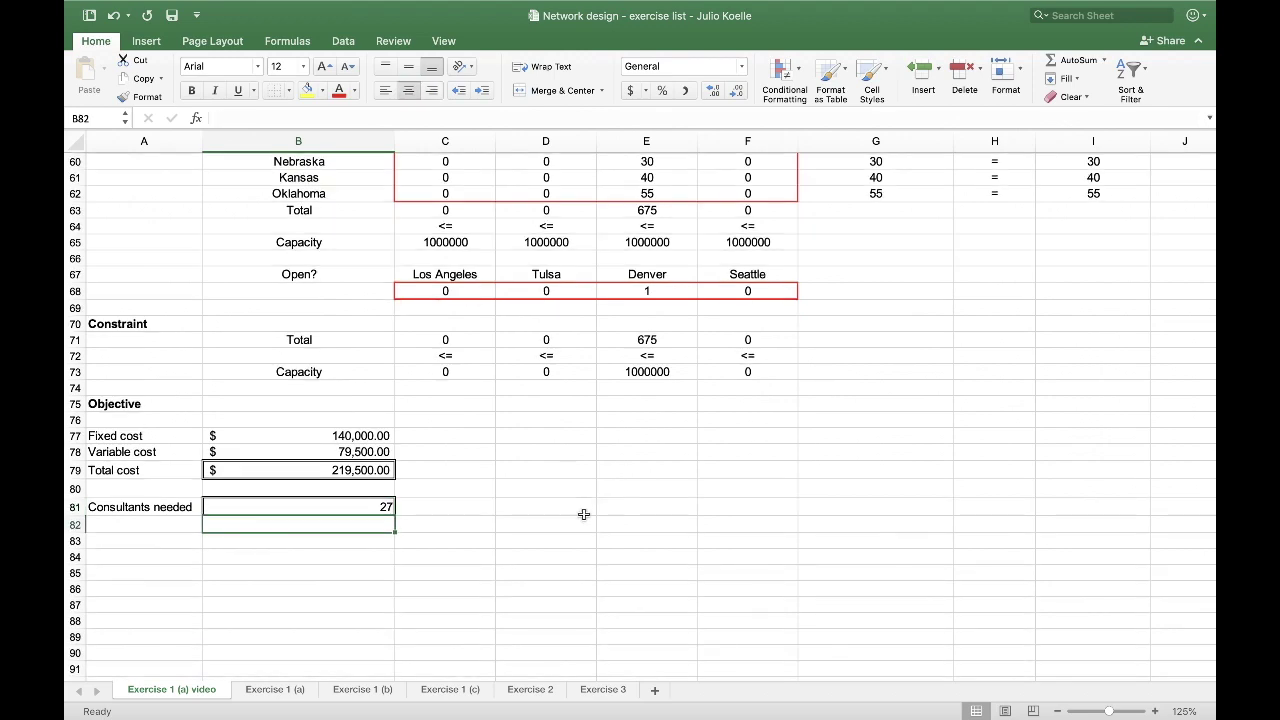
pyautogui.scroll(5, 583, 500)
pyautogui.click(663, 463)
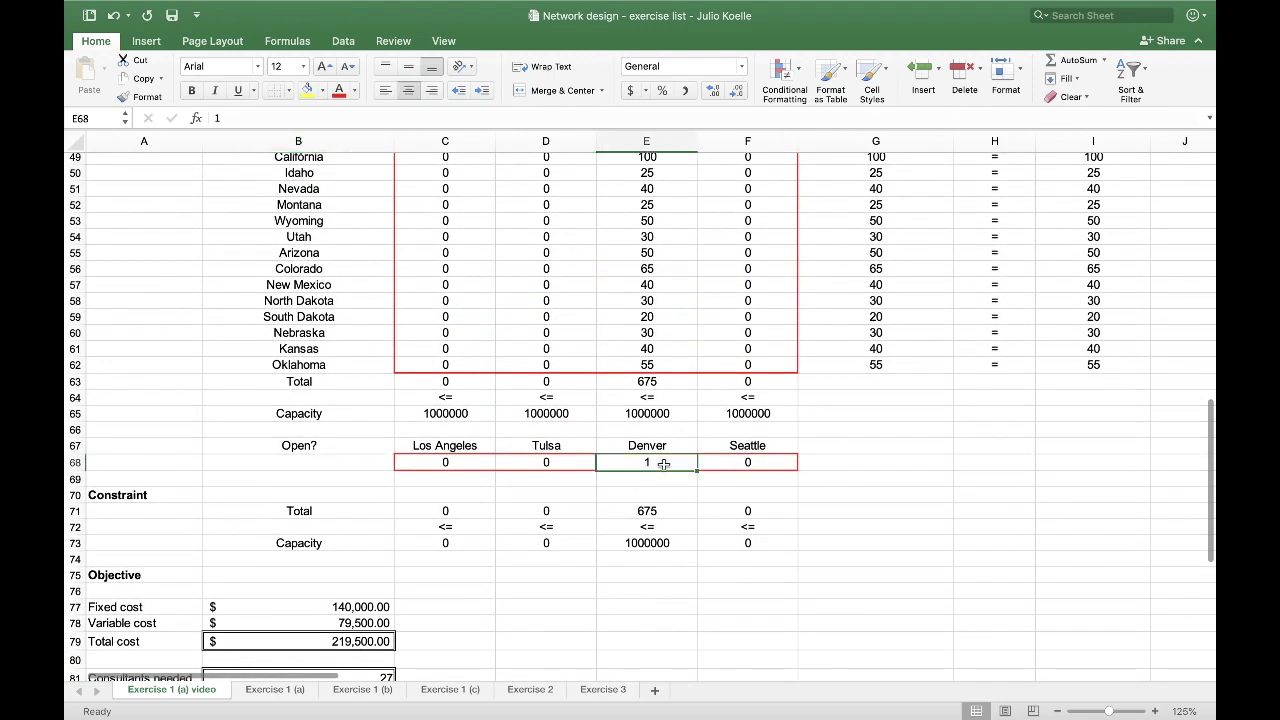
pyautogui.click(676, 379)
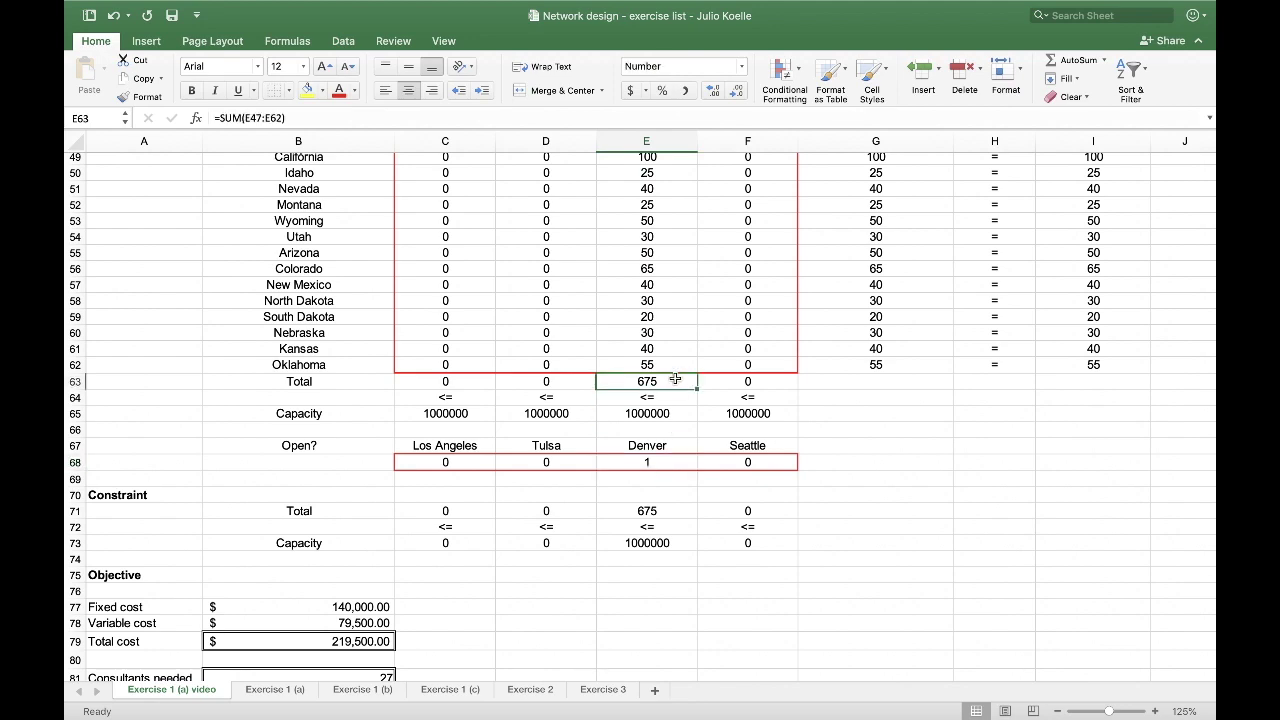
pyautogui.scroll(4, 675, 379)
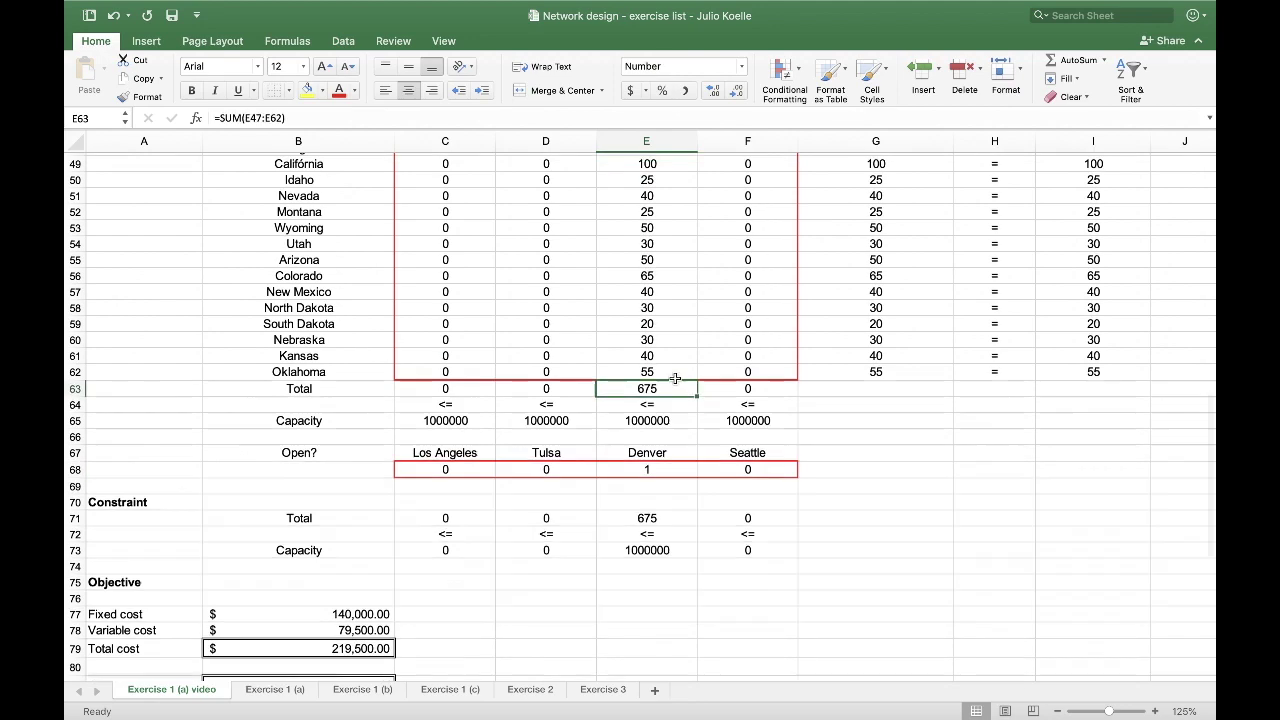
pyautogui.moveTo(346, 282); pyautogui.dragTo(343, 521)
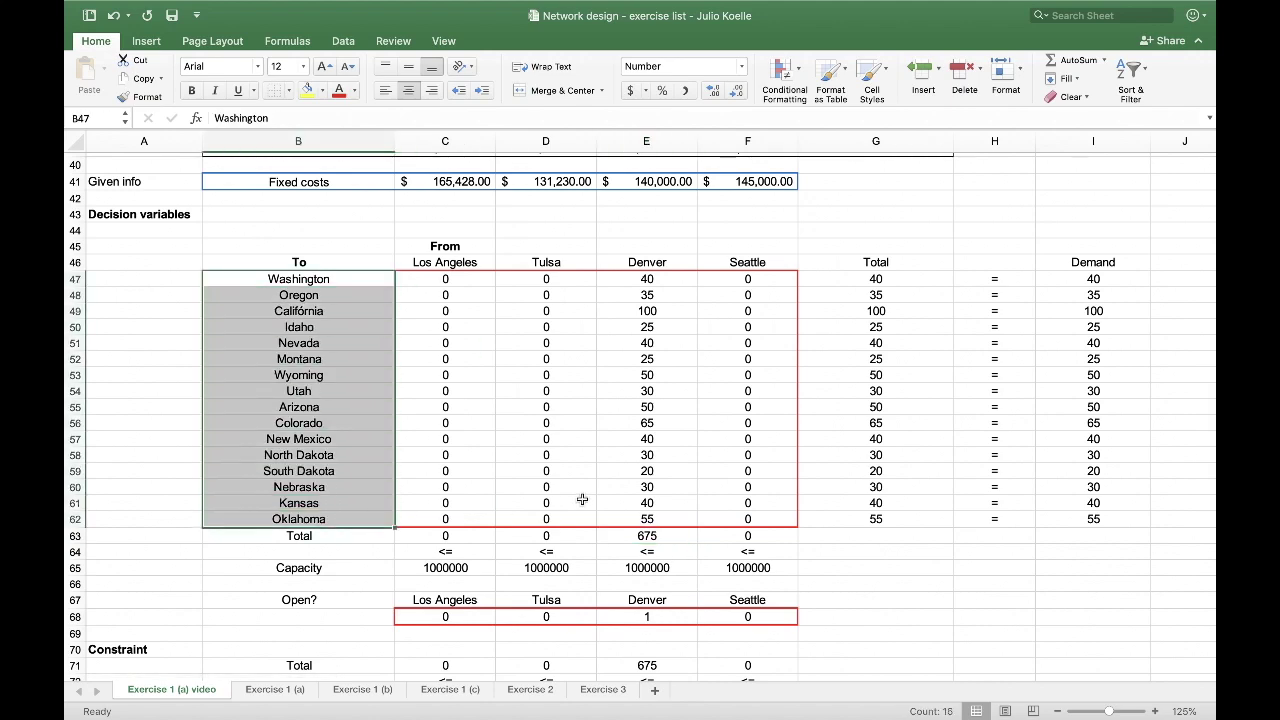
pyautogui.scroll(-6, 582, 499)
pyautogui.click(375, 586)
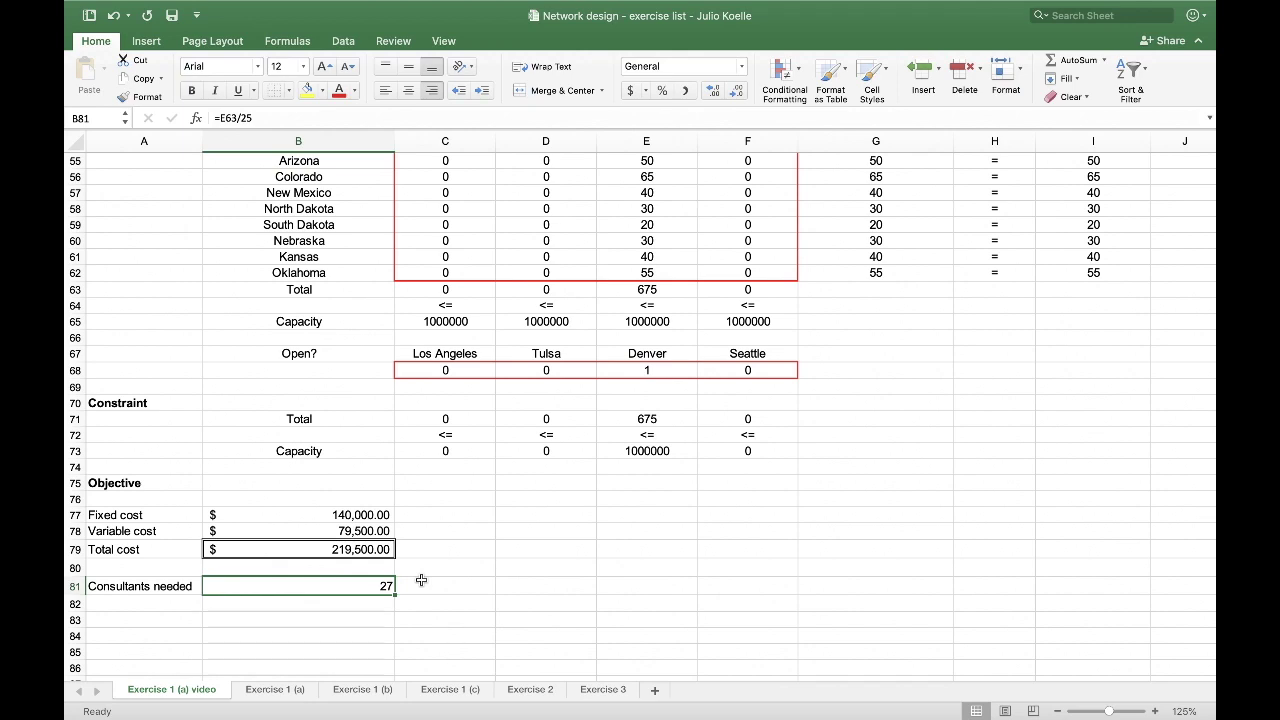
pyautogui.scroll(15, 421, 580)
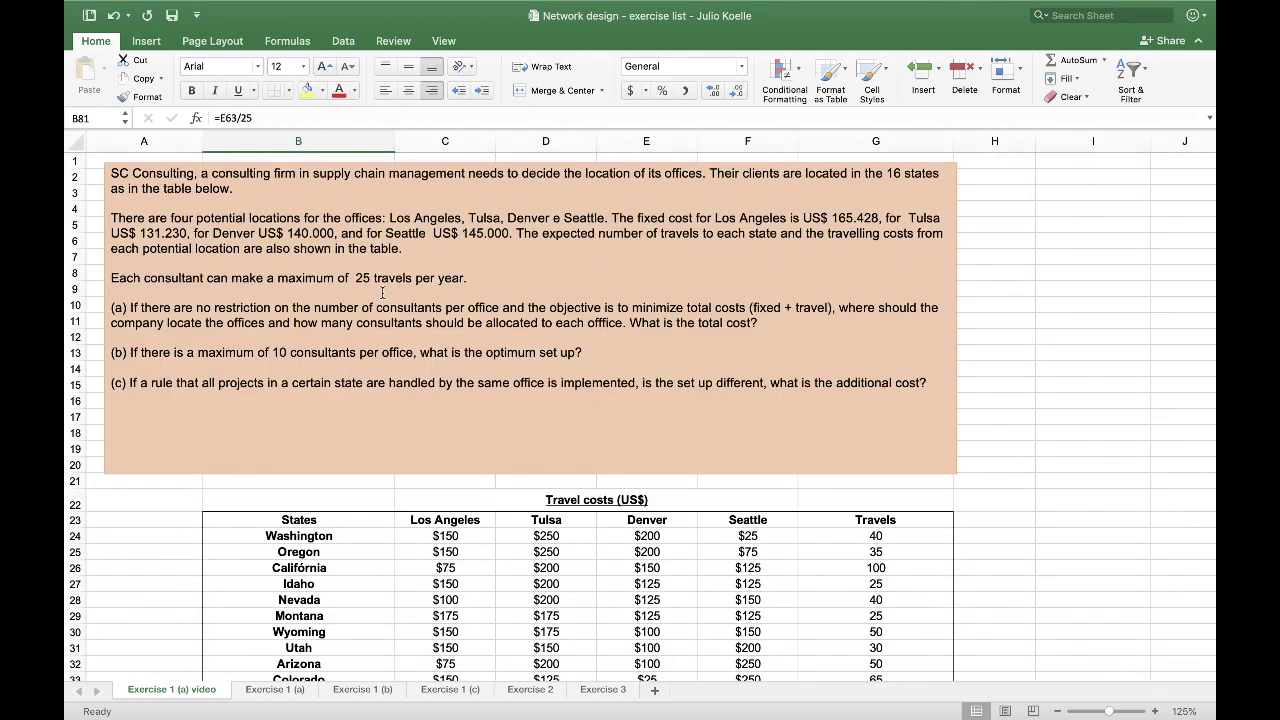